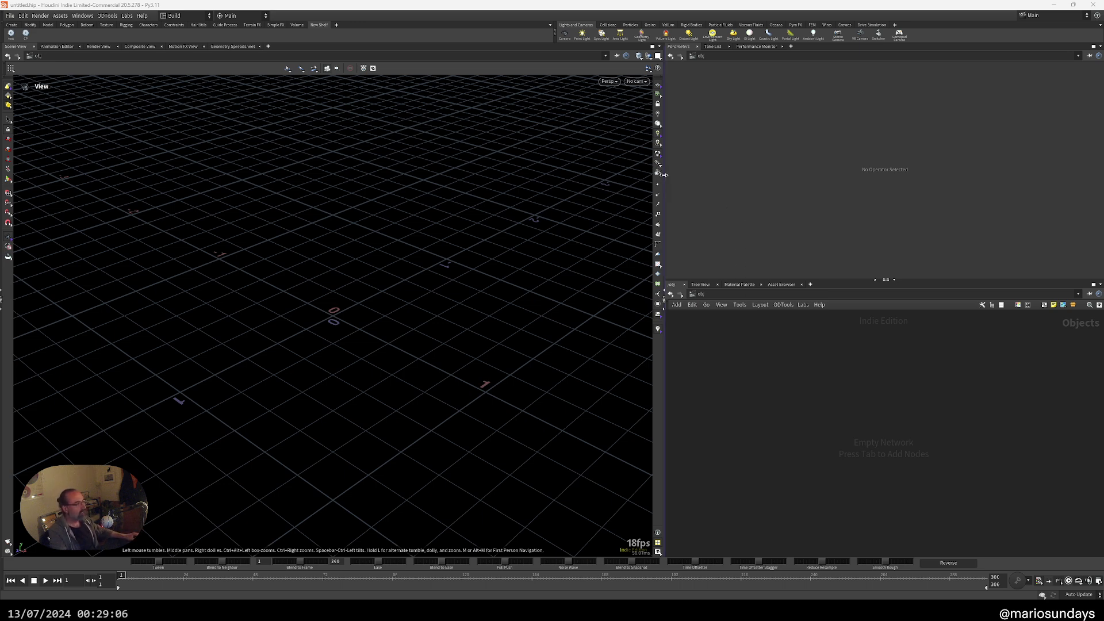
- Narrow the 3D scene view to widen the parameter and network panes, and make the parameter pane slightly taller
left_click_drag(662, 175, 633, 175)
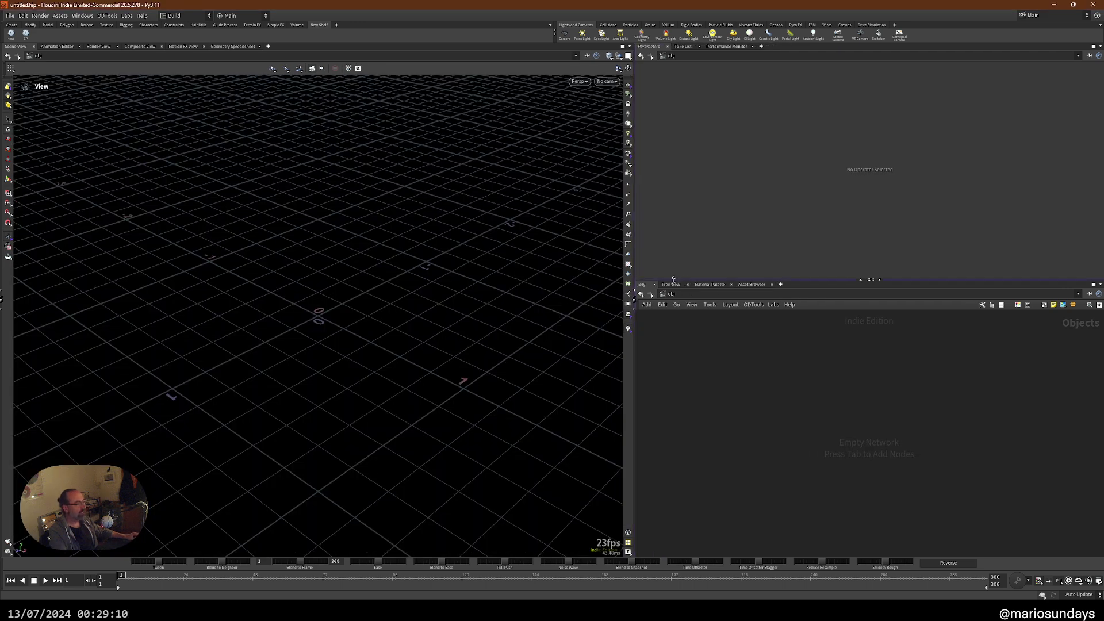
left_click_drag(674, 280, 673, 284)
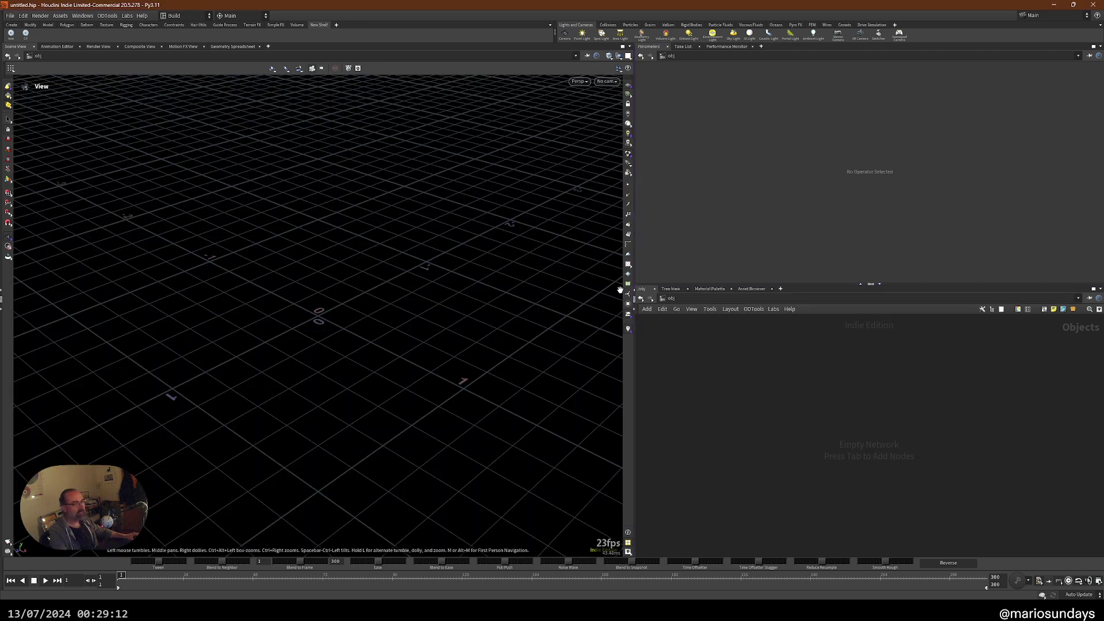
left_click_drag(633, 250, 629, 250)
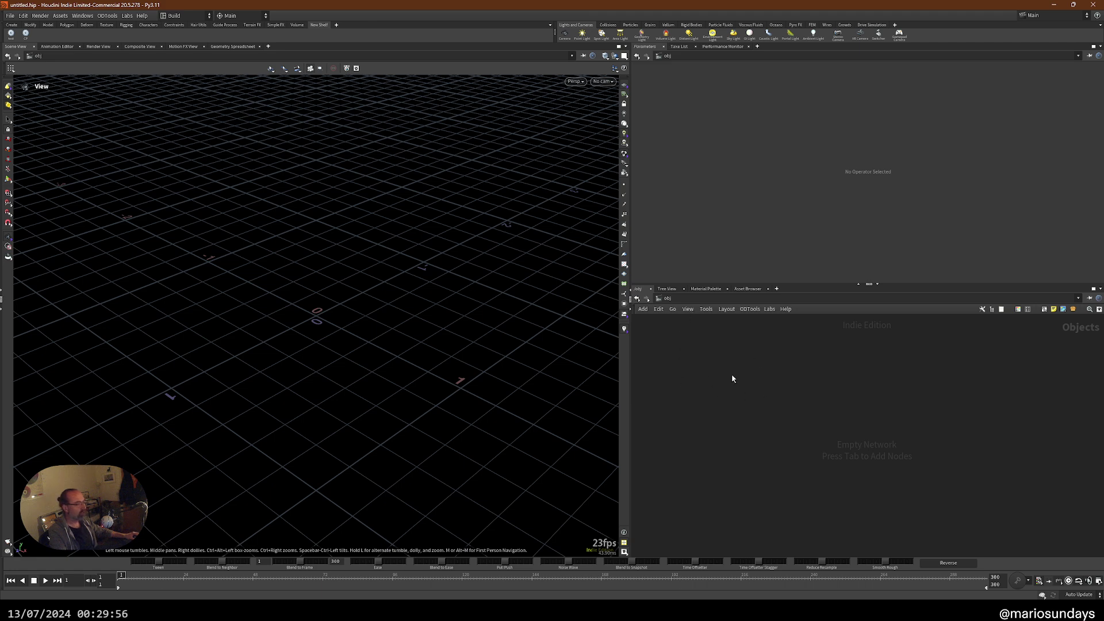
- Add a Grid object to the empty scene network and enter its geometry network
key("Tab")
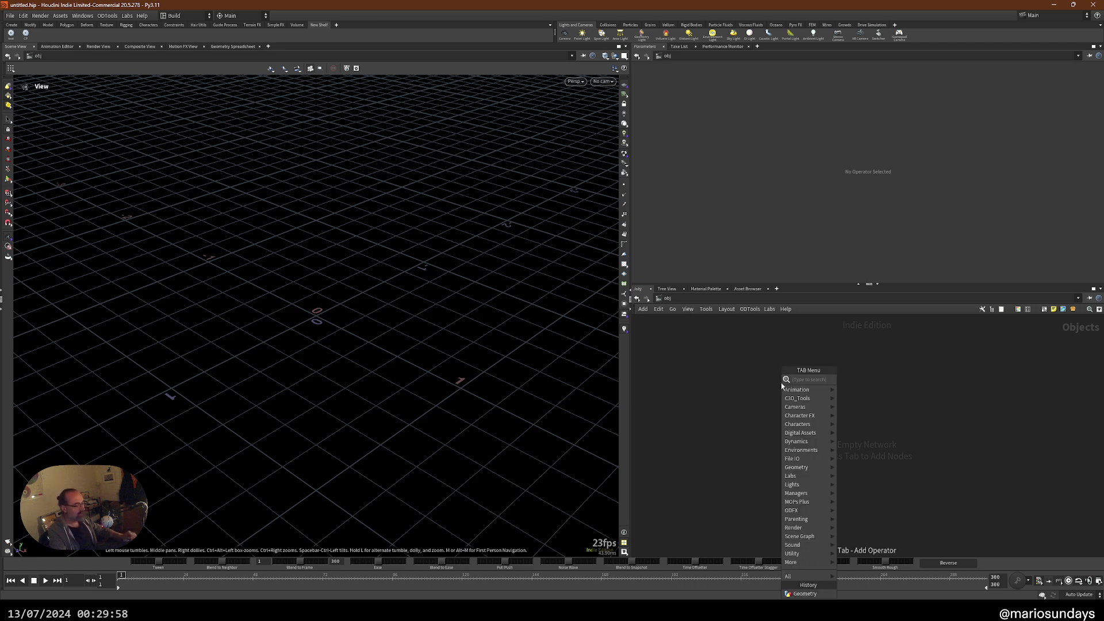
type("grid")
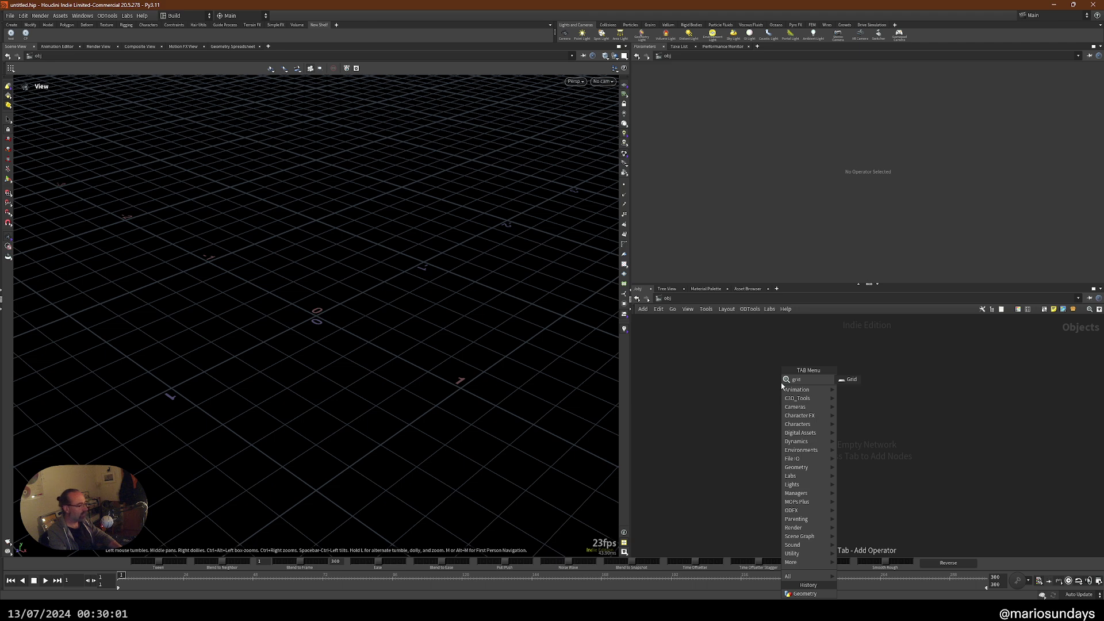
key("Return")
left_click(781, 386)
double_click(782, 384)
- Set the grid's rows and columns to 24 and undo a trial change of its size
left_click_drag(796, 152, 906, 163)
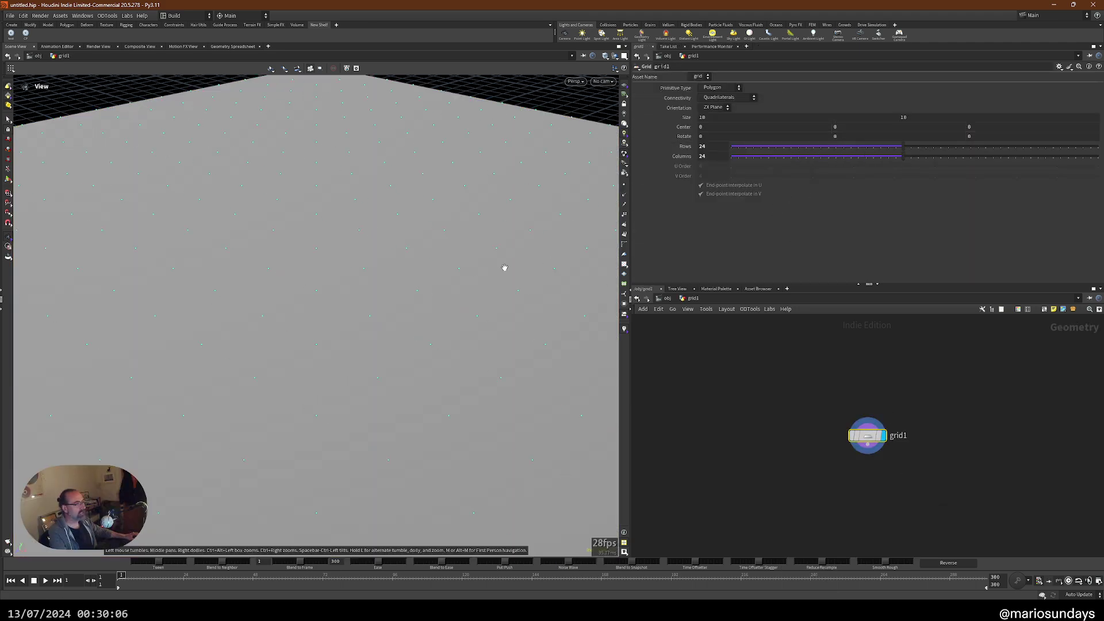
left_click_drag(503, 266, 292, 220)
middle_click_drag(673, 120, 897, 109)
right_click_drag(384, 232, 635, 182)
key("ctrl+z")
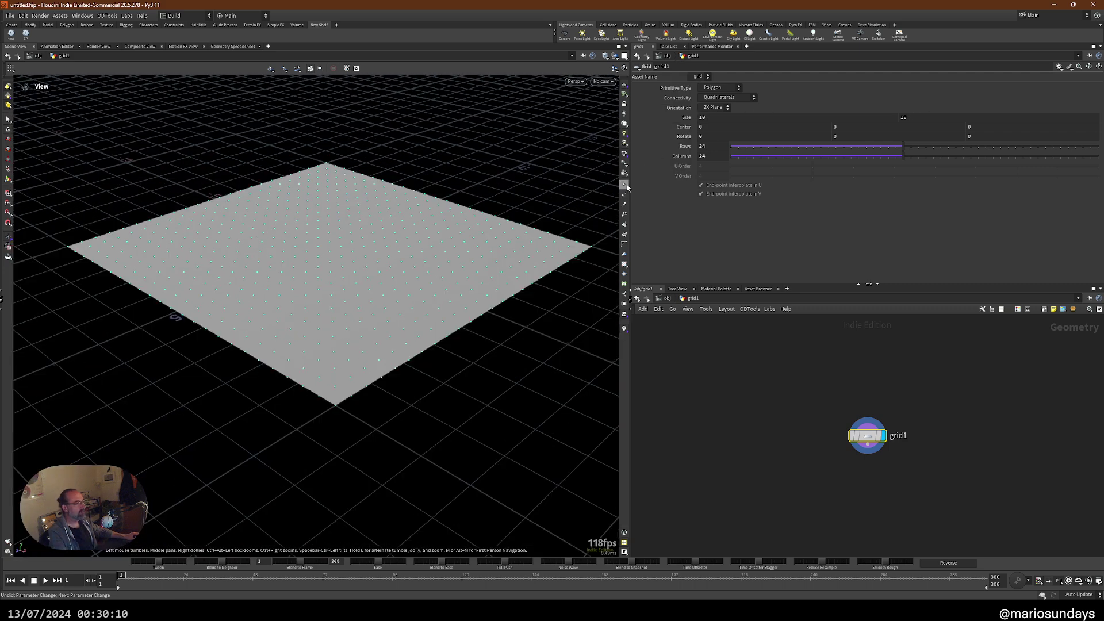
- Set the grid's first size value to 21.5 and display the geometry as wireframe
middle_click_drag(717, 118, 1093, 118)
right_click_drag(204, 271, 288, 278)
key("w")
left_click_drag(310, 279, 567, 219)
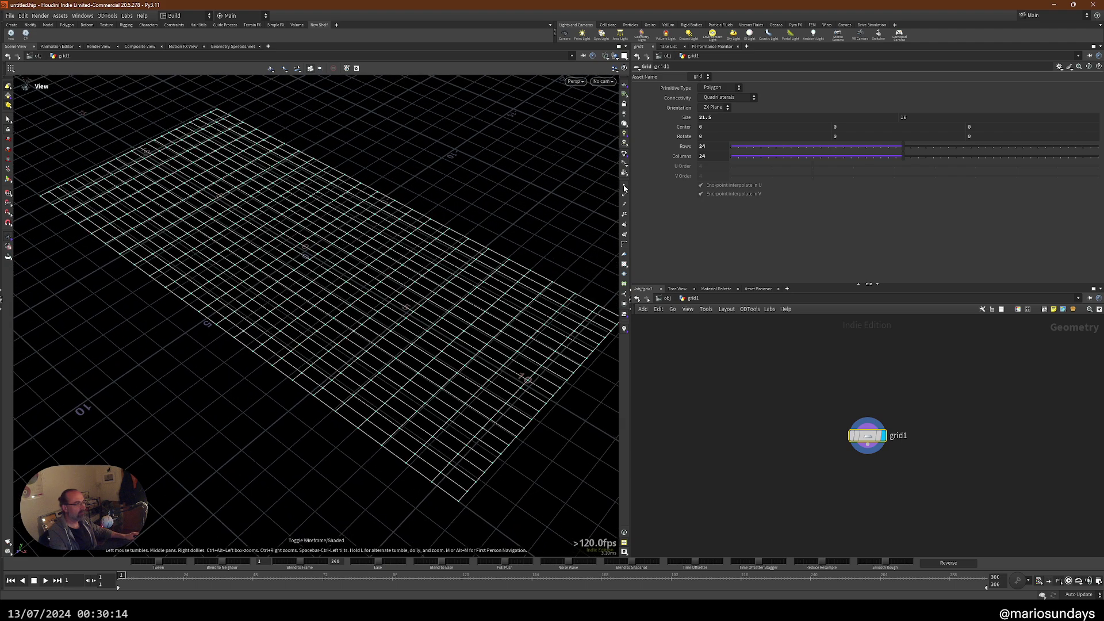
left_click_drag(409, 303, 338, 328)
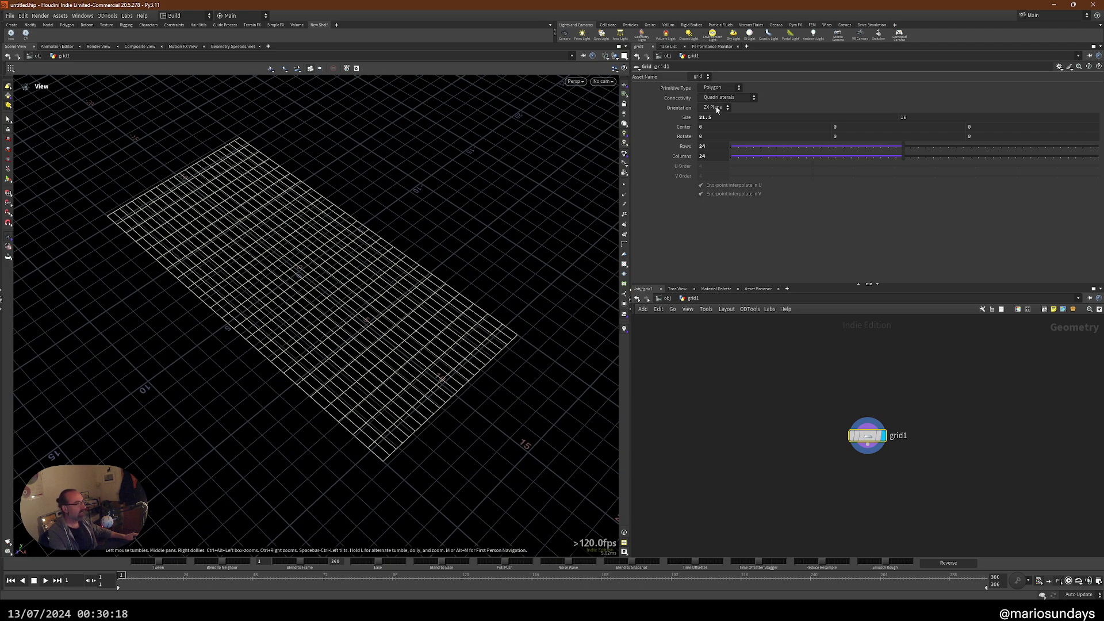
left_click_drag(865, 434, 833, 420)
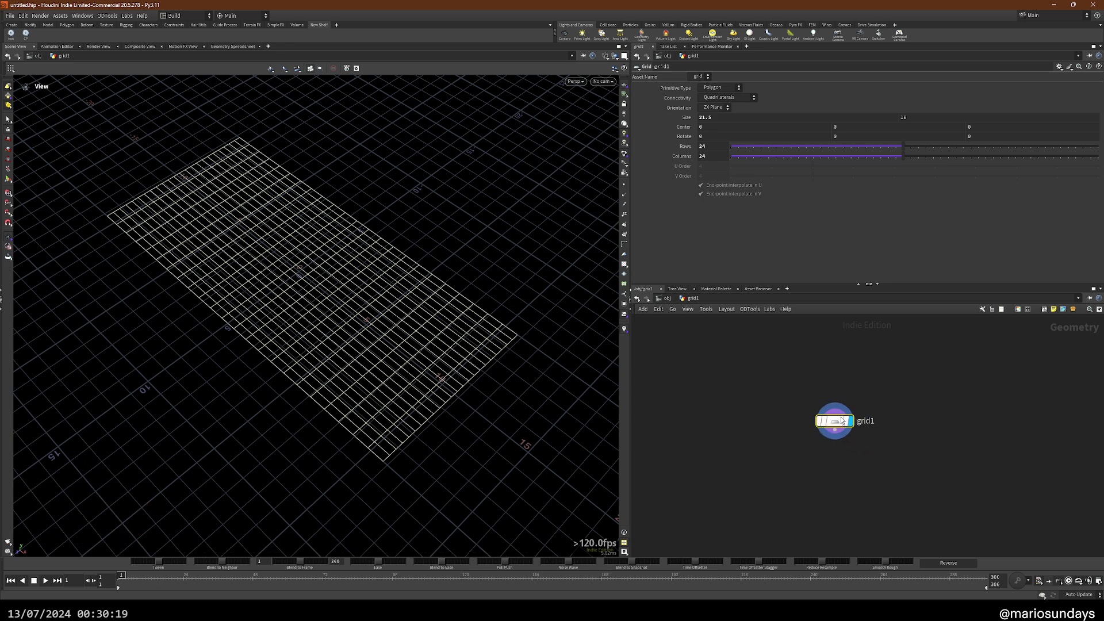
left_click(1059, 68)
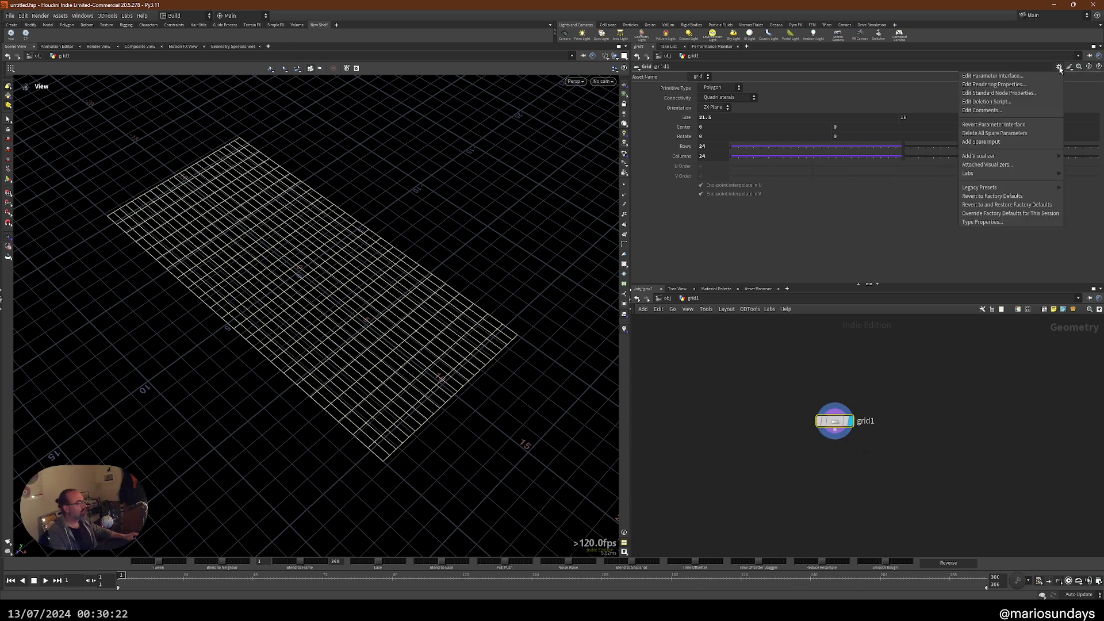
left_click(1060, 68)
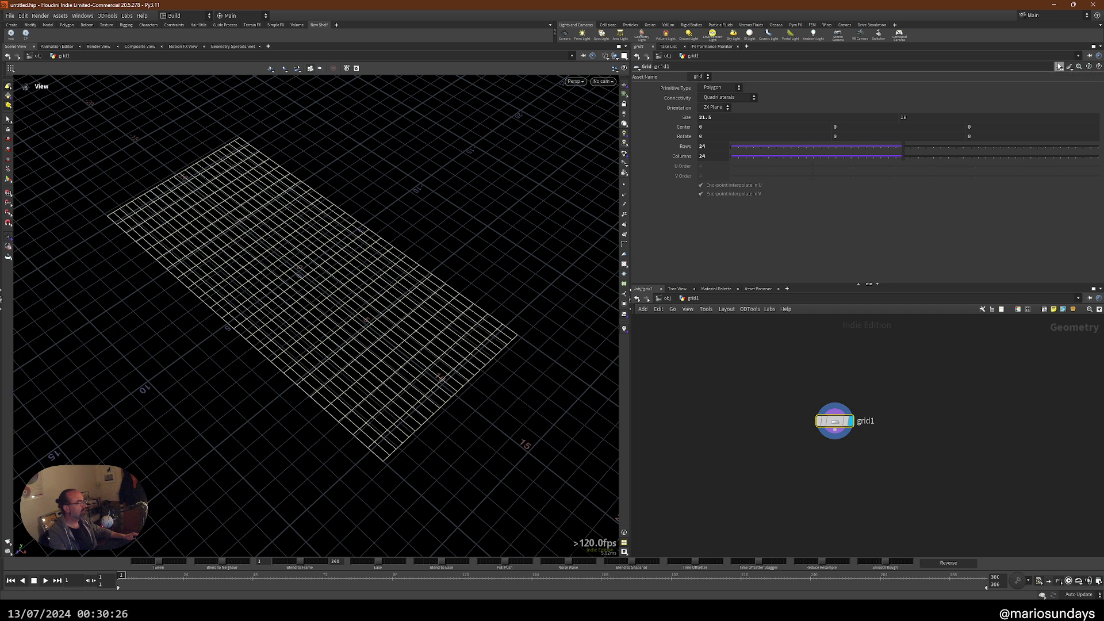
left_click(1058, 68)
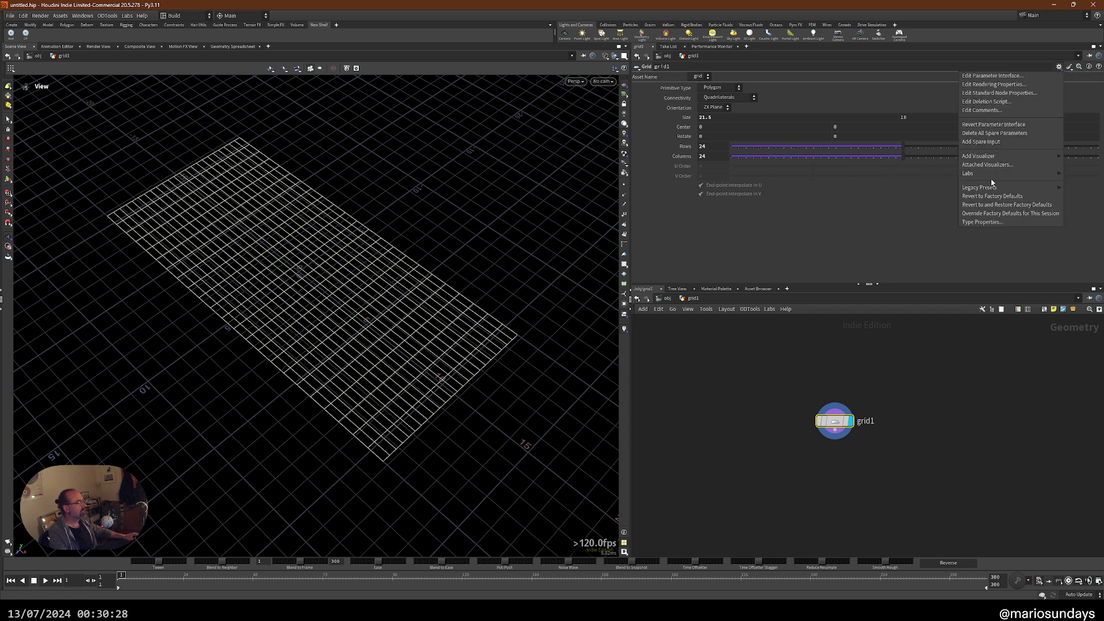
mouse_move(974, 191)
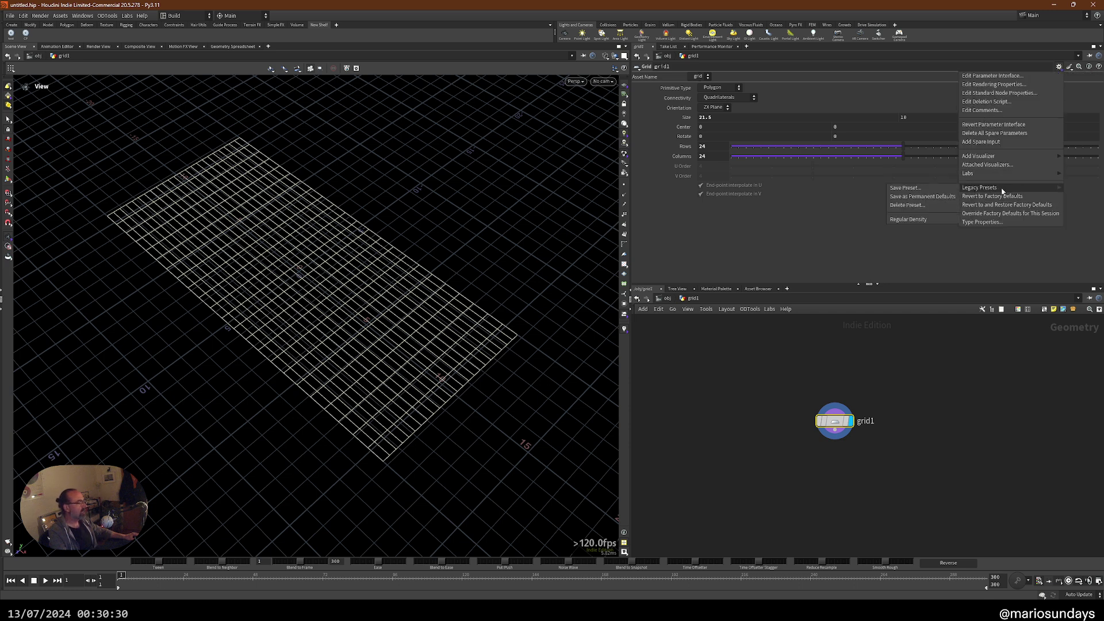
left_click(905, 188)
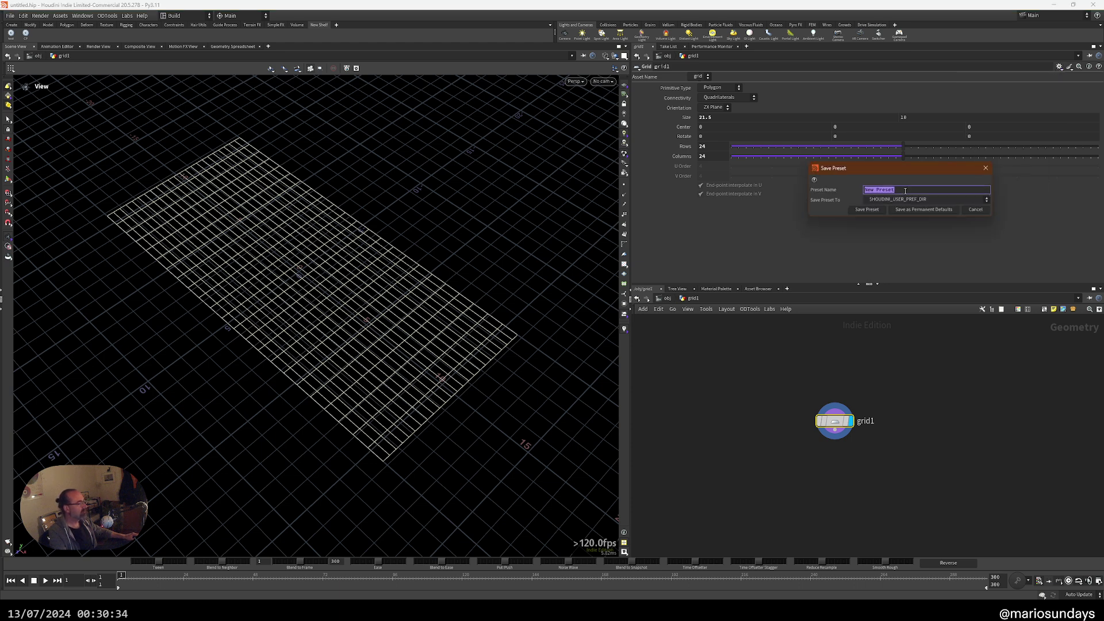
left_click(926, 192)
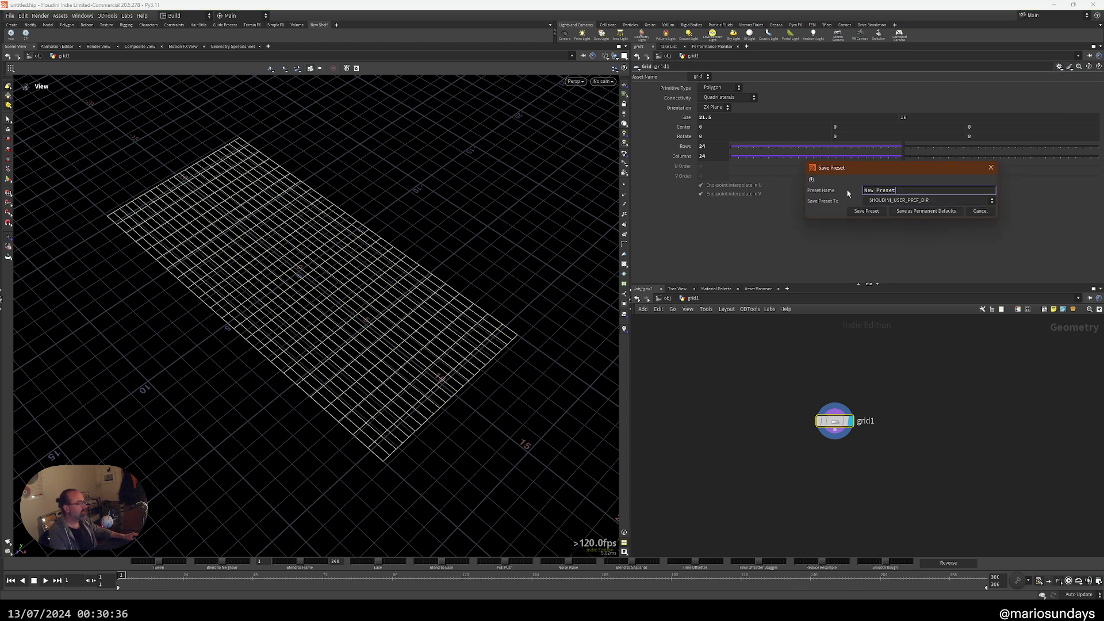
left_click(981, 212)
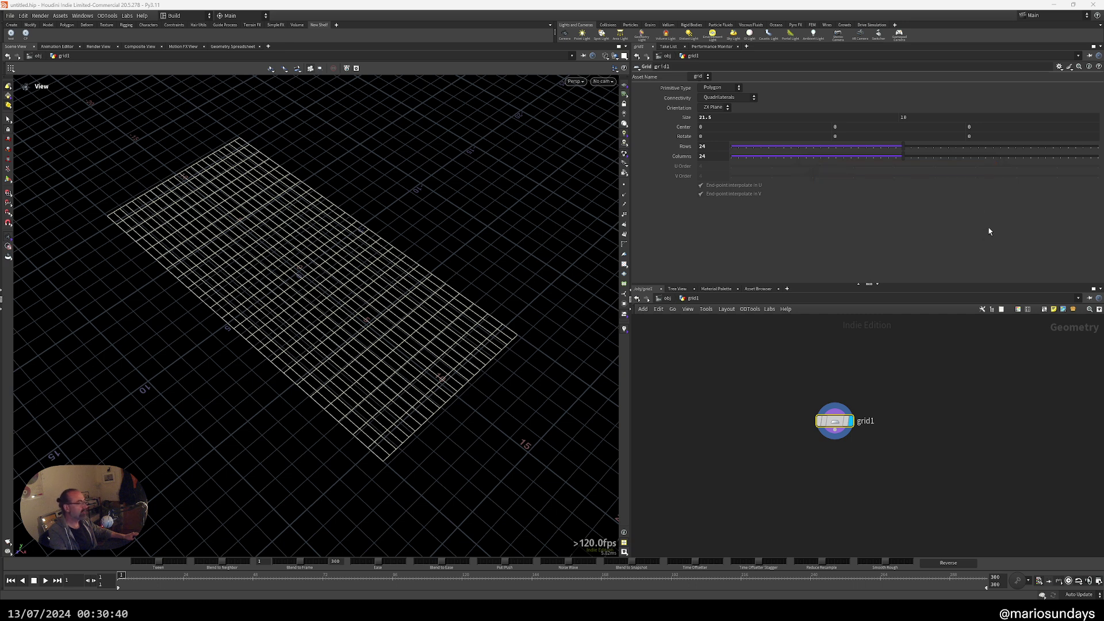
- Apply the legacy preset Regular Density to the grid node
left_click(1060, 66)
mouse_move(982, 190)
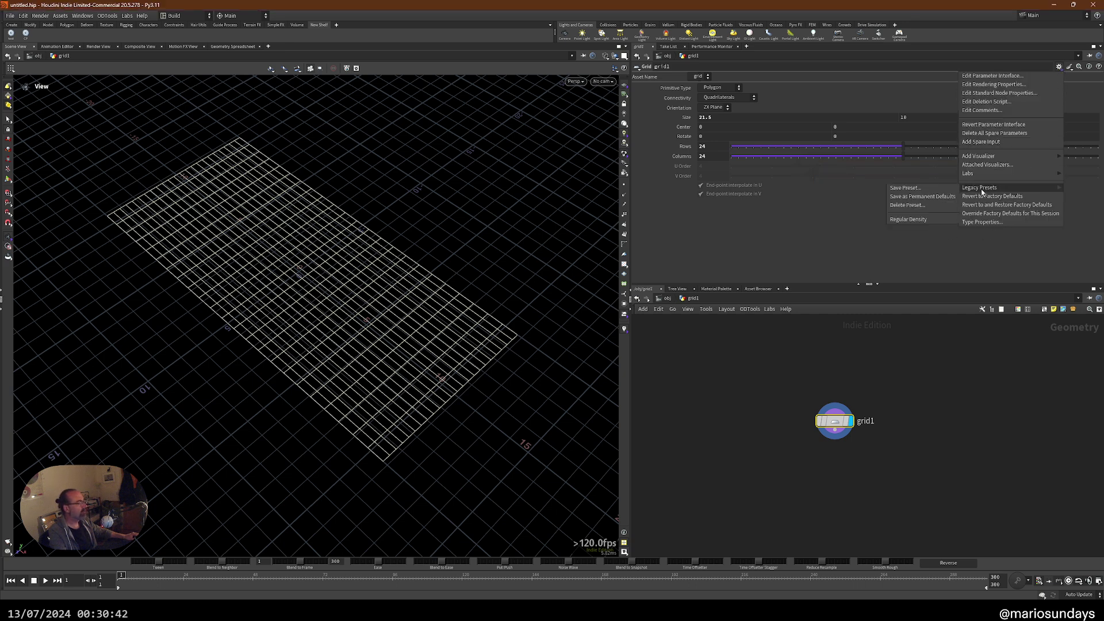
left_click(894, 402)
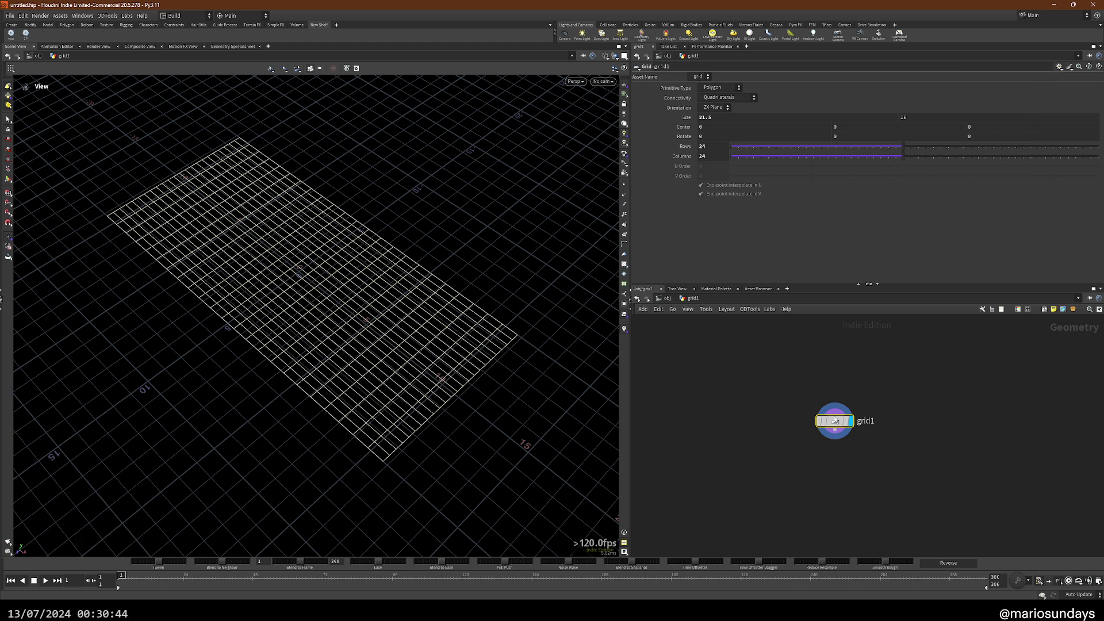
left_click_drag(431, 345, 460, 344)
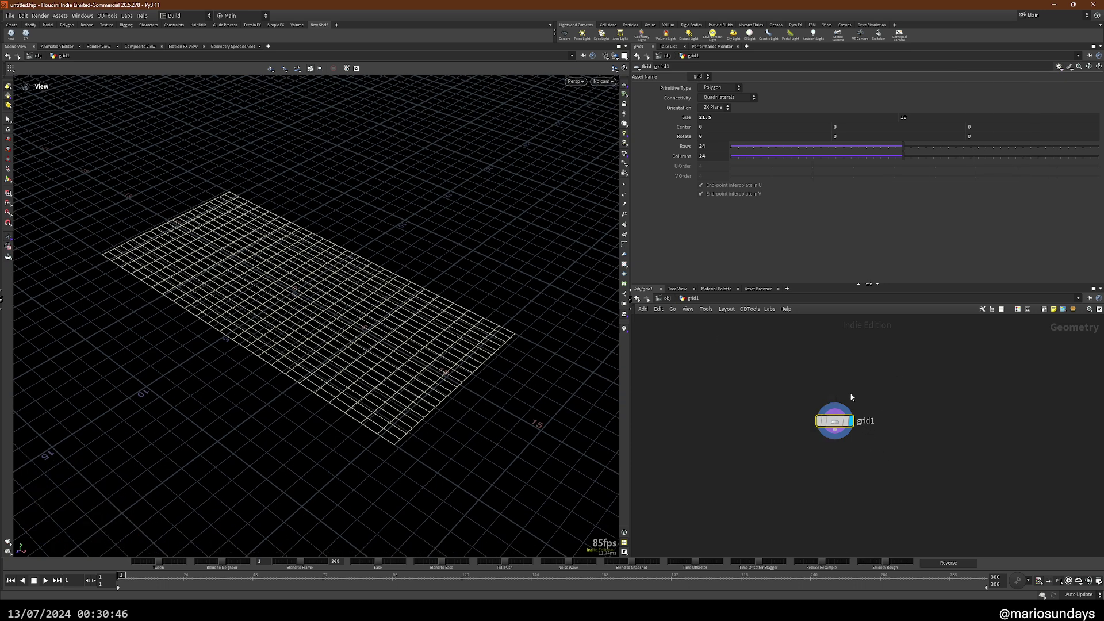
left_click(1059, 66)
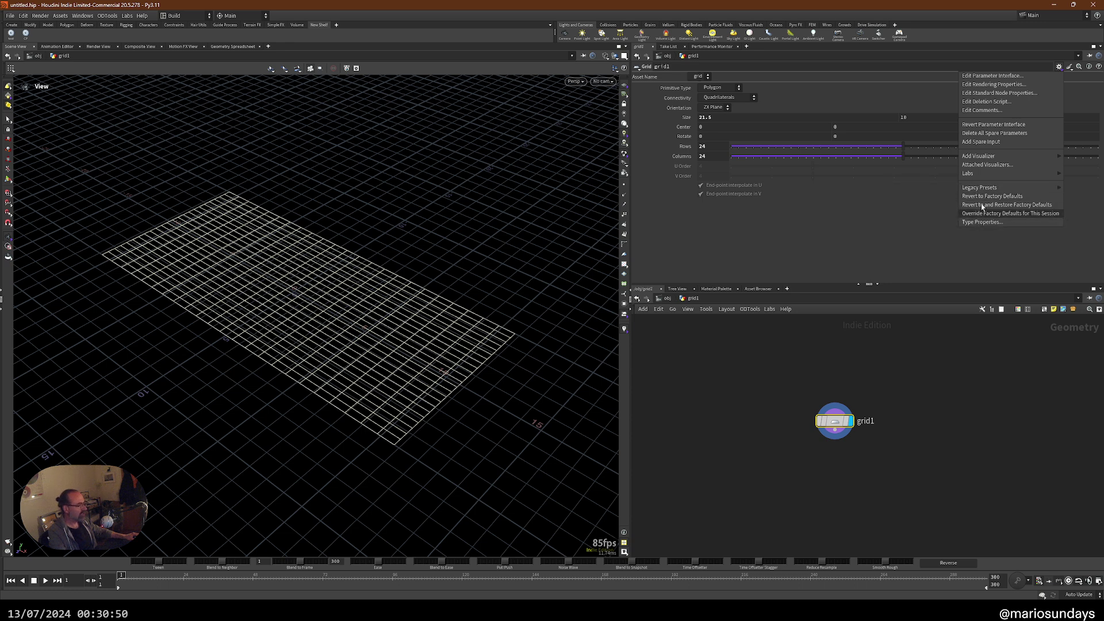
mouse_move(977, 188)
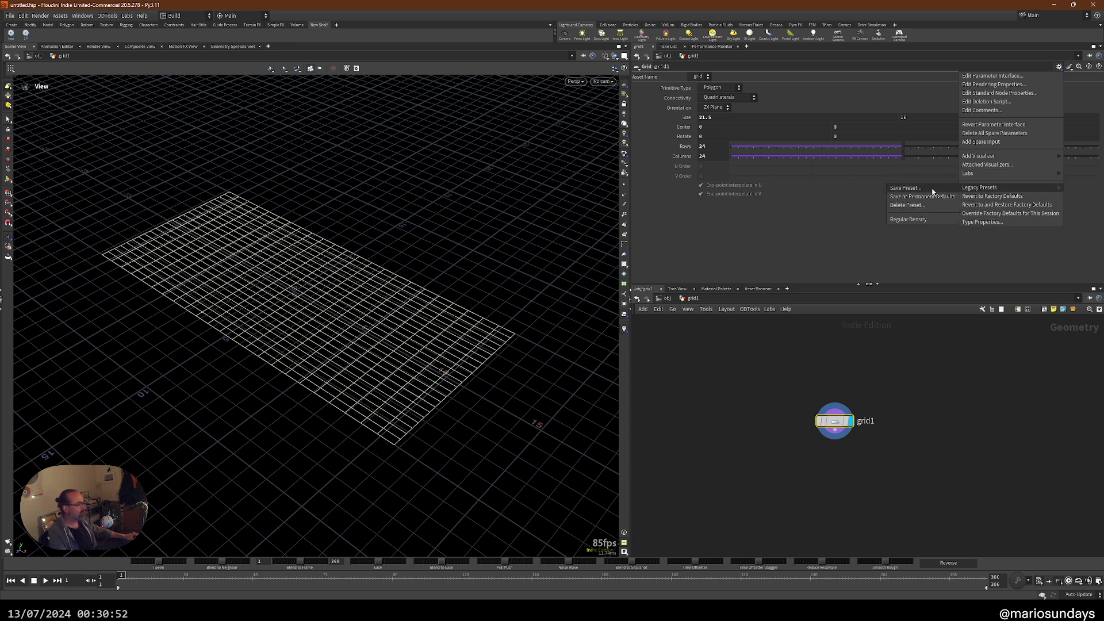
left_click(908, 220)
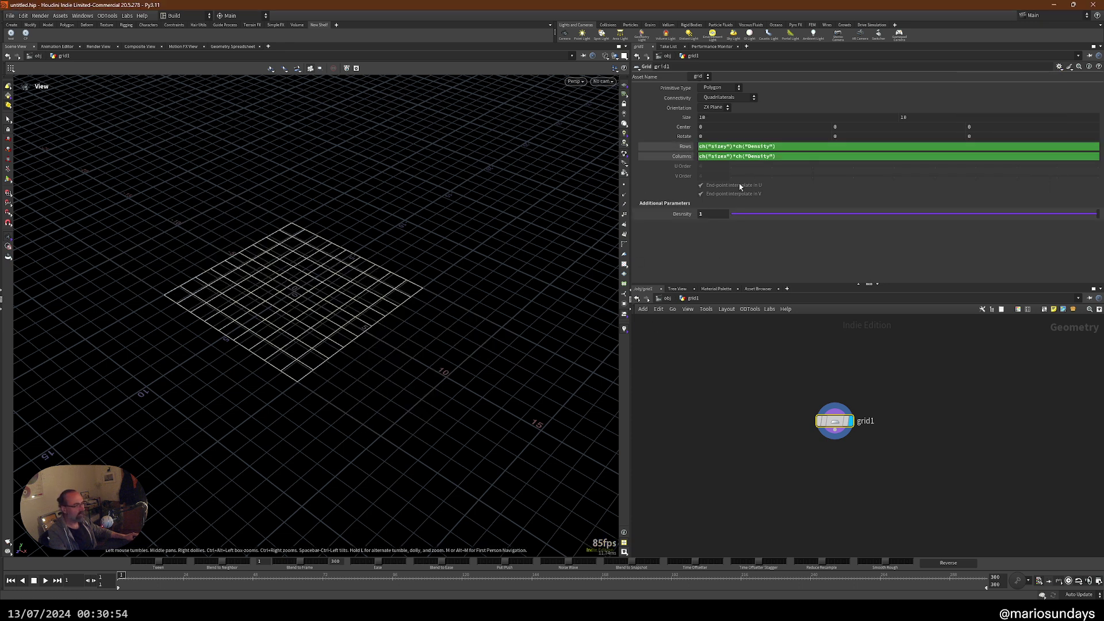
- Set the grid's density to 1.6 and its size to 19.5 by 10.98
mouse_move(710, 214)
middle_mouse_down()
mouse_move(759, 216)
mouse_move(713, 214)
middle_mouse_up()
middle_click_drag(734, 115, 798, 135)
middle_click_drag(945, 117, 957, 151)
left_click_drag(347, 262, 334, 286)
left_click_drag(515, 317, 450, 313)
left_click_drag(838, 424, 844, 398)
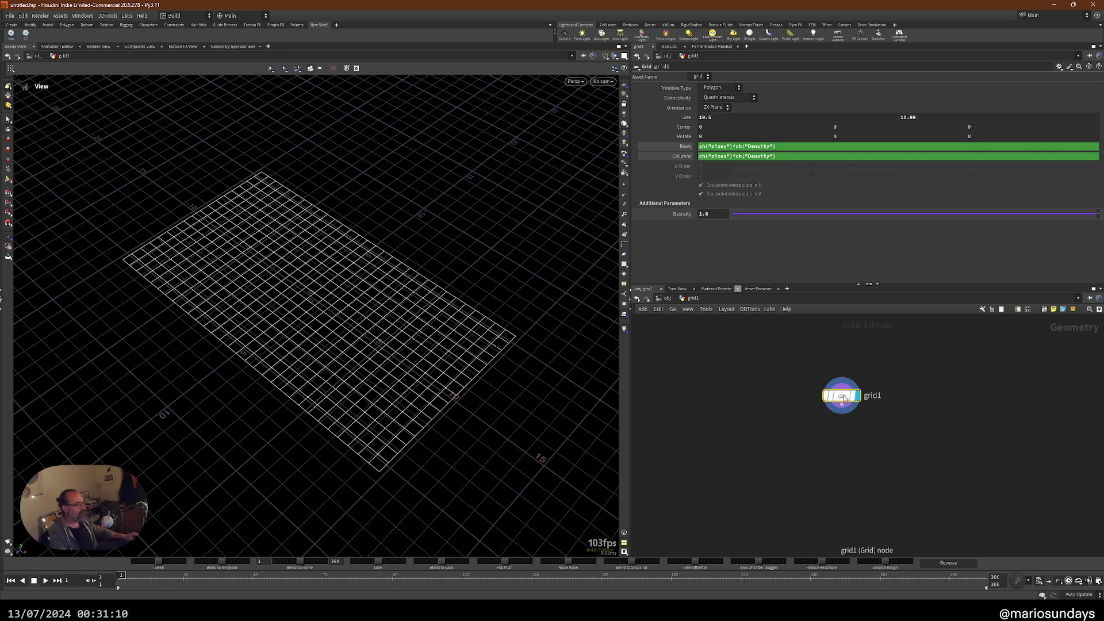
- Change the grid's orientation to YZ Plane
left_click(1058, 67)
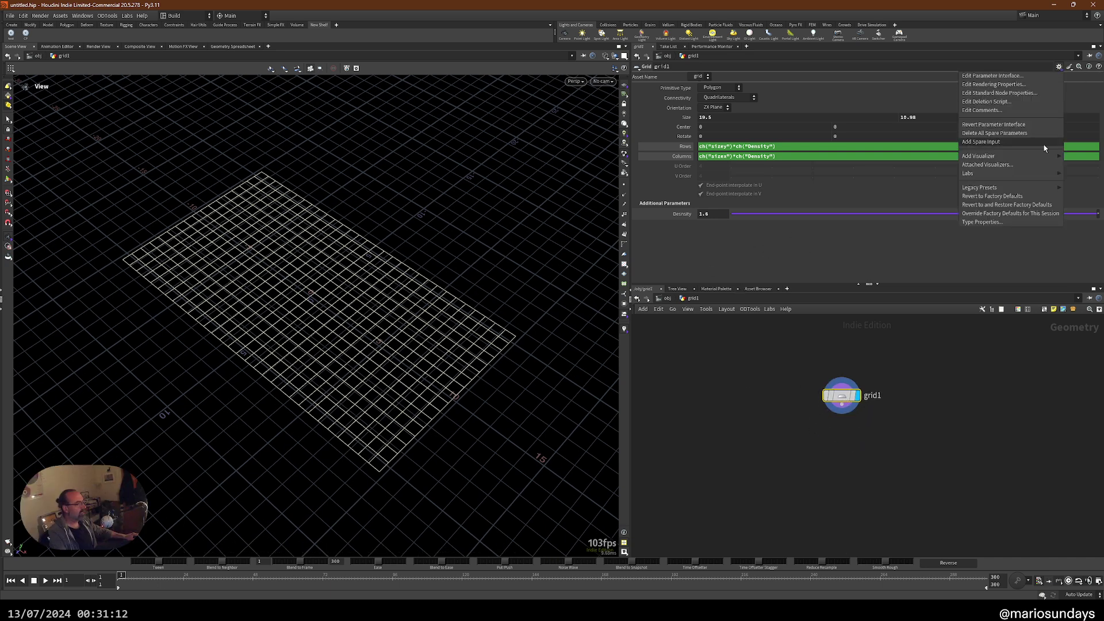
left_click(788, 271)
left_click(716, 107)
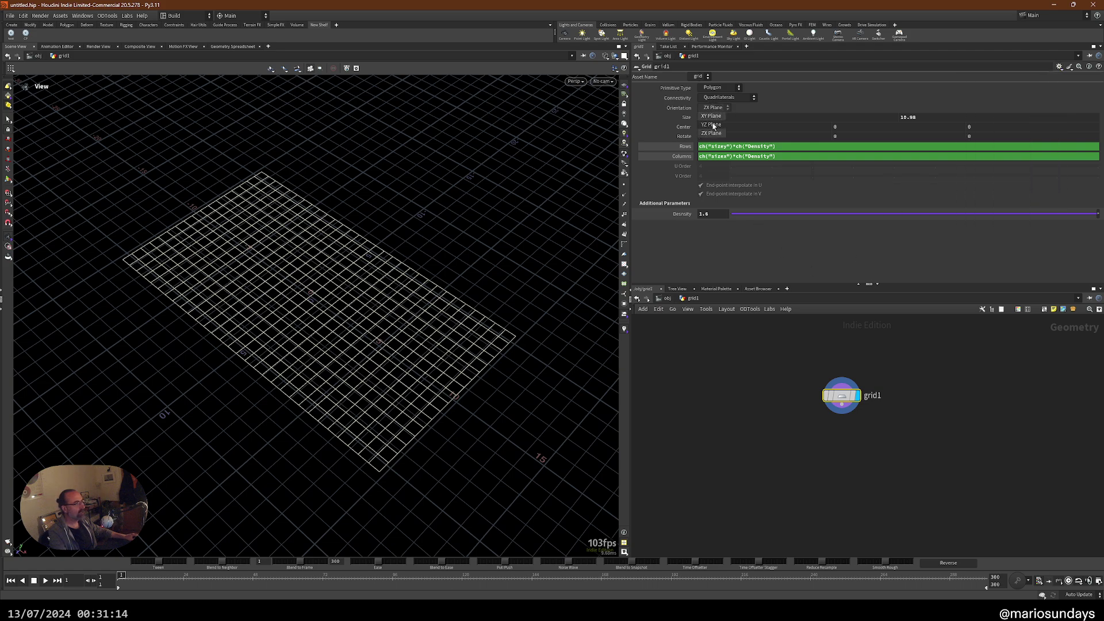
left_click(713, 118)
left_click_drag(451, 395, 242, 226)
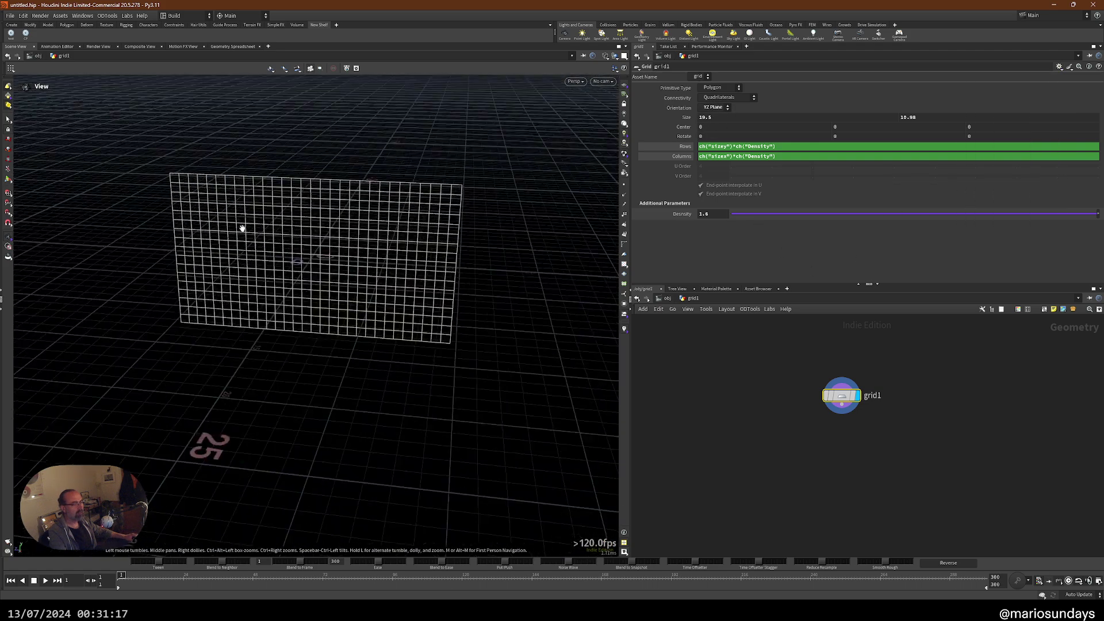
- Reapply the Regular Density legacy preset to reset the grid's parameters
left_click(1059, 66)
mouse_move(1011, 190)
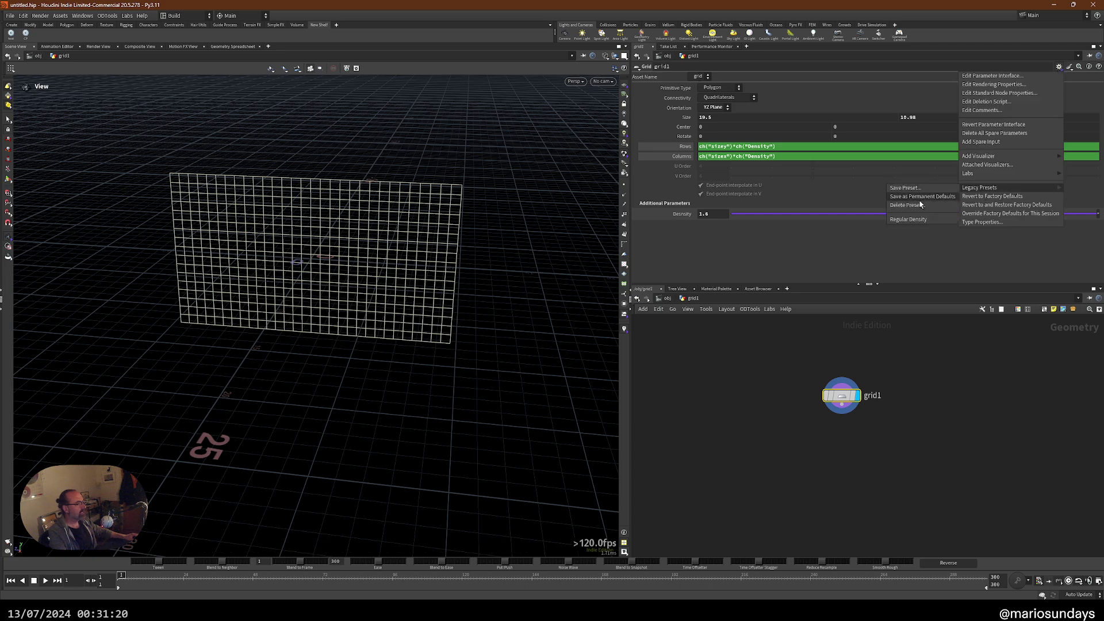
left_click(908, 219)
left_click_drag(284, 262, 298, 242)
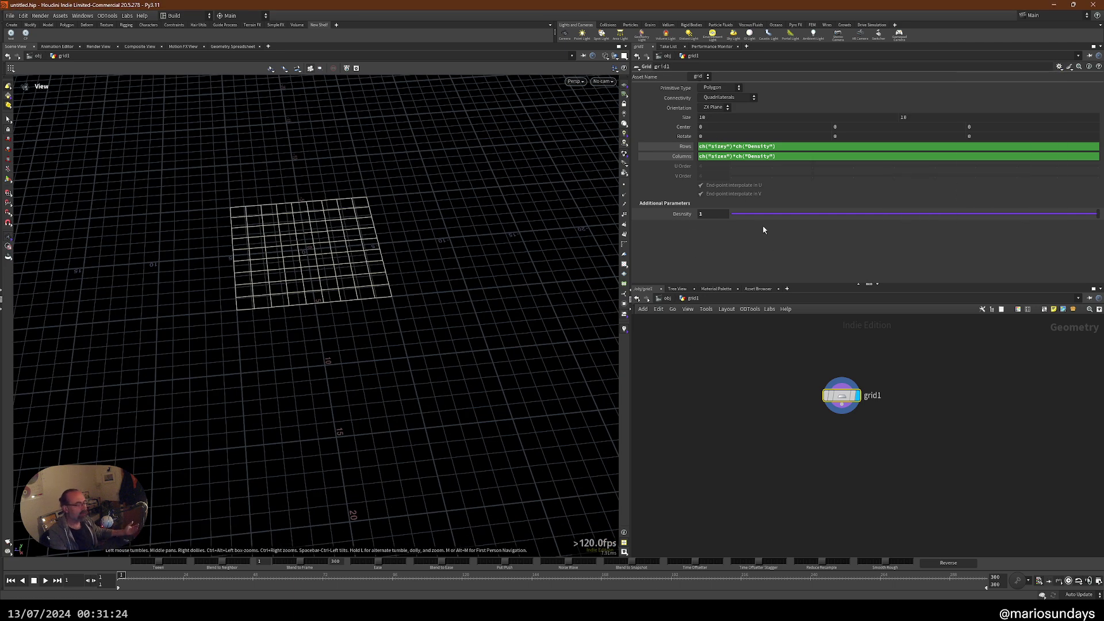
left_click(896, 118)
key("Tab")
key("Tab")
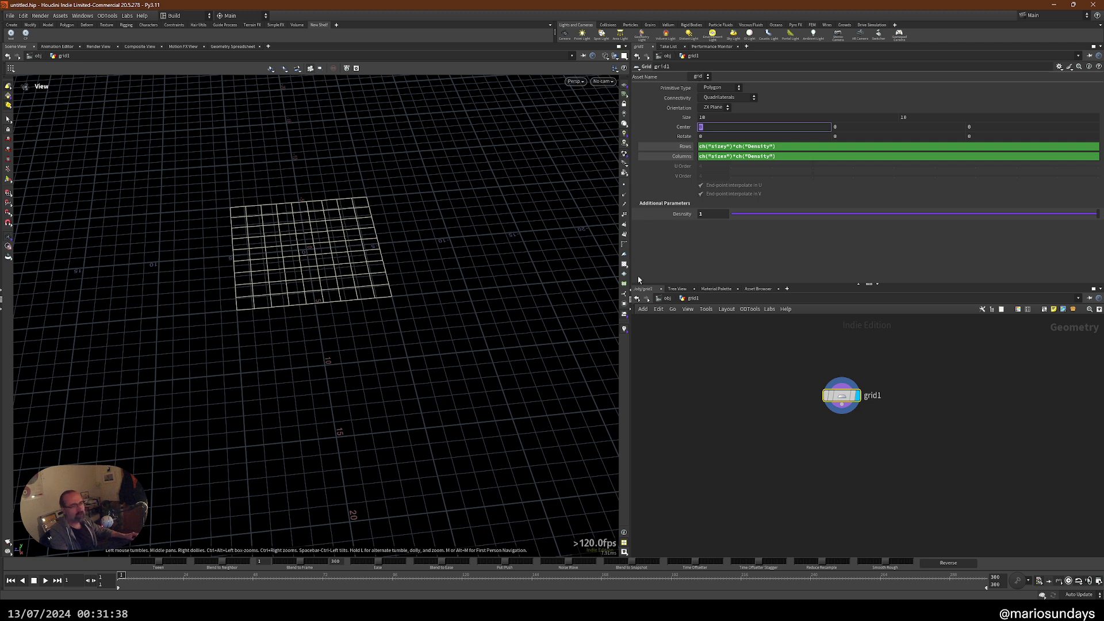
mouse_move(373, 270)
left_mouse_down()
mouse_move(381, 288)
mouse_move(381, 277)
left_mouse_up()
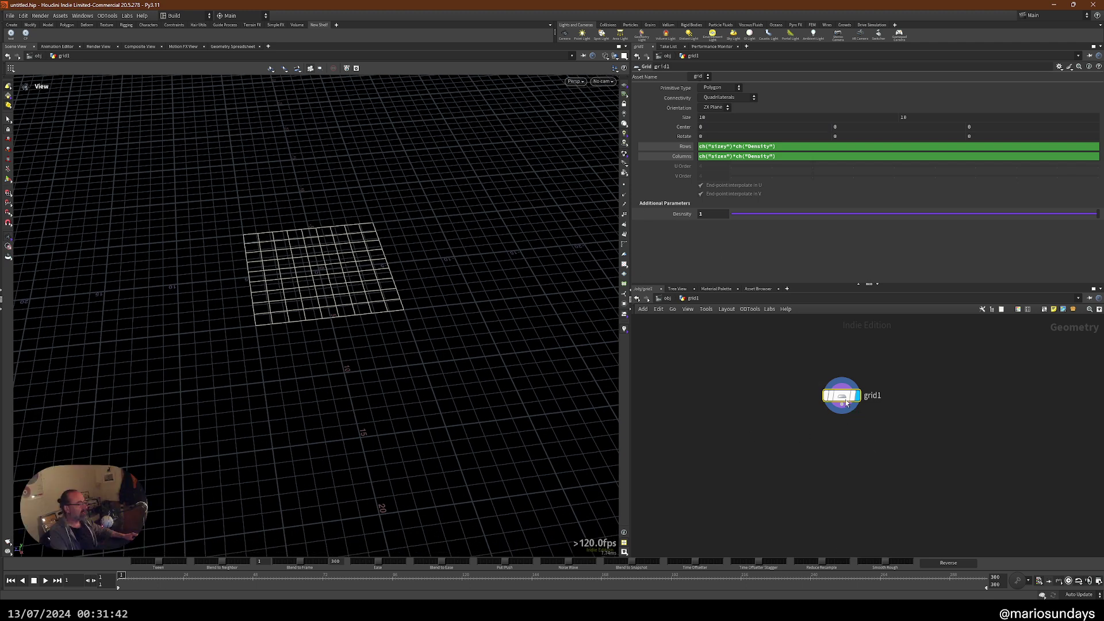
- Set the grid's first size value to 20.2, its orientation to YZ Plane and its density to 0.692
left_click_drag(841, 396, 797, 398)
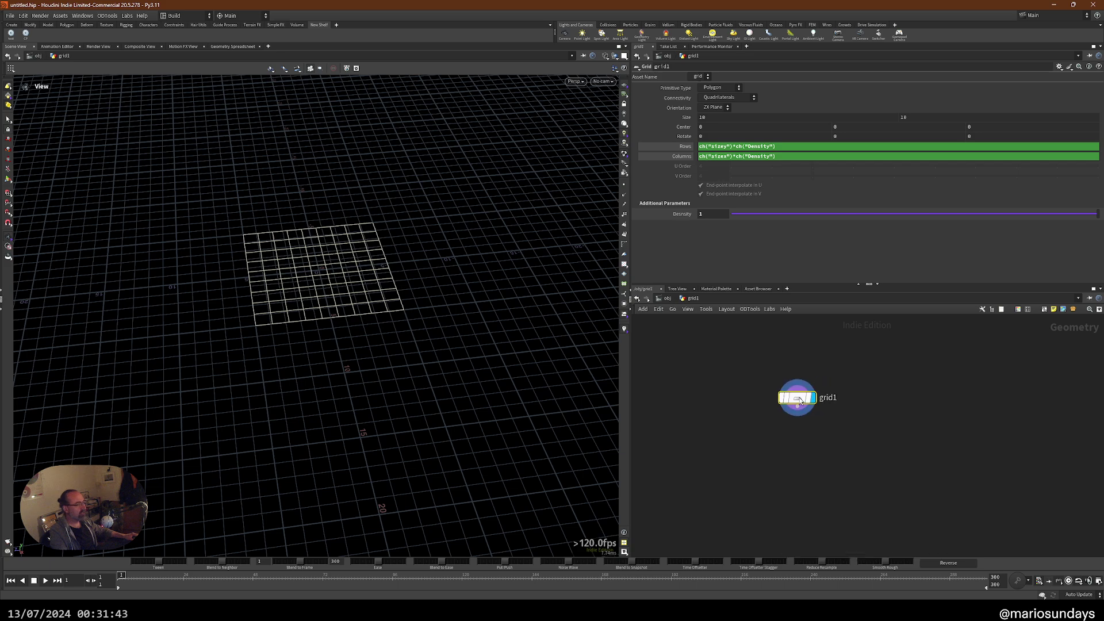
middle_click_drag(707, 119, 722, 118)
left_click(709, 109)
left_click(711, 124)
left_click_drag(481, 215, 377, 231)
left_click_drag(761, 214, 986, 224)
- Switch the grid's Rows and Columns from expressions to plain values and set Rows to 32
left_click(679, 147, "ctrl+shift")
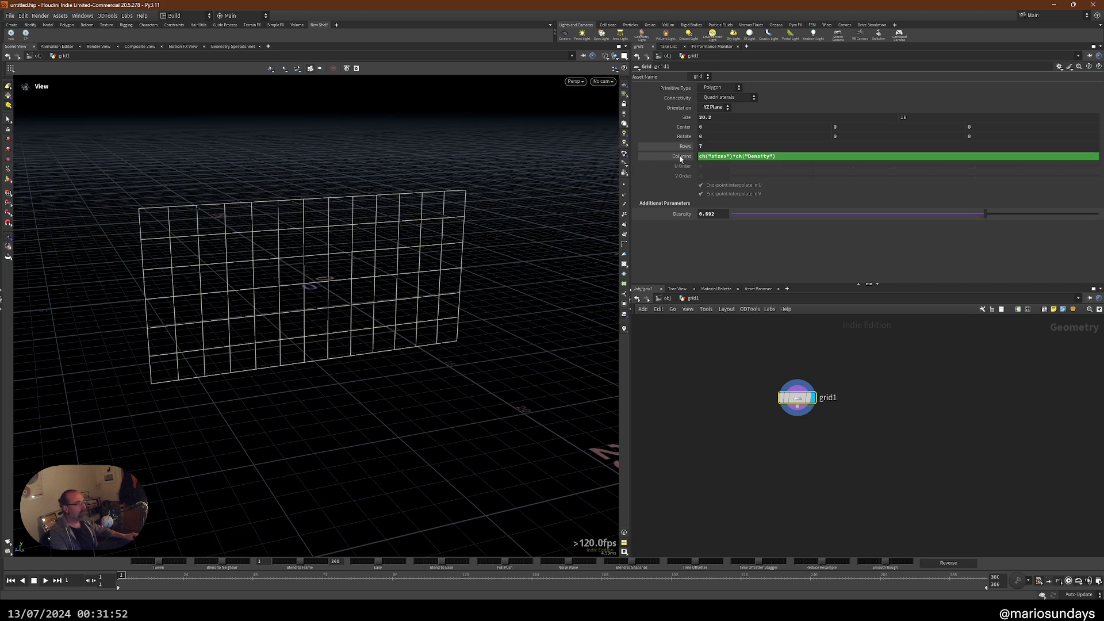
left_click(680, 156, "ctrl+shift")
middle_click_drag(717, 146, 813, 144)
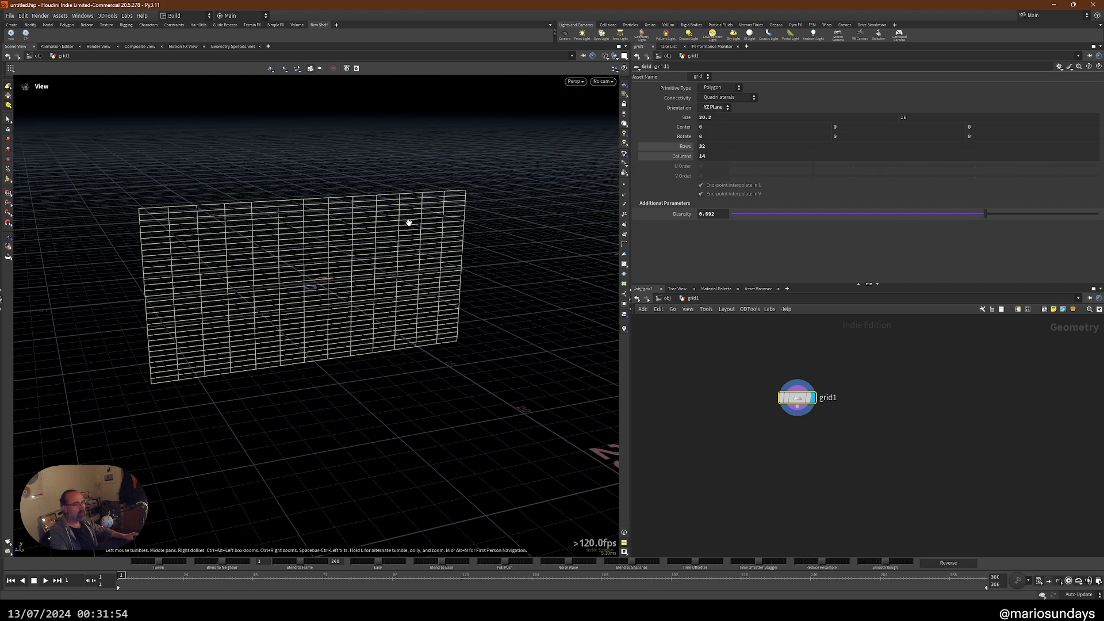
- Start saving the grid's settings as a recipe node preset titled TEST_PRESET
right_click(803, 401)
mouse_move(819, 397)
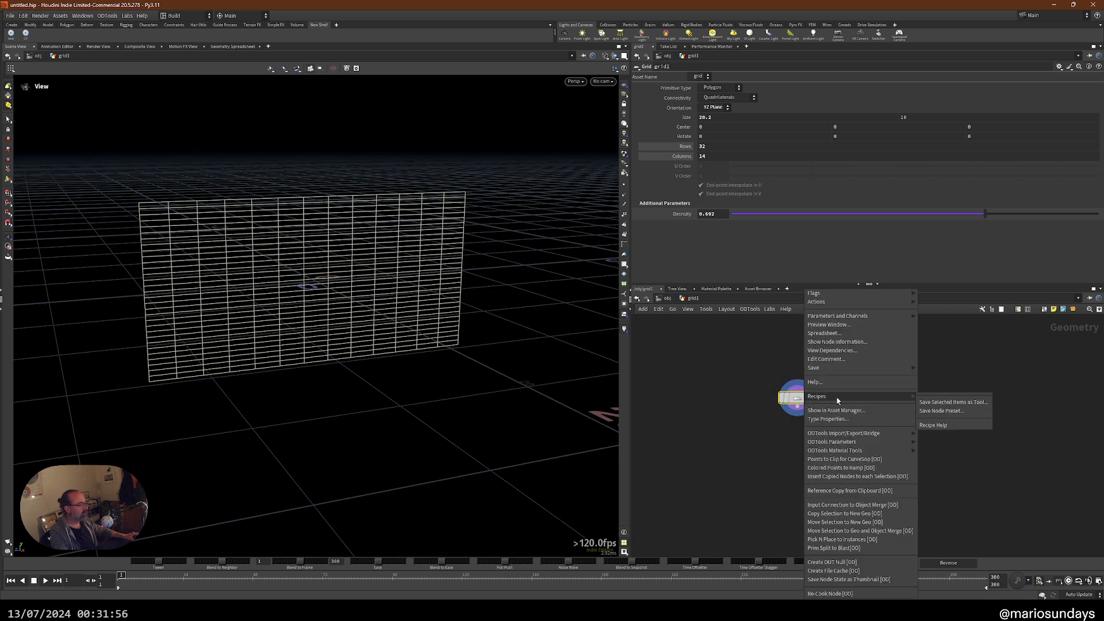
left_click(941, 412)
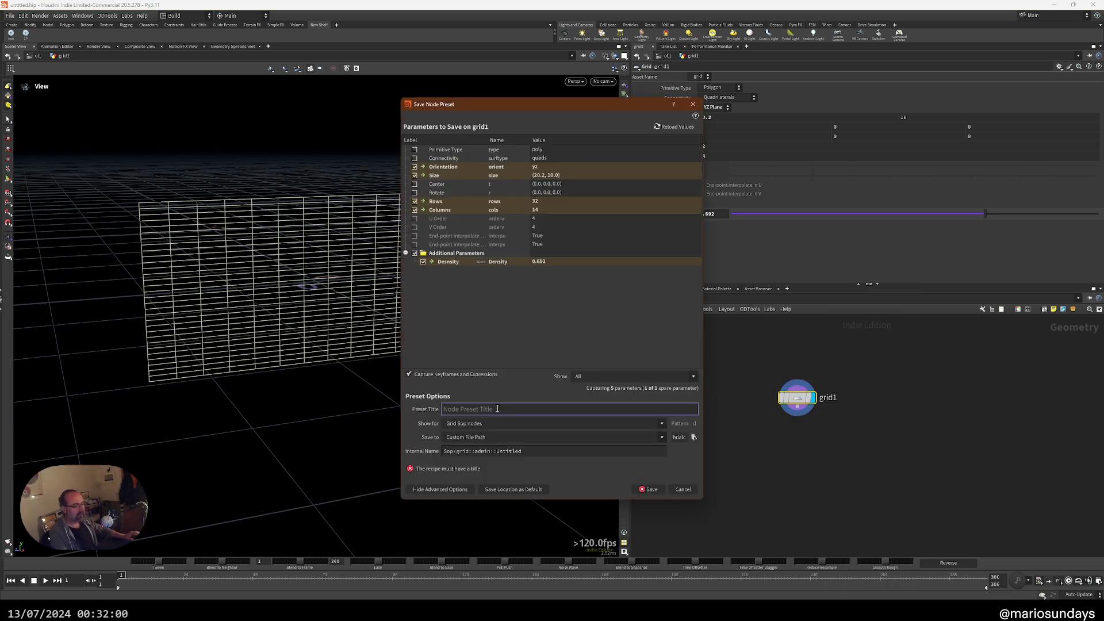
type("TEST")
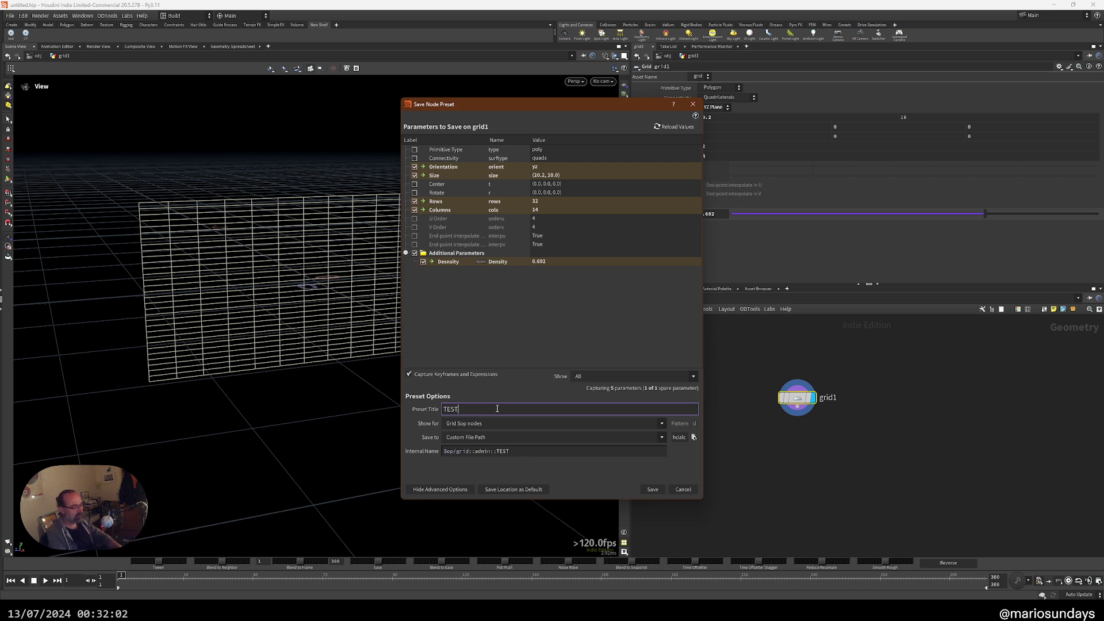
type("_PRESET")
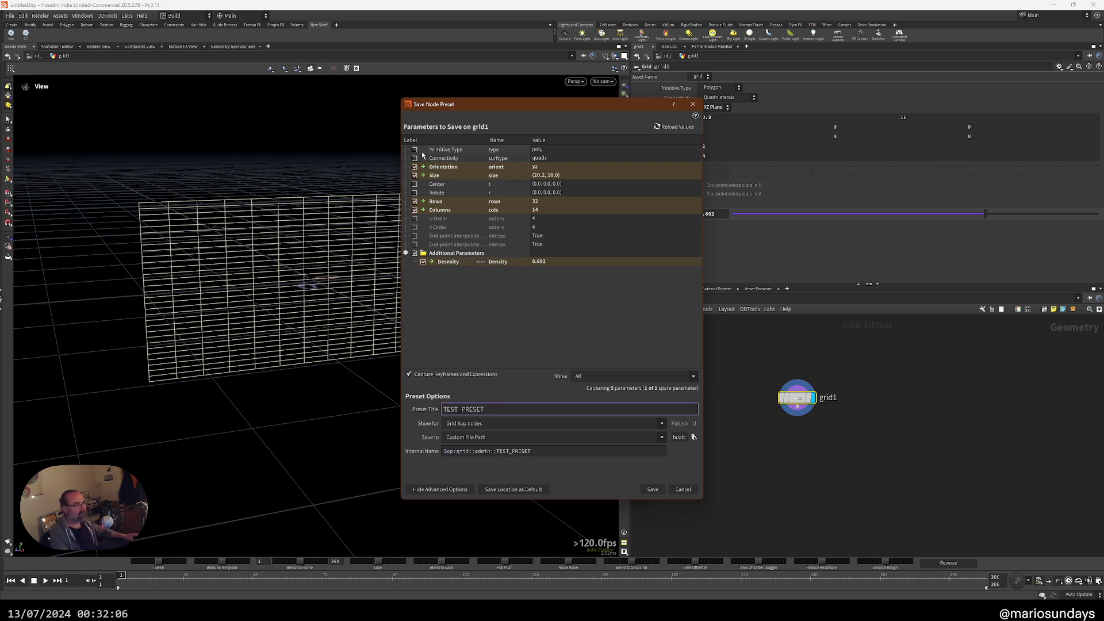
left_click(414, 253)
left_click(415, 253)
left_click(414, 210)
left_click(414, 210)
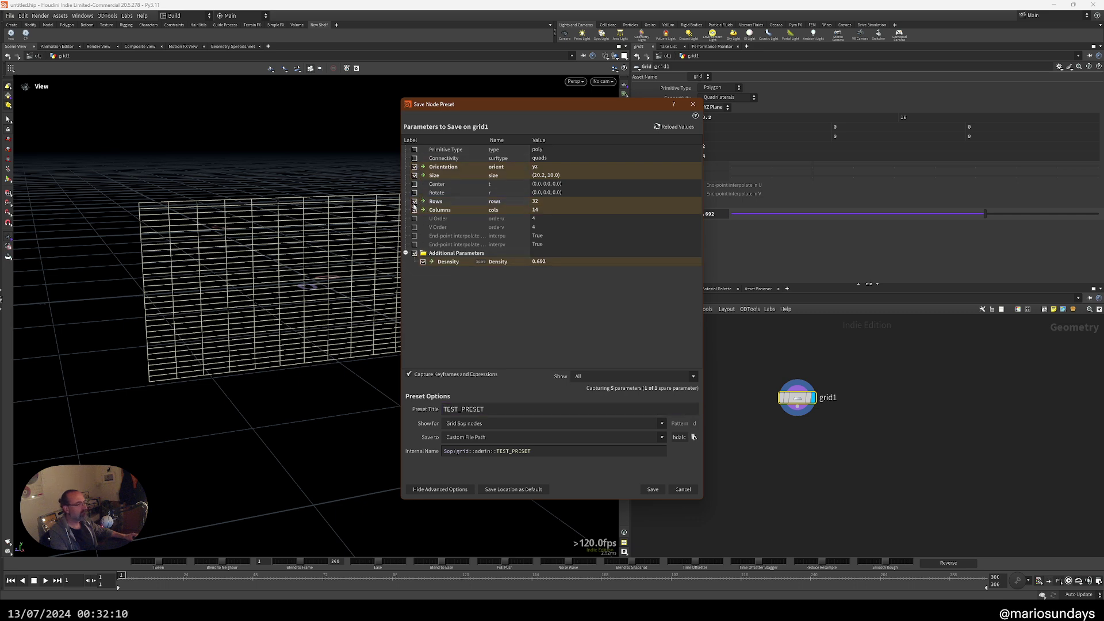
- Exclude the Size parameter from the values captured in the node preset
left_click_drag(570, 108, 494, 110)
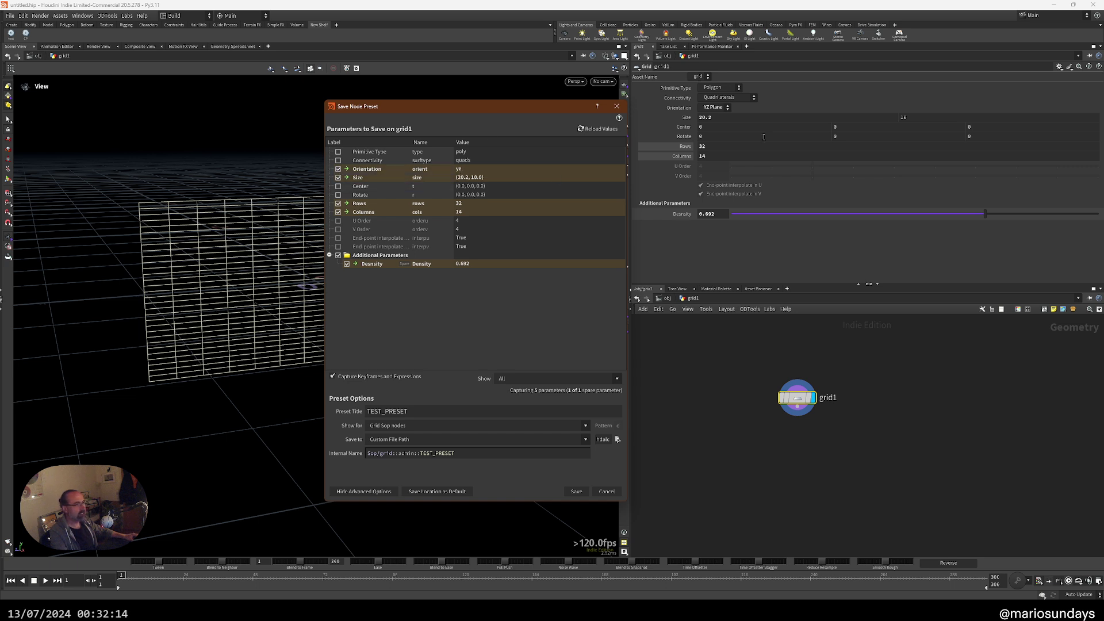
left_click(727, 117)
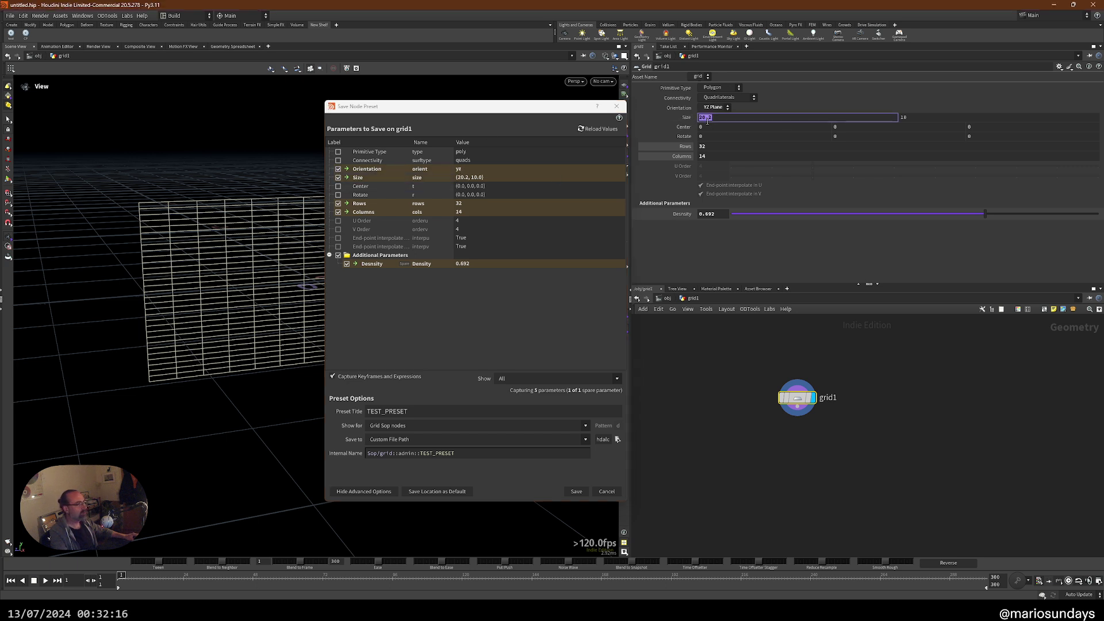
left_click(339, 179)
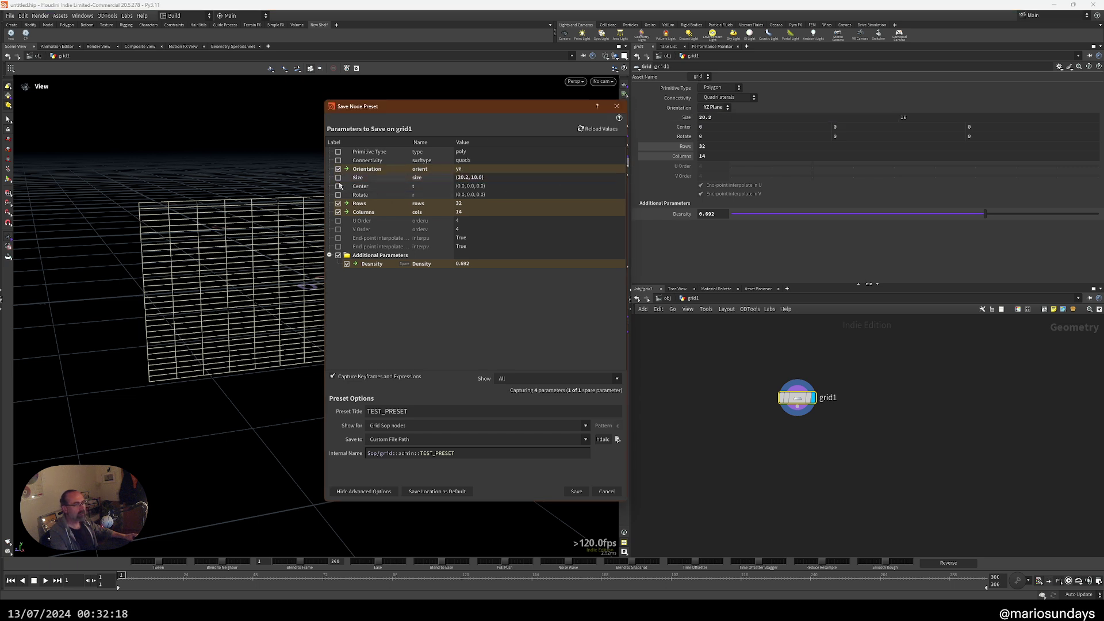
- Examine which node types the preset can be shown for and where recipes are listed for the grid
left_click(422, 411)
key("ctrl+a")
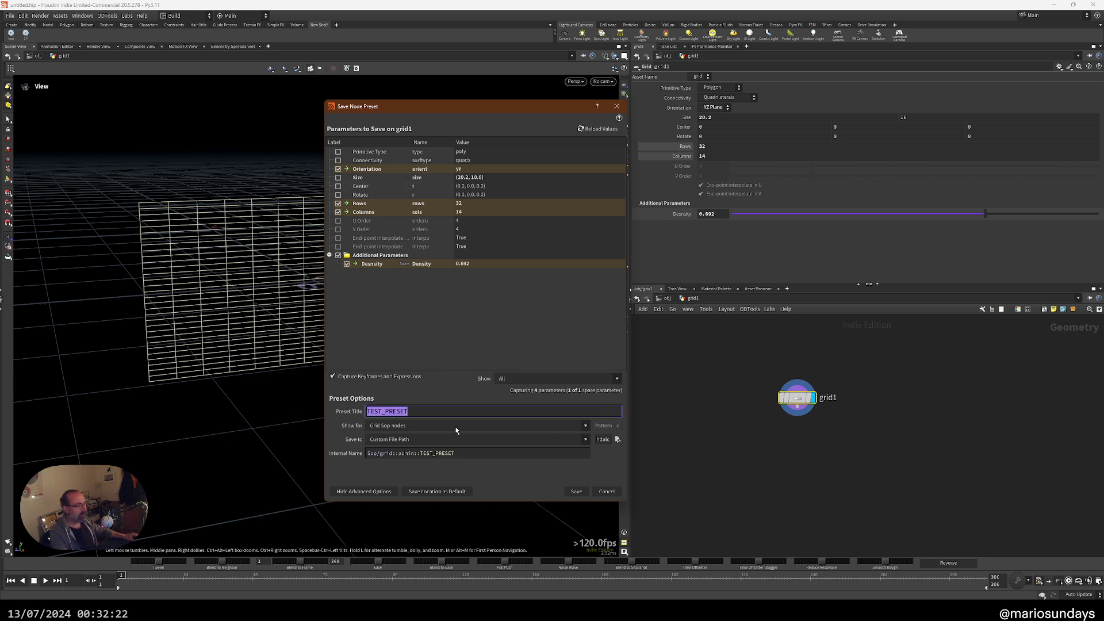
left_click_drag(627, 420, 748, 426)
left_click(404, 428)
left_click(413, 426)
left_click(1069, 67)
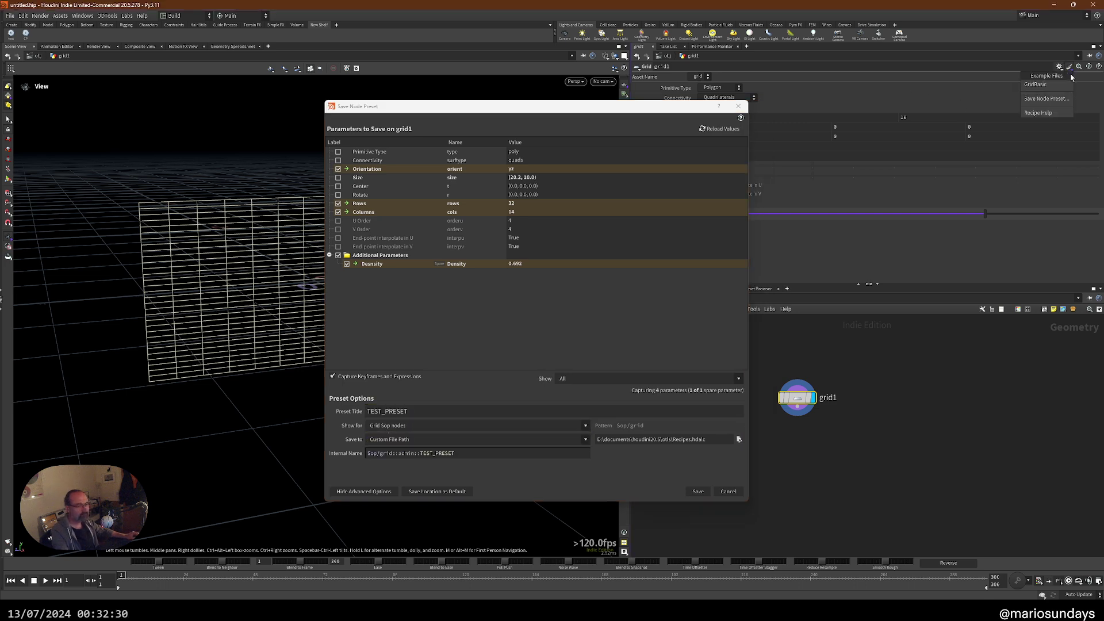
left_click(330, 429)
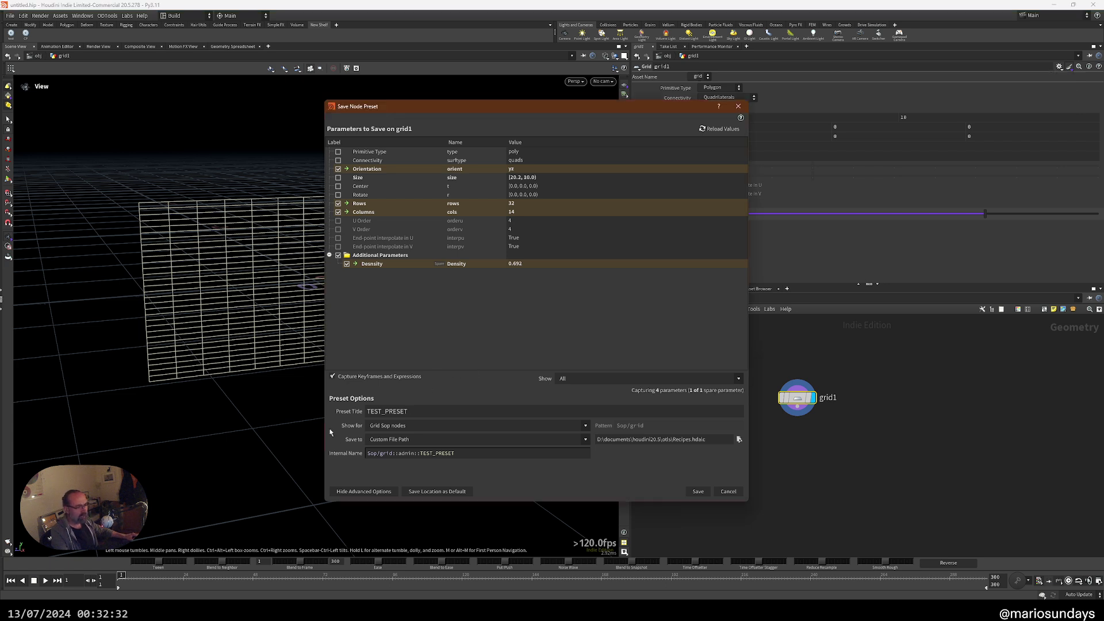
left_click(418, 429)
left_click(417, 428)
left_click(417, 428)
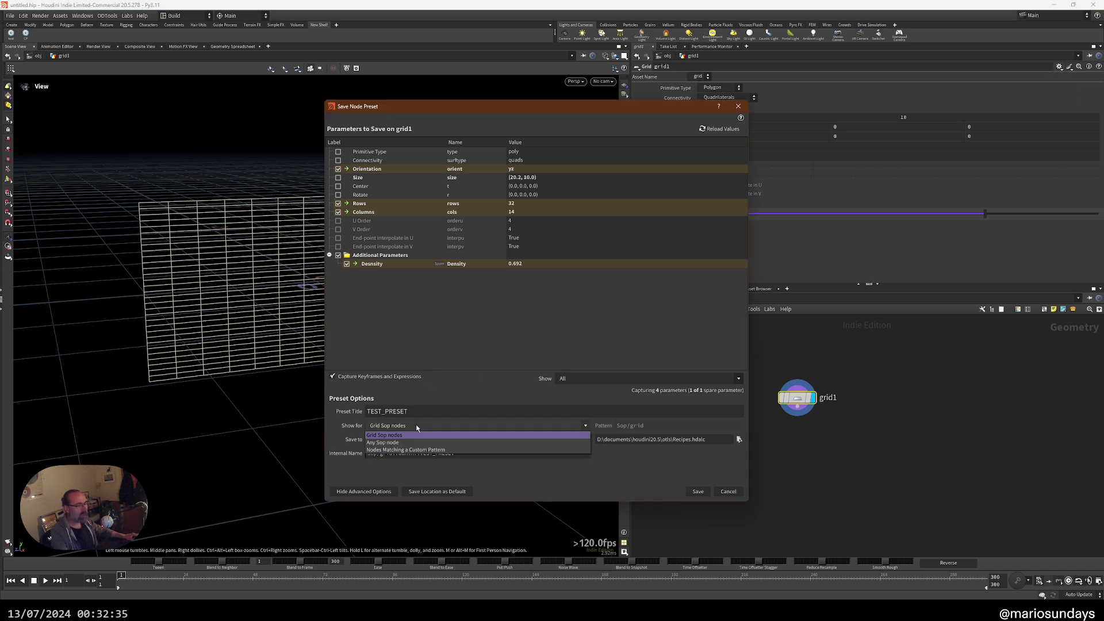
left_click(1072, 68)
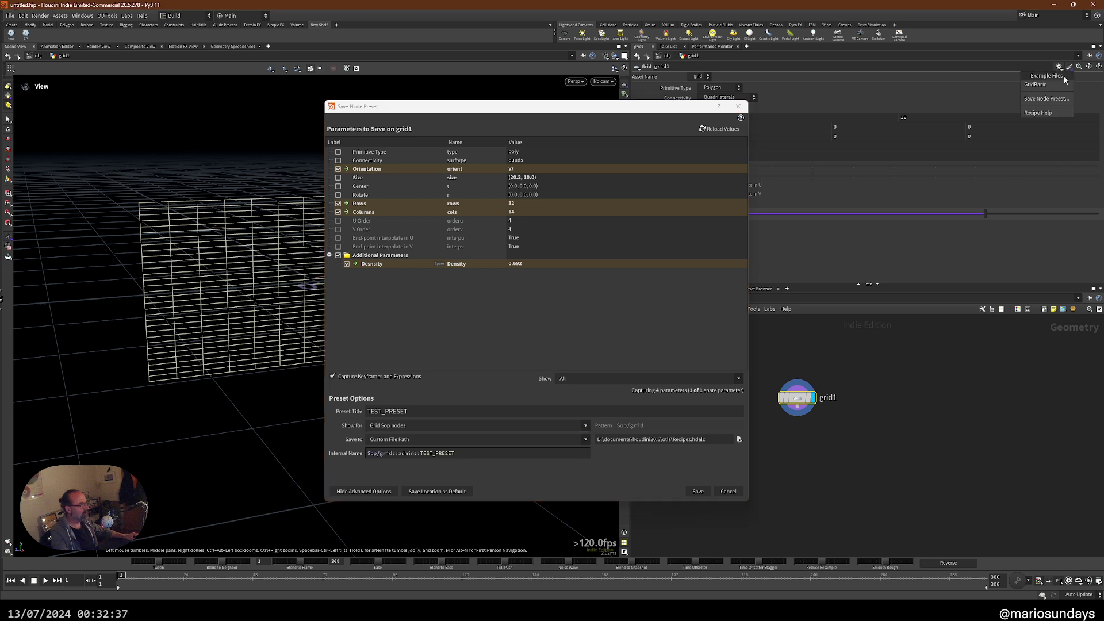
left_click(401, 428)
left_click(397, 428)
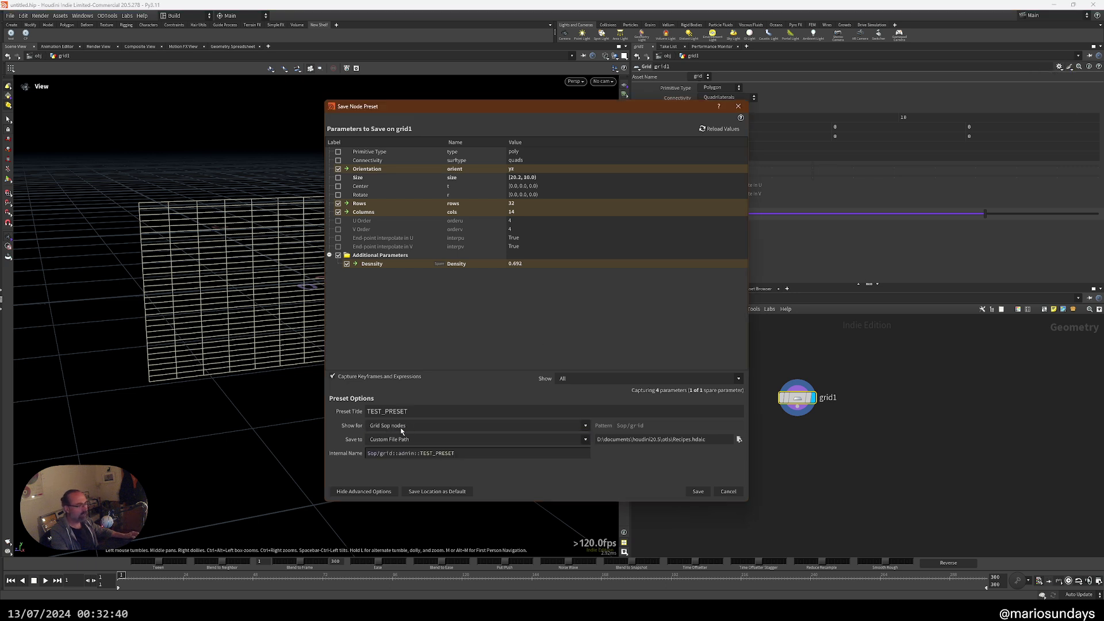
left_click(401, 430)
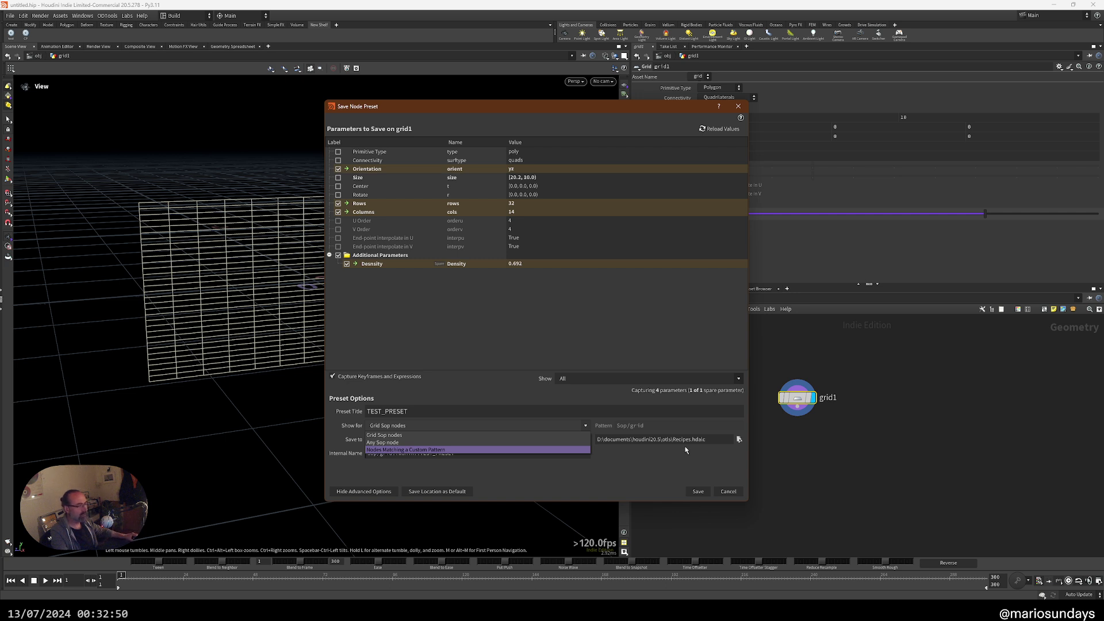
- Add a Sphere node to the network and place it level with the grid node
left_click(871, 396)
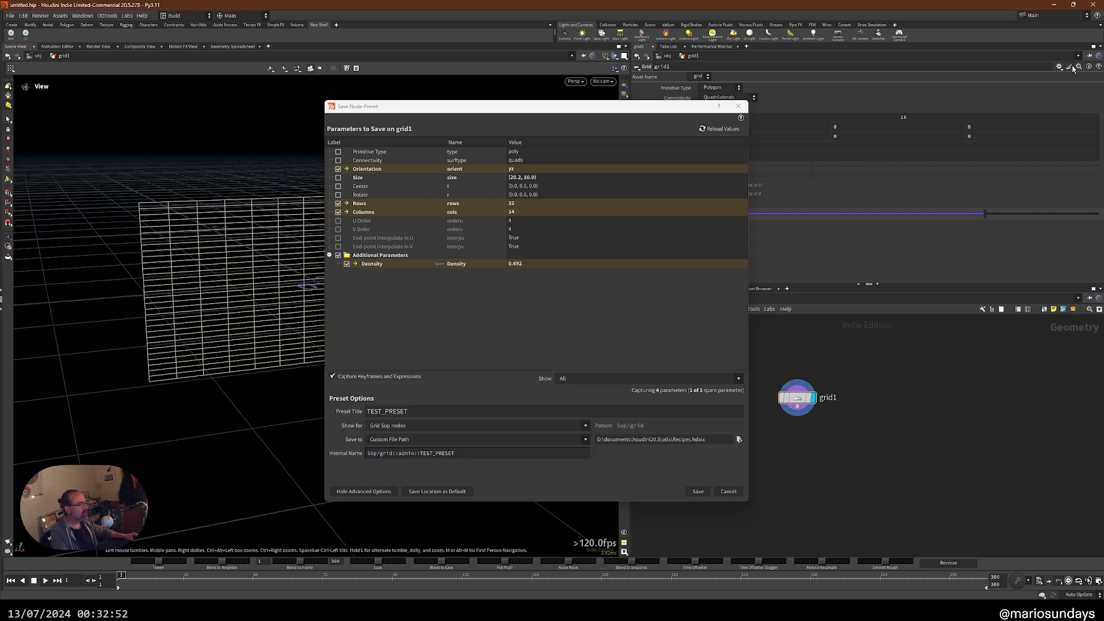
key("Tab")
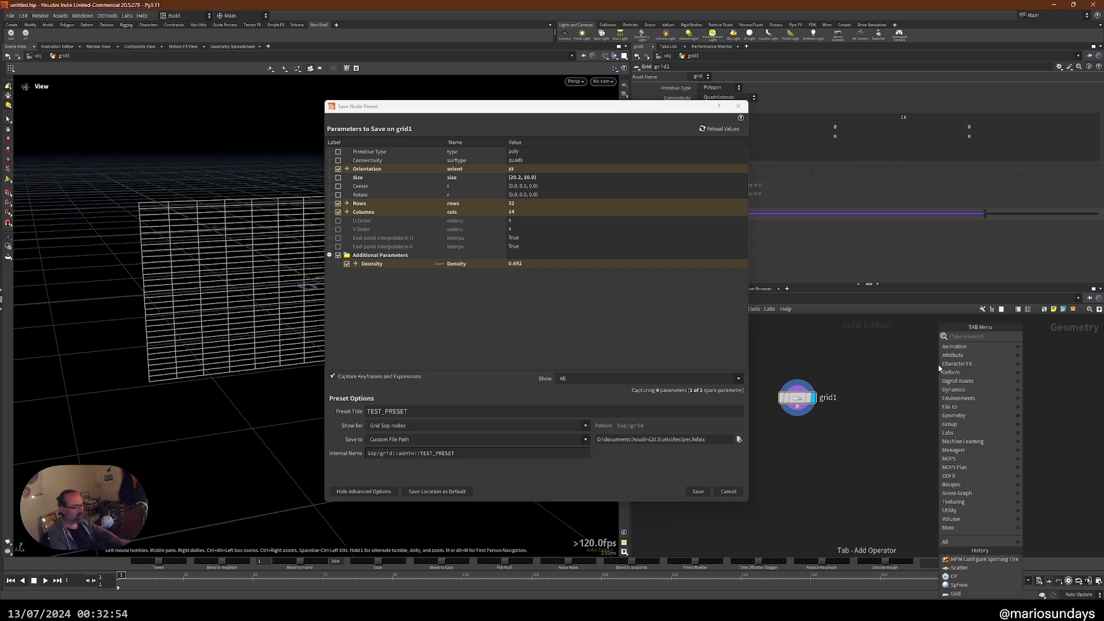
type("sphere")
key("Return")
left_click(938, 364)
left_click_drag(675, 110, 575, 116)
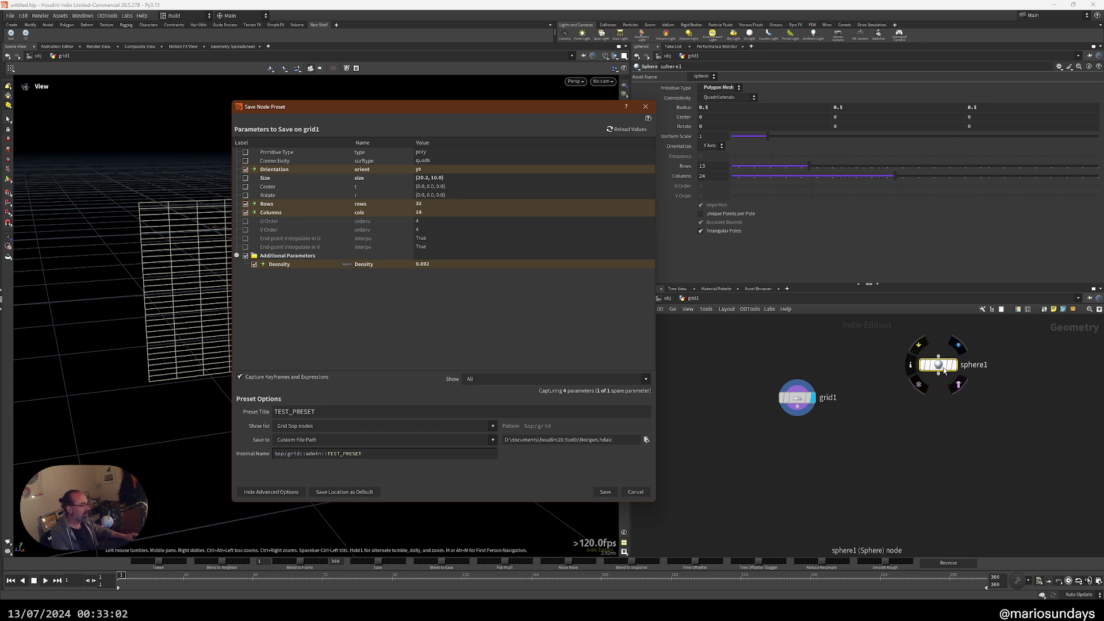
left_click_drag(937, 365, 932, 393)
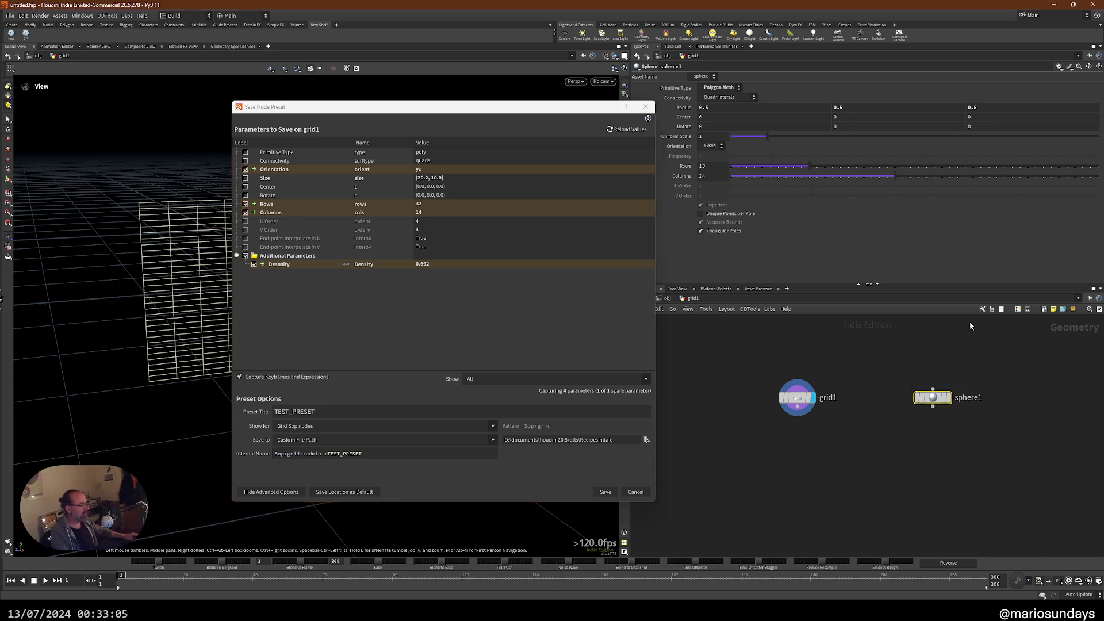
- Show the preset for nodes matching the custom pattern "Sop/grid Sop/sphere" and save it
left_click(1060, 66)
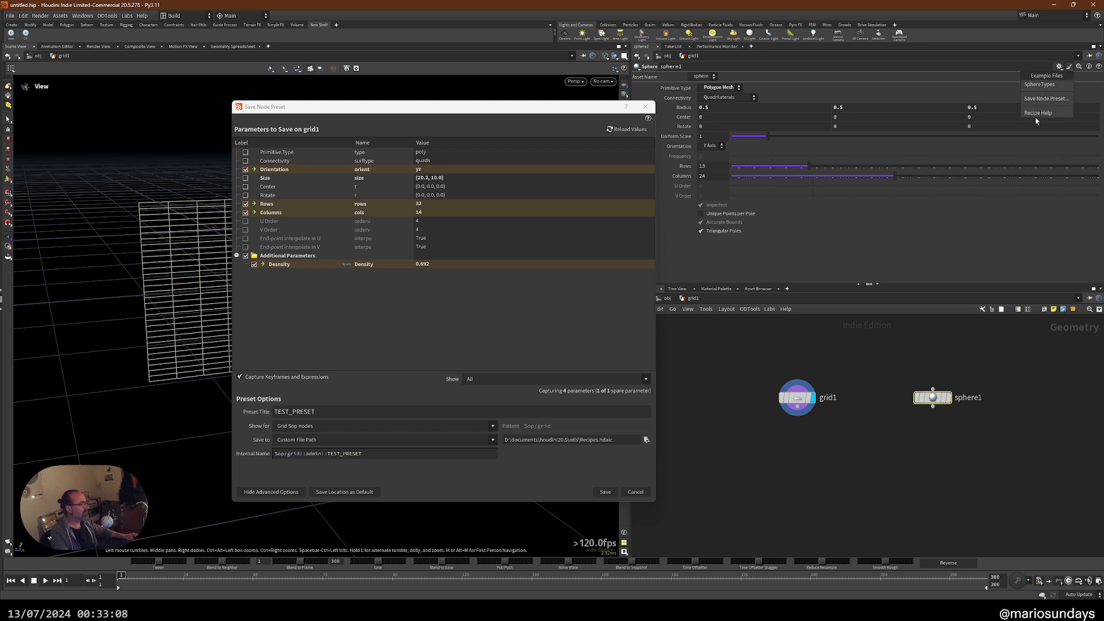
left_click(411, 426)
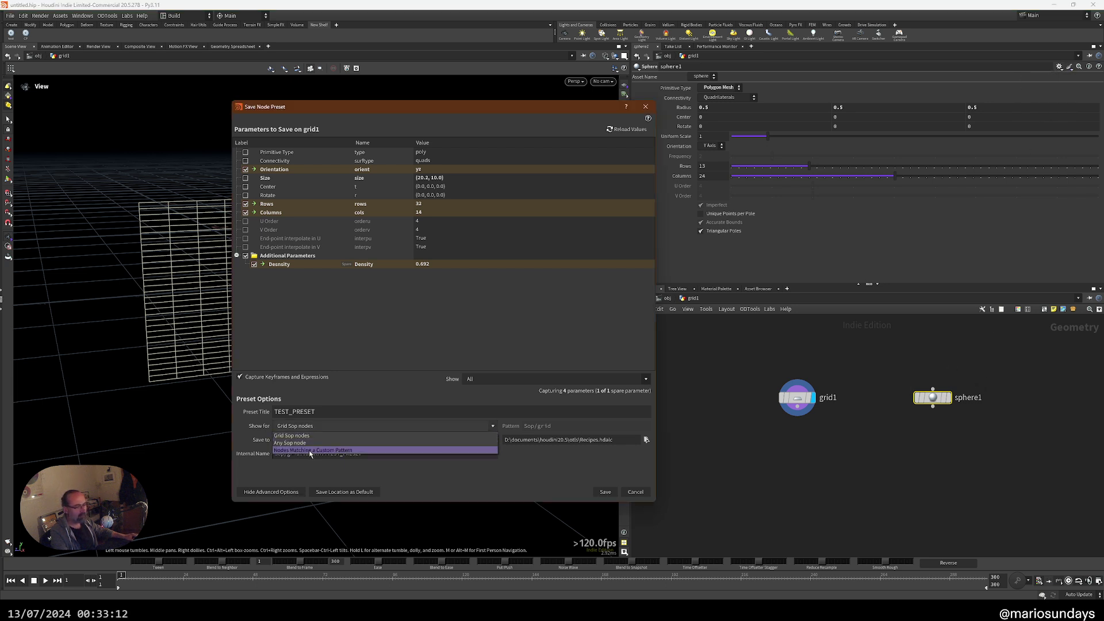
left_click(345, 449)
left_click(576, 429)
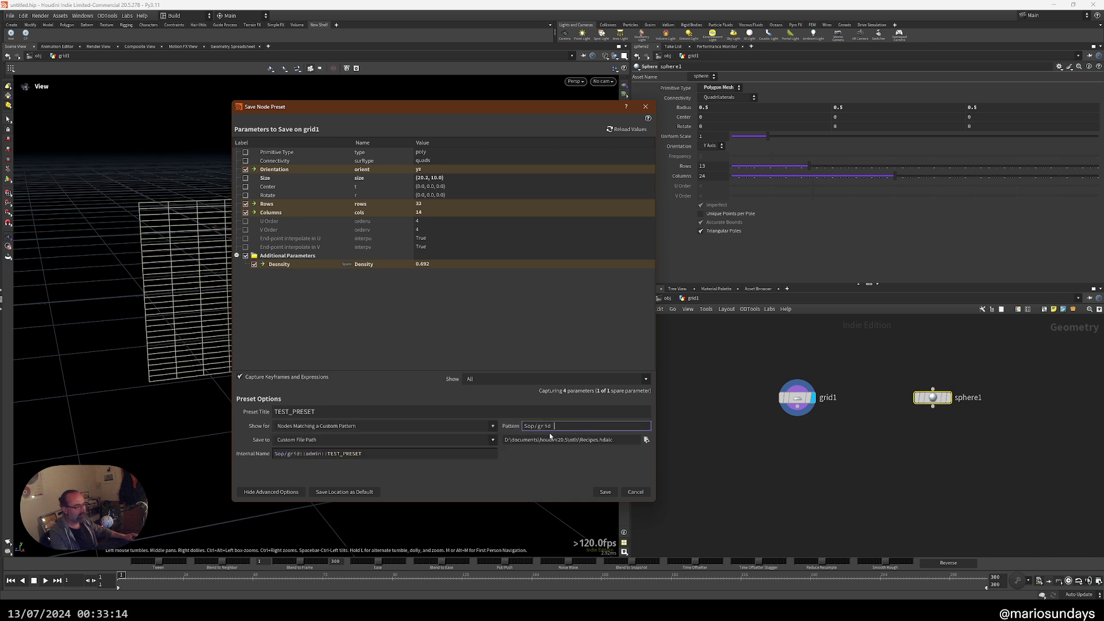
type("S")
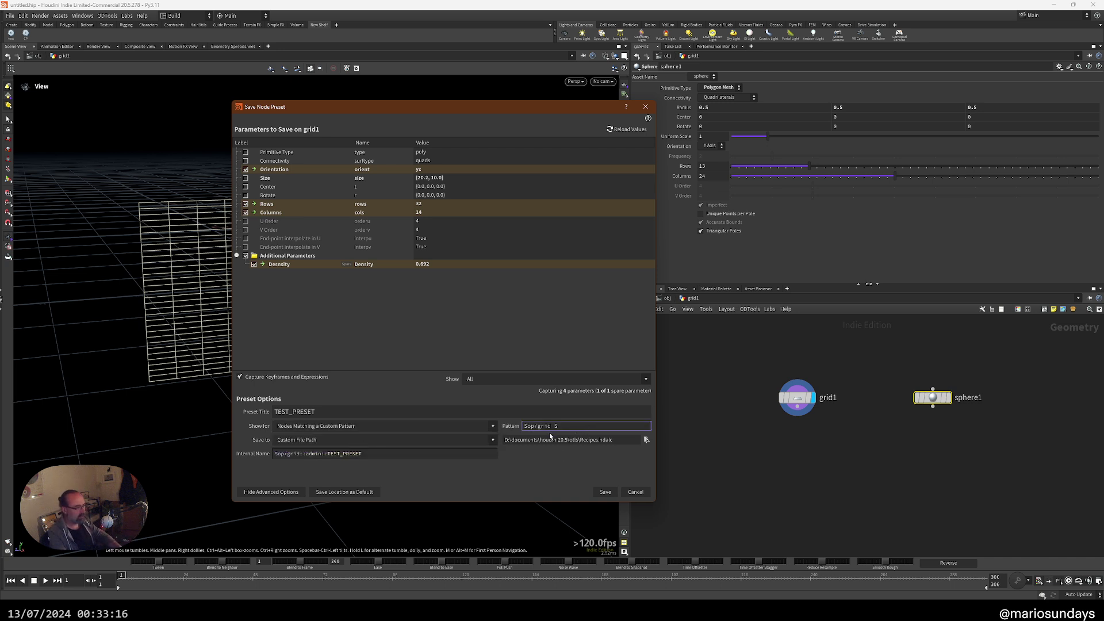
type("op/sphere")
left_click(603, 493)
left_click(635, 493)
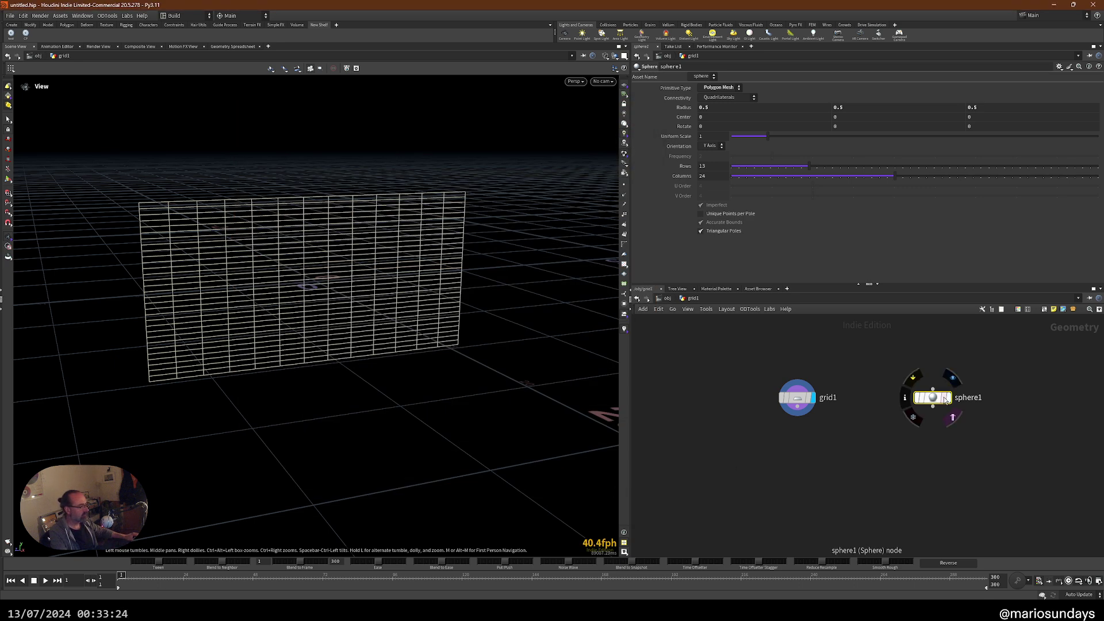
- Apply the TEST_PRESET node preset to the sphere and dismiss the console
left_click(1069, 68)
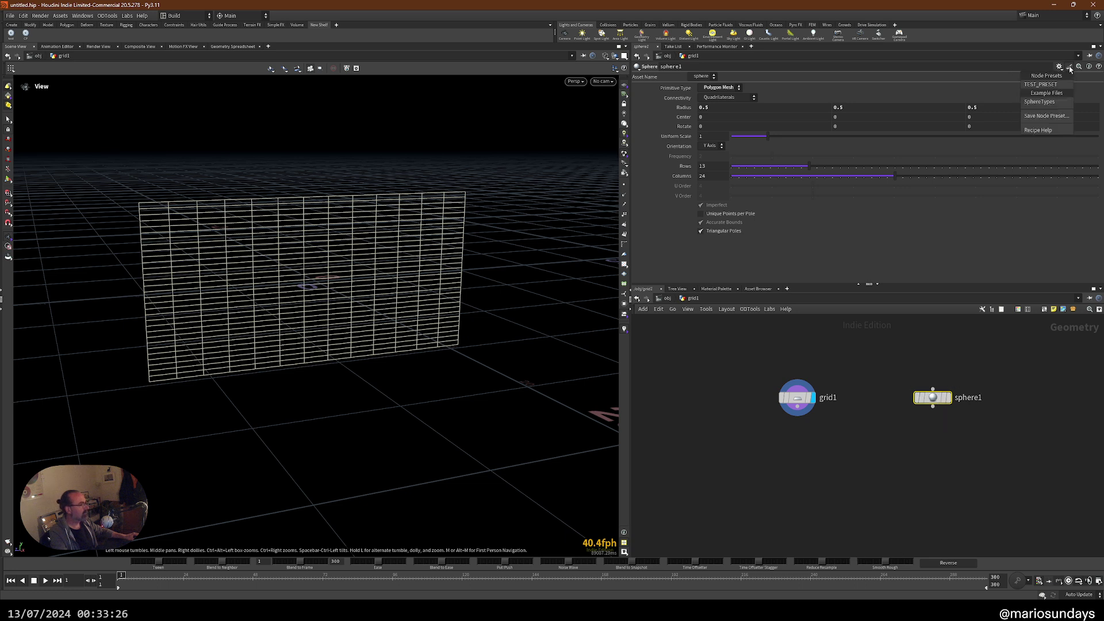
left_click(1036, 88)
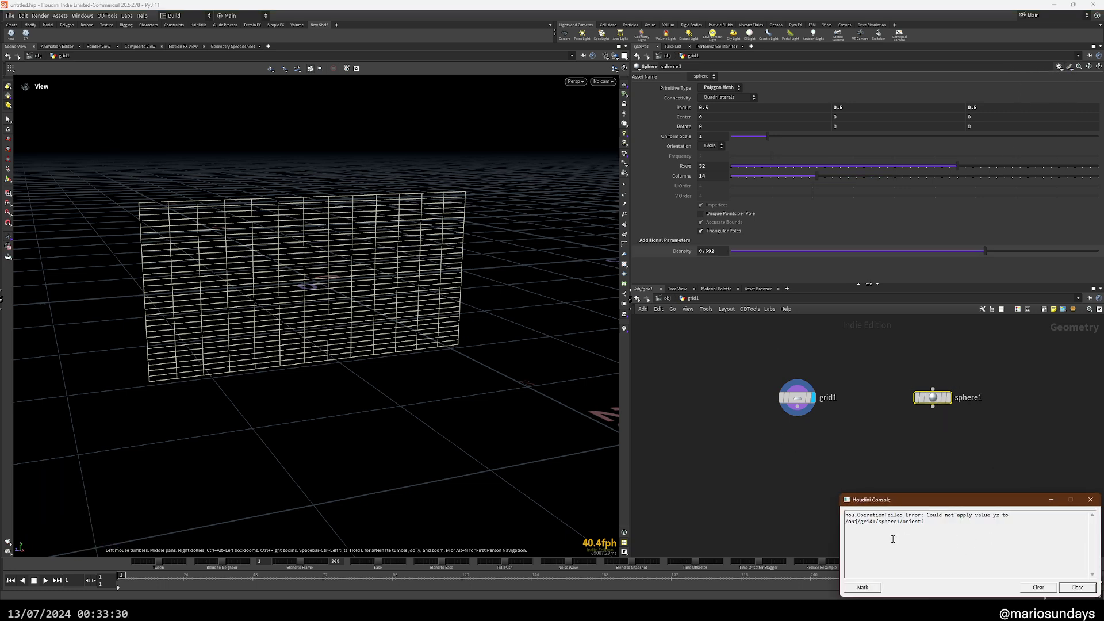
left_click(1068, 589)
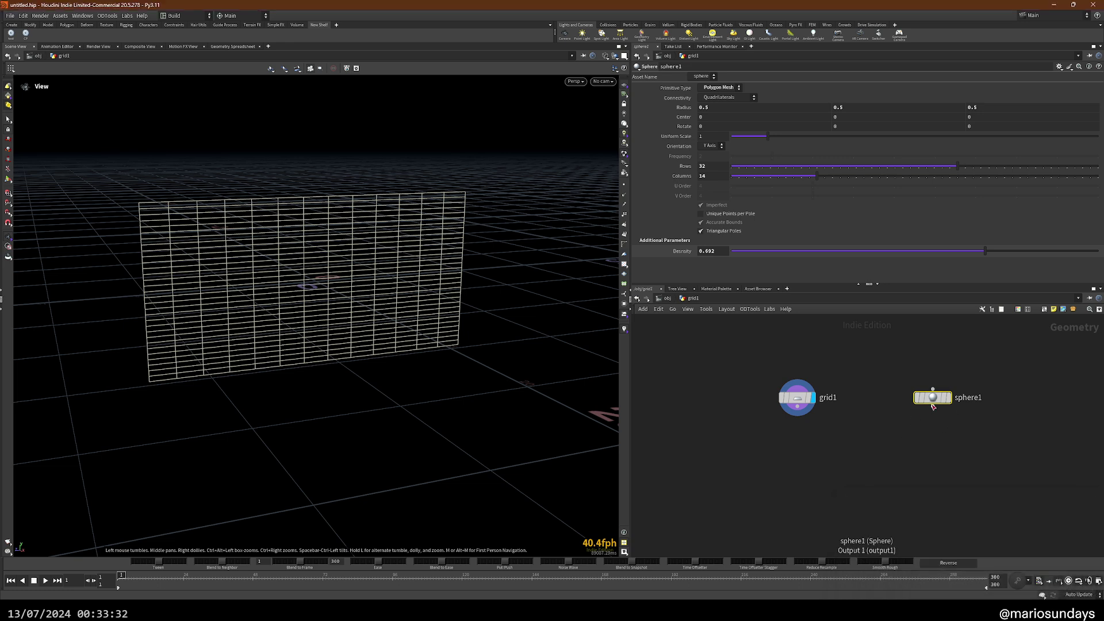
- Open the Recipe Manager and move its window toward the middle of the workspace
left_click(60, 16)
mouse_move(82, 16)
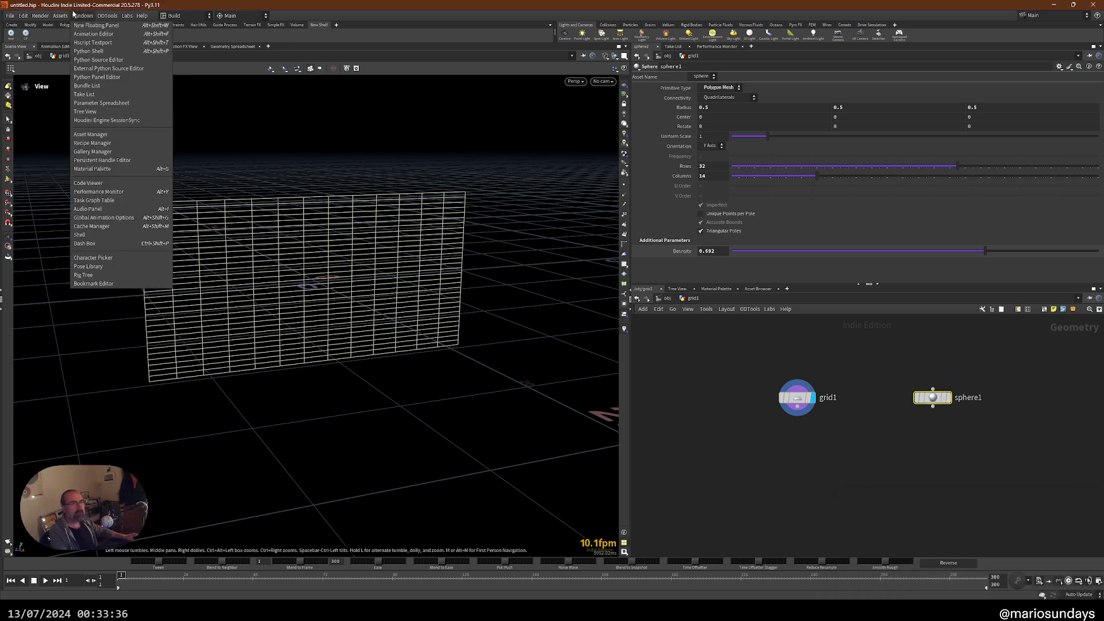
left_click(83, 144)
left_click_drag(102, 10, 520, 244)
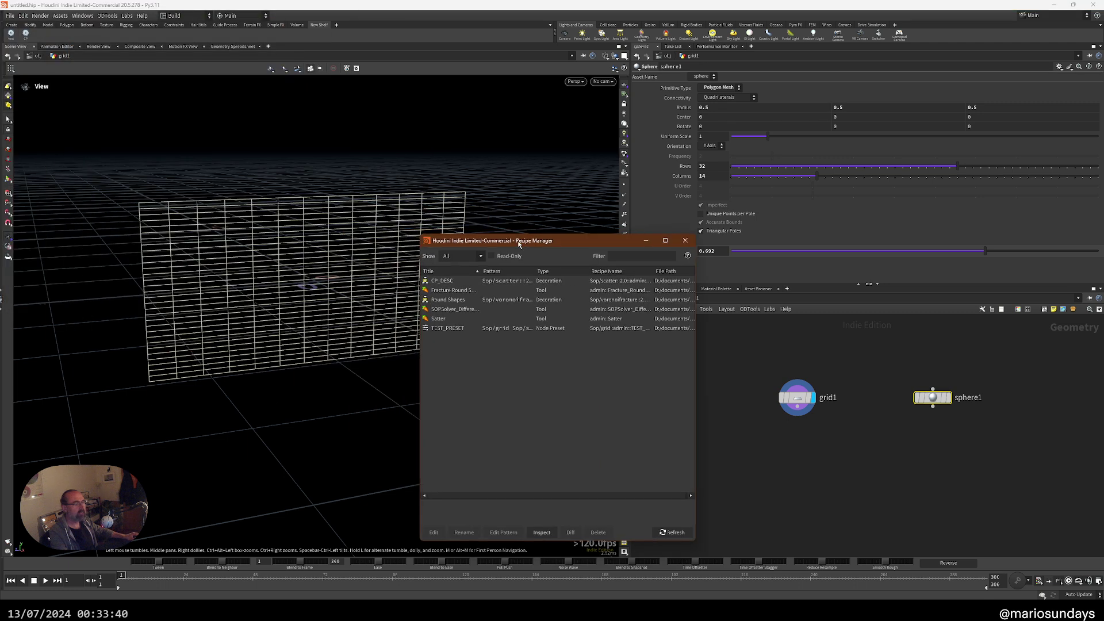
- Open TEST_PRESET for editing to review its saved parameters, and close the editor without saving
left_click(448, 299)
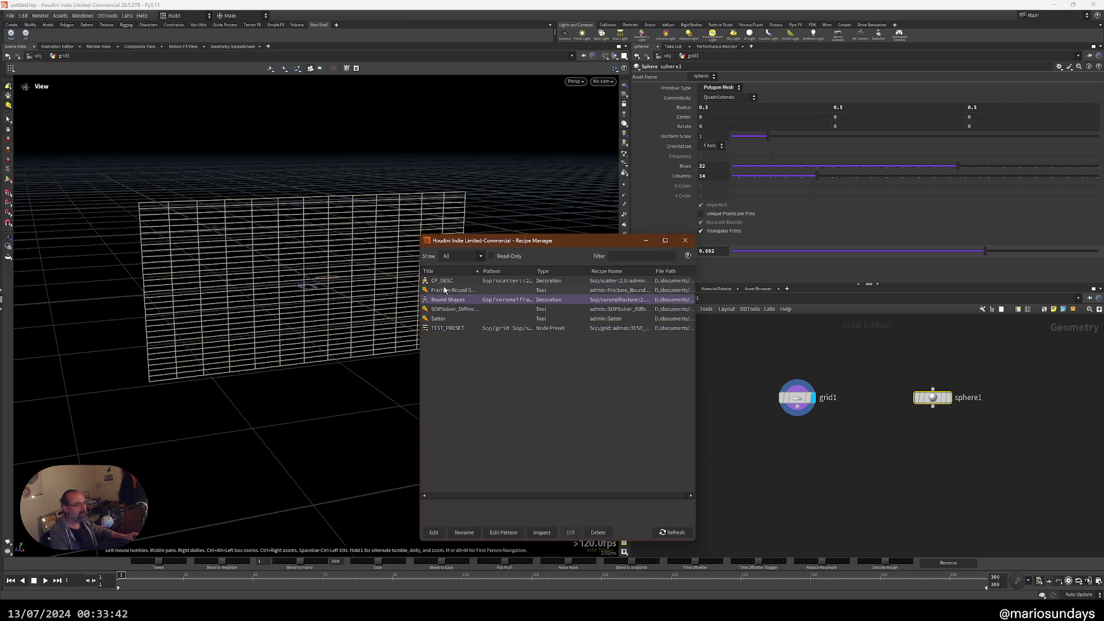
left_click(475, 332)
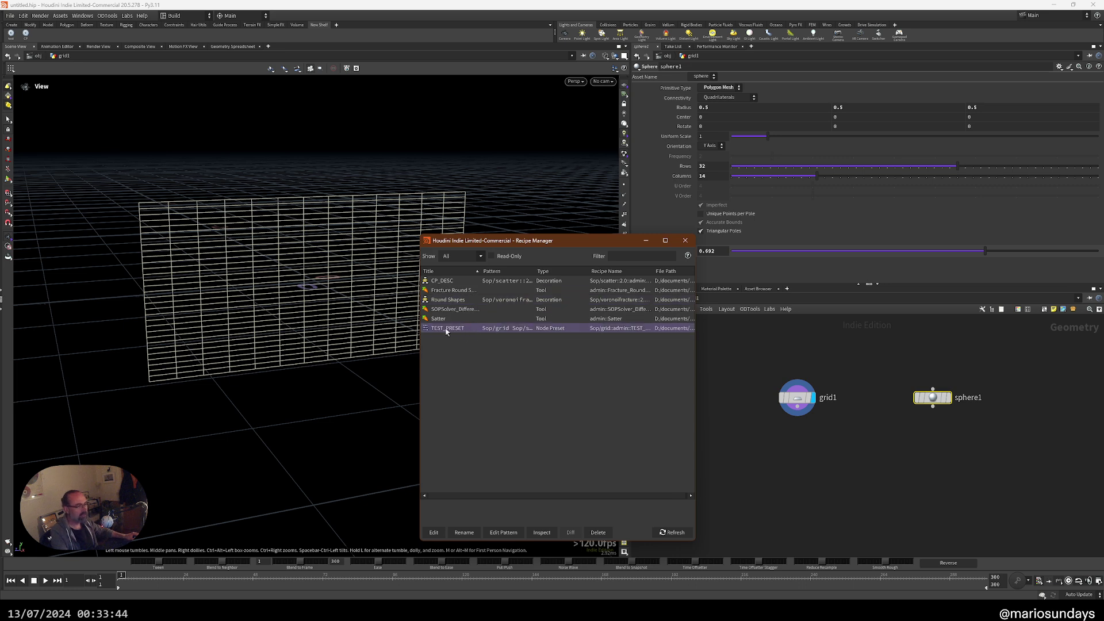
right_click(445, 332)
left_click(456, 336)
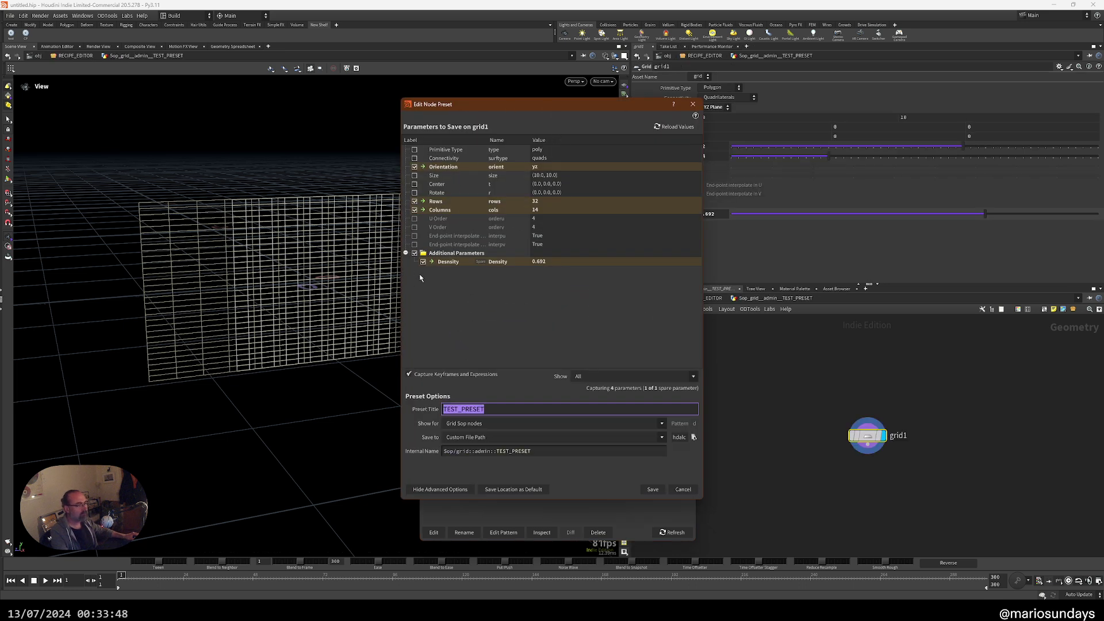
left_click(693, 104)
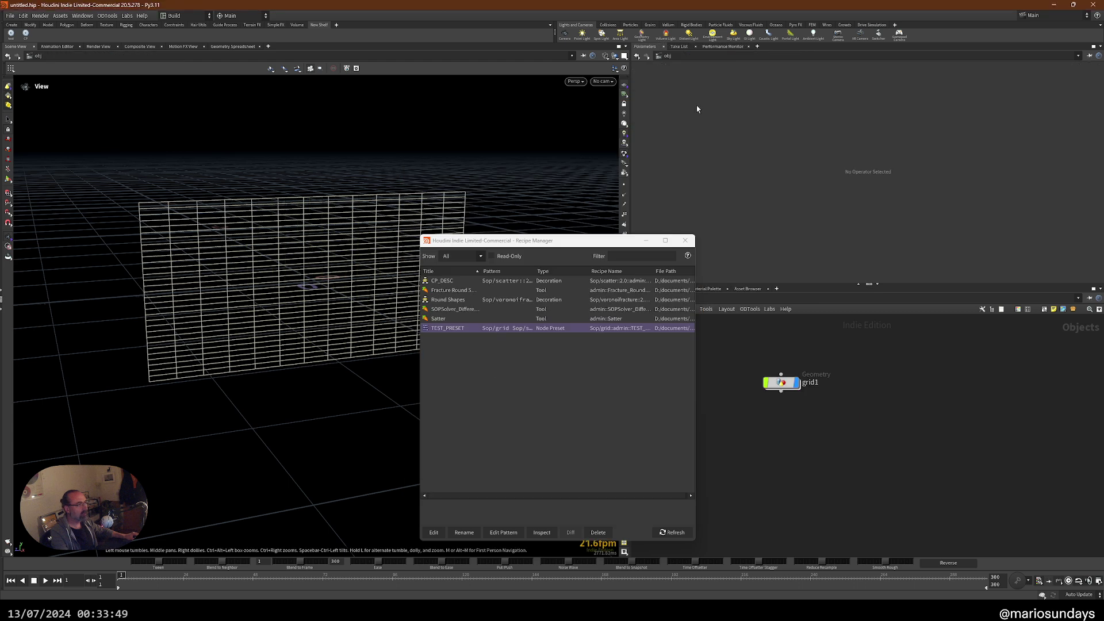
- Delete the TEST_PRESET recipe and go back inside the grid1 geometry object
double_click(454, 332)
right_click(454, 332)
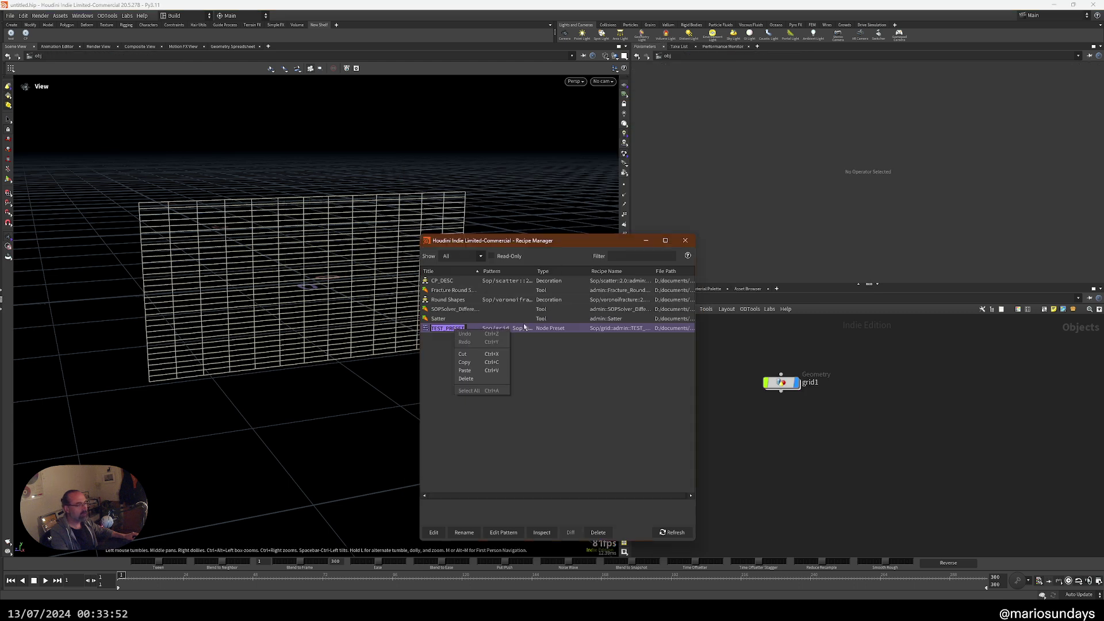
left_click(474, 379)
left_click(447, 361)
right_click(439, 331)
left_click(454, 375)
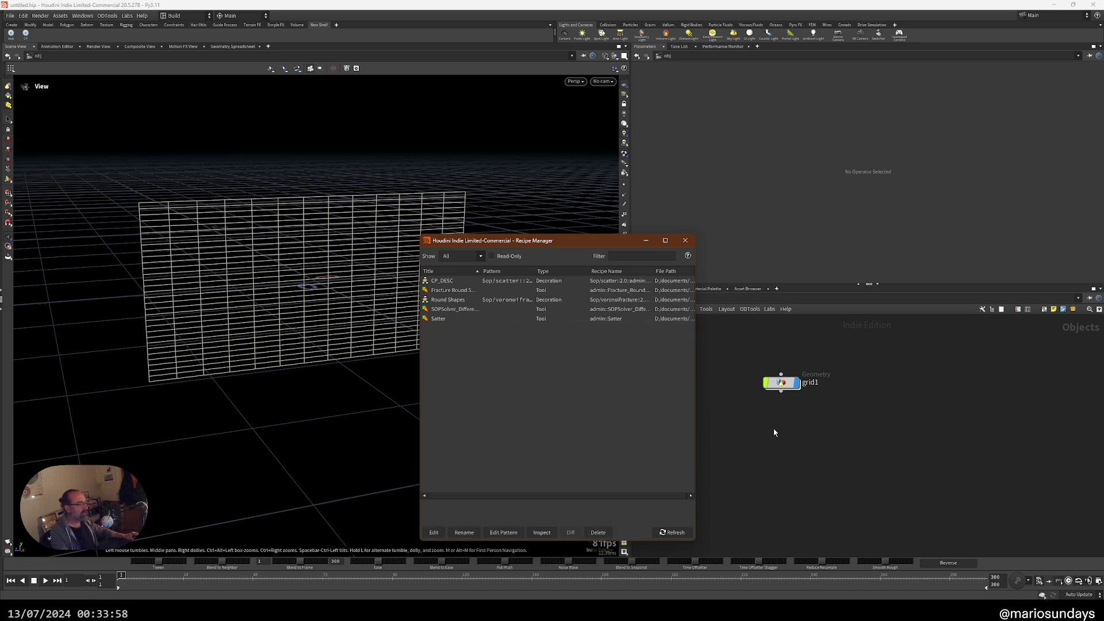
left_click(754, 414)
double_click(780, 382)
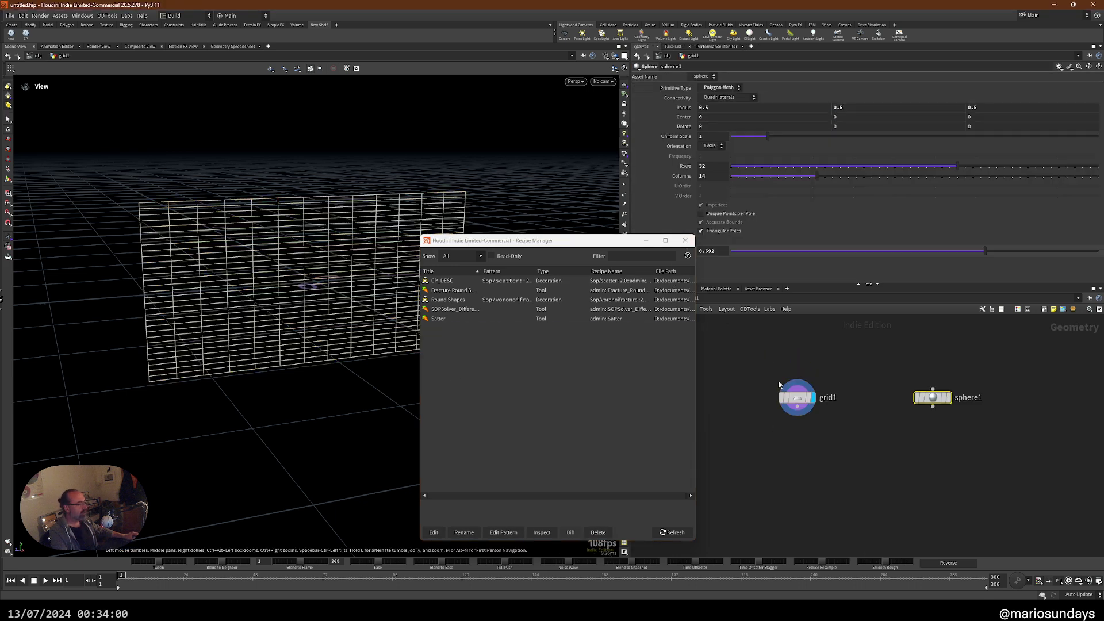
- Move the Recipe Manager window over the viewport and check the recipe commands available for grid1
left_click_drag(637, 241, 304, 234)
right_click(797, 405)
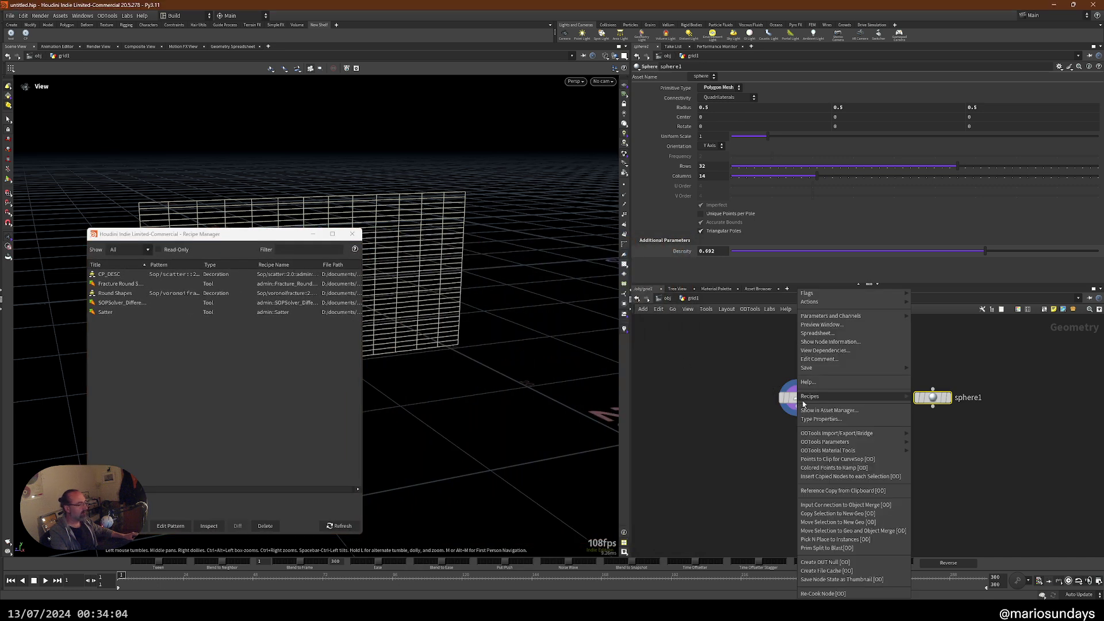
mouse_move(833, 398)
left_click(715, 372)
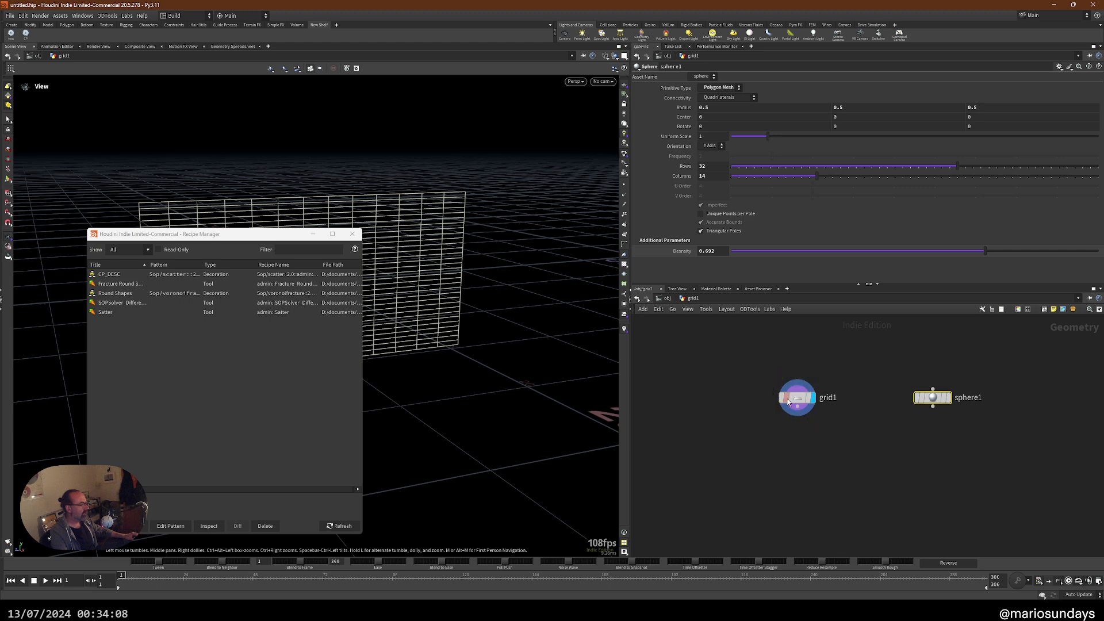
- Add a Copy to Points node fed by the output of grid1
left_click_drag(797, 407, 811, 469)
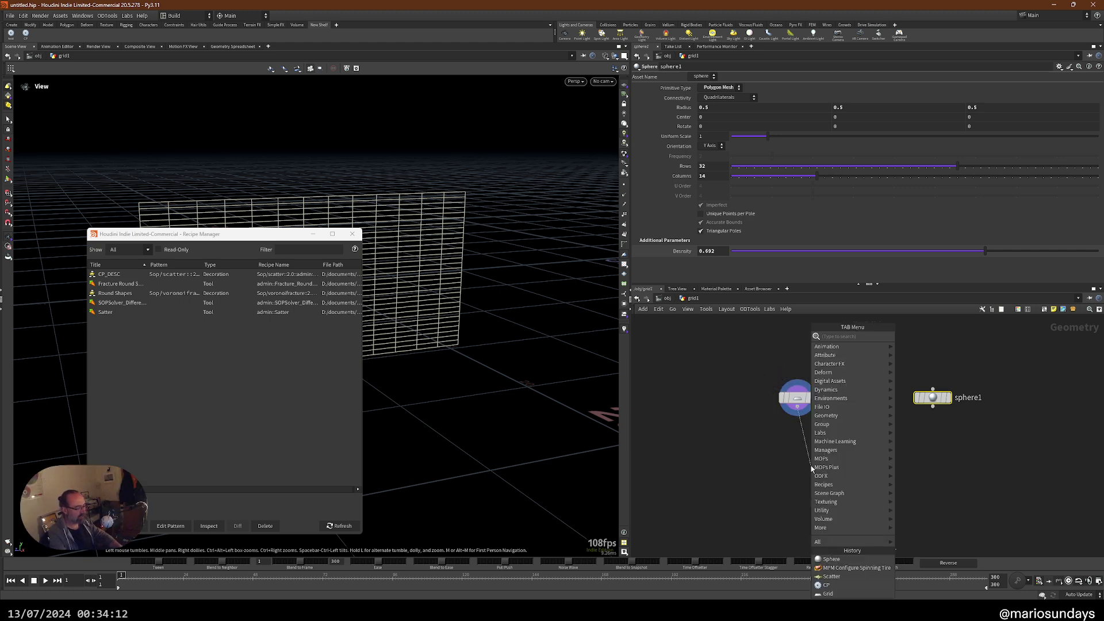
type("copy to")
key("Down")
key("Return")
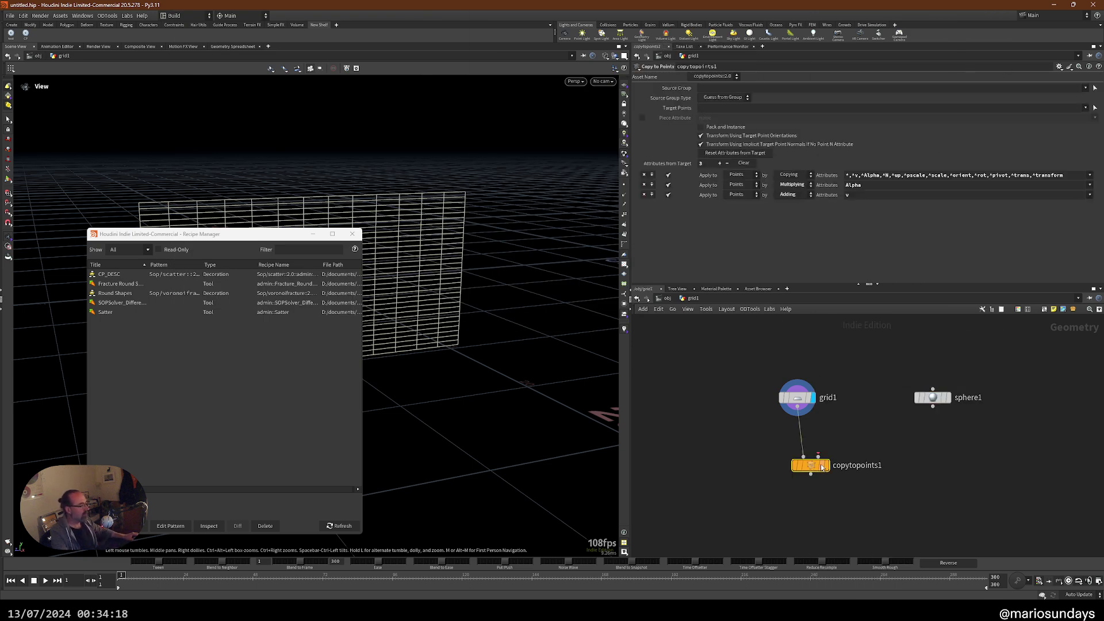
- Select grid1 and copytopoints1 together and examine the recipe saving options for the selection
left_click_drag(754, 376, 839, 510)
right_click(800, 405)
key("Escape")
right_click(799, 402)
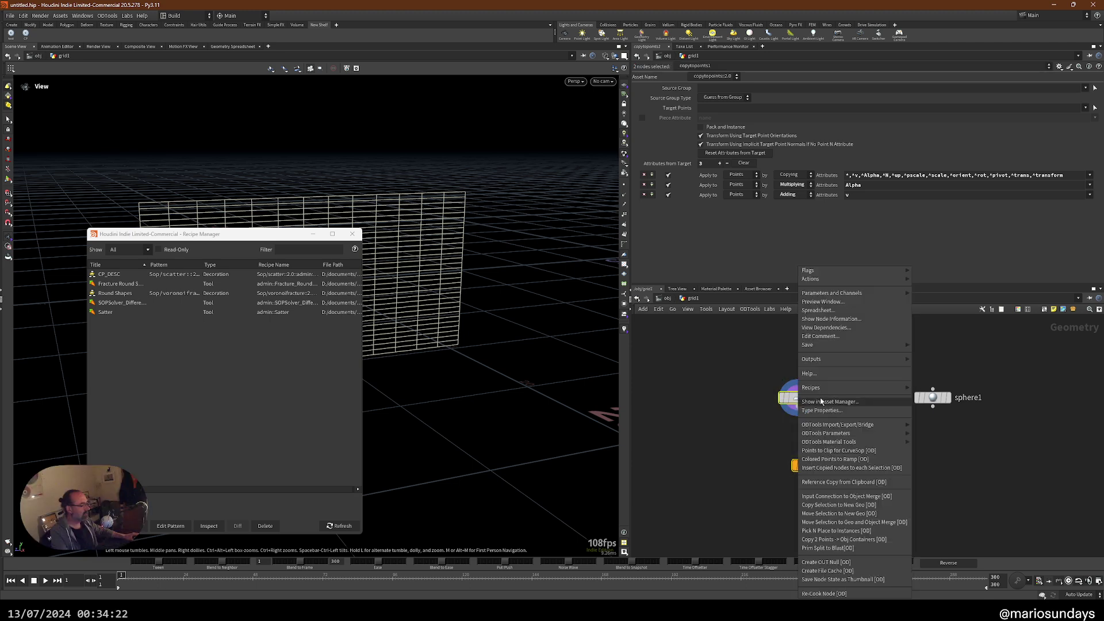
mouse_move(863, 388)
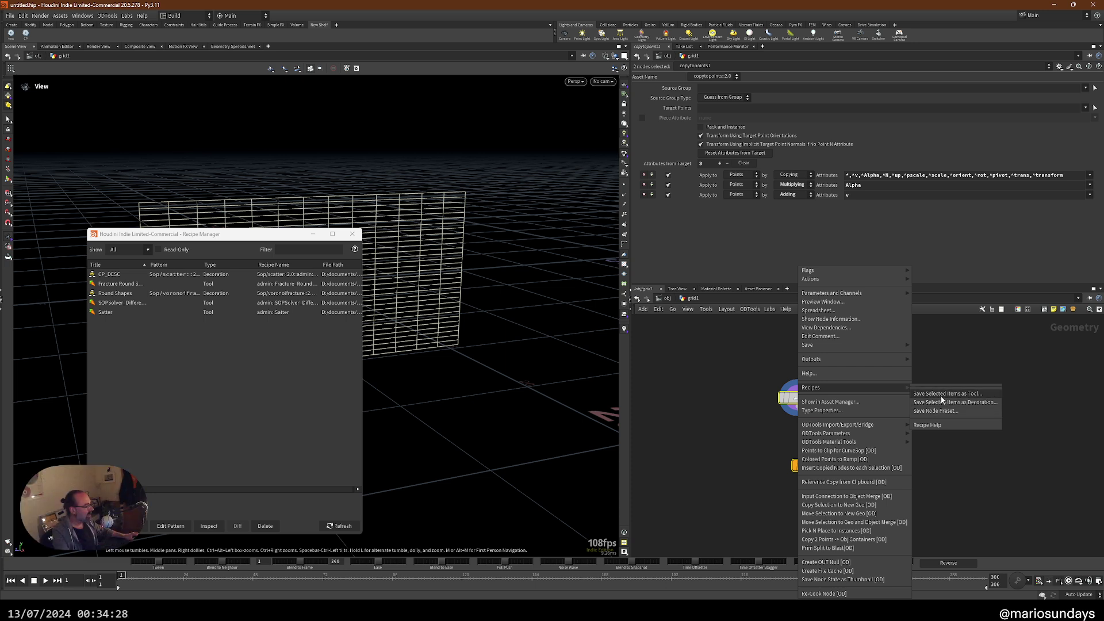
left_click(747, 406)
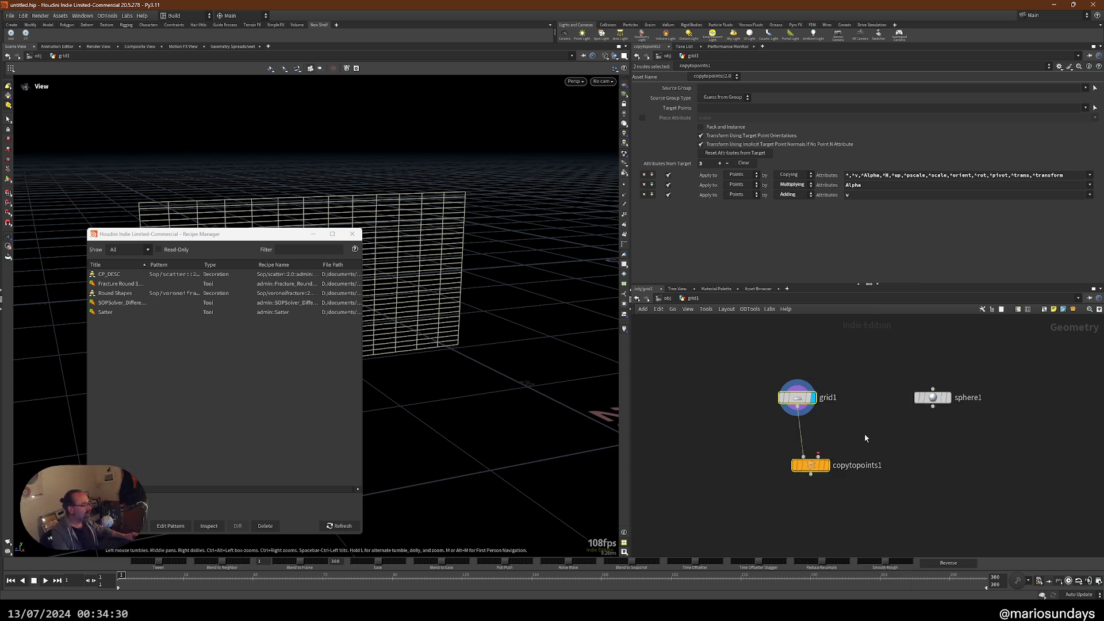
- Replace the existing sphere with a new default Sphere node placed beside grid1
left_click(933, 397)
key("Delete")
left_click_drag(798, 402, 756, 402)
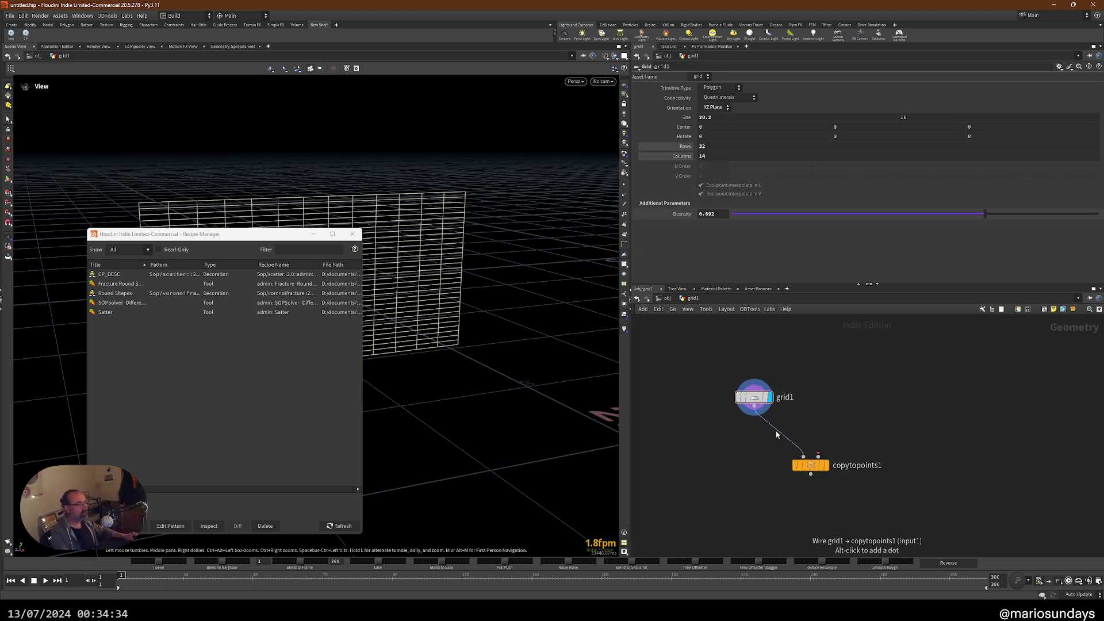
key("Tab")
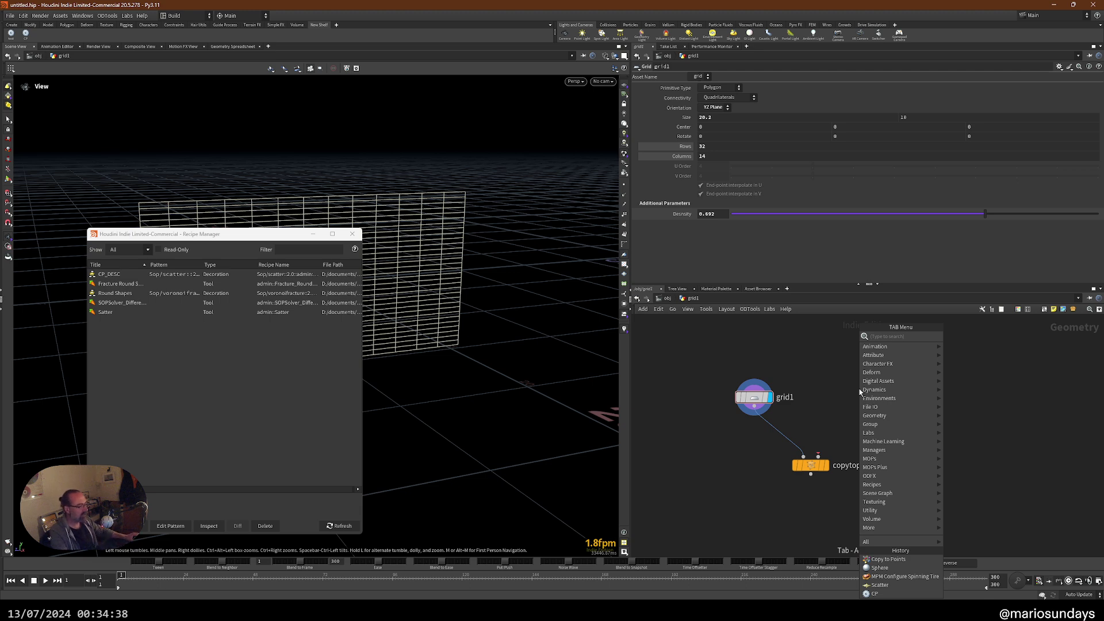
type("sphere")
key("Return")
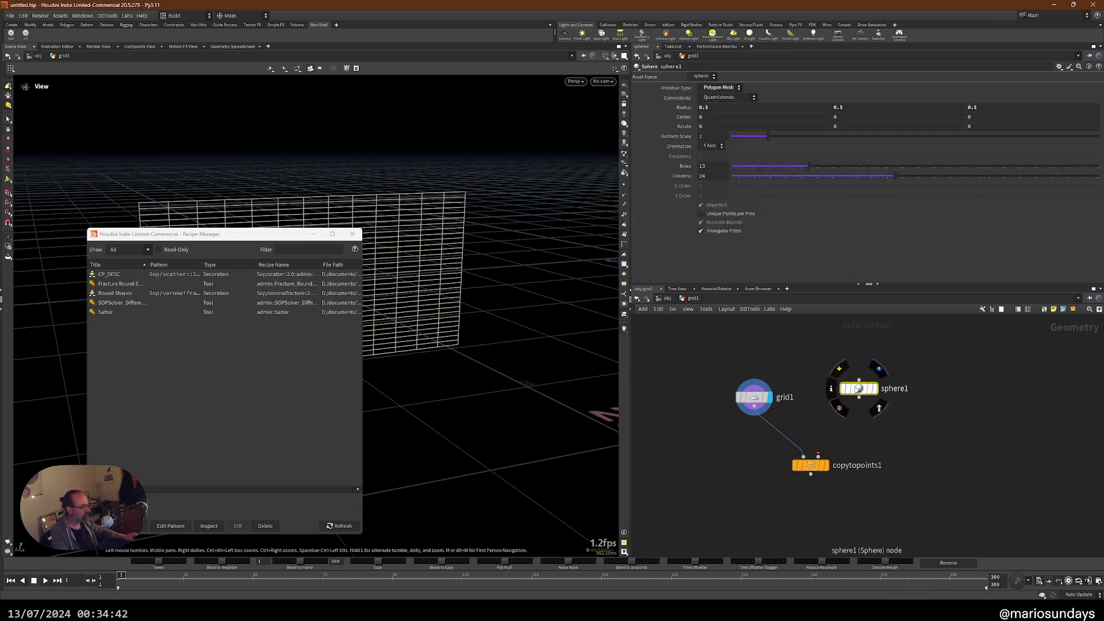
- Wire the sphere into the first and grid1 into the second Copy to Points input, then display the result and lay out the network
left_click_drag(853, 389, 818, 457)
left_click_drag(717, 396, 803, 456)
left_click(828, 470)
key("l")
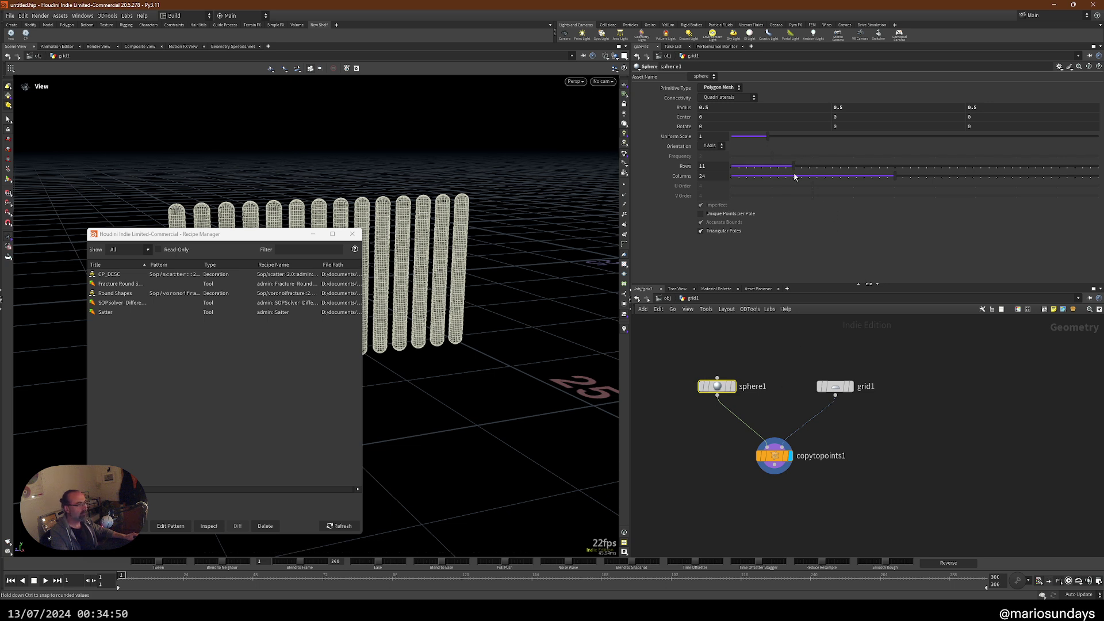
- Apply the legacy preset Regular Density to grid1, move the Recipe Manager aside, and shift grid1 slightly in the network
left_click(837, 387)
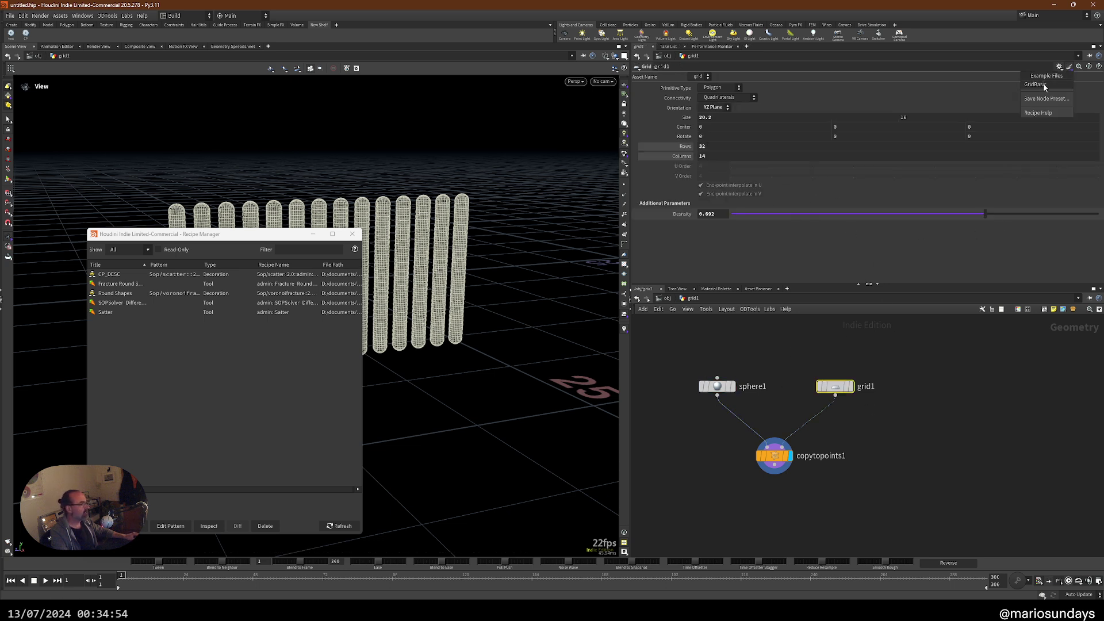
left_click(1060, 69)
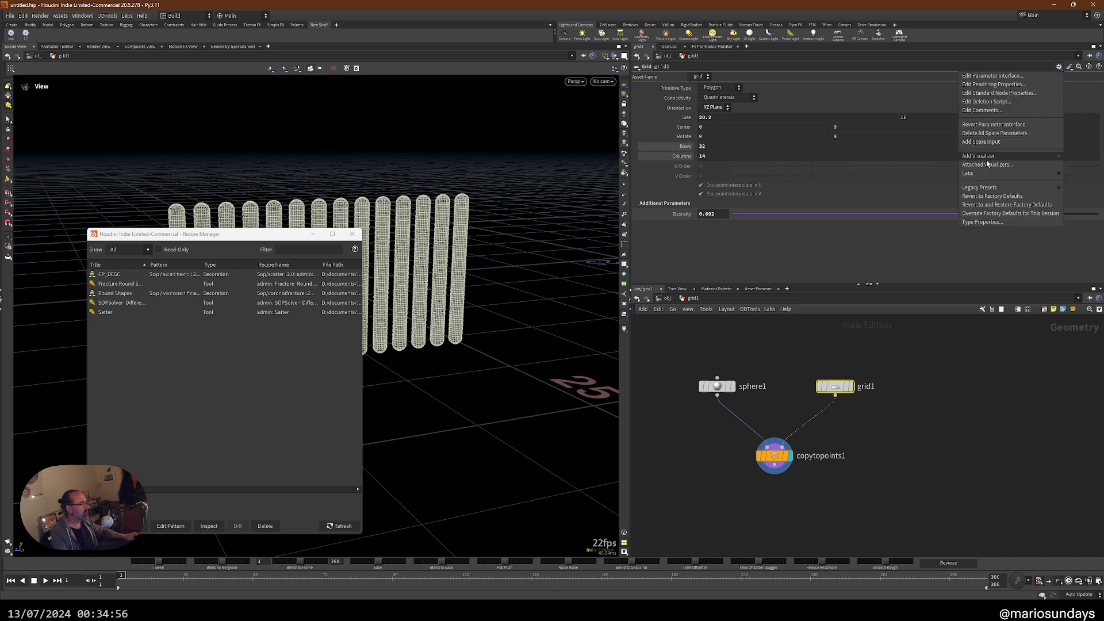
mouse_move(981, 191)
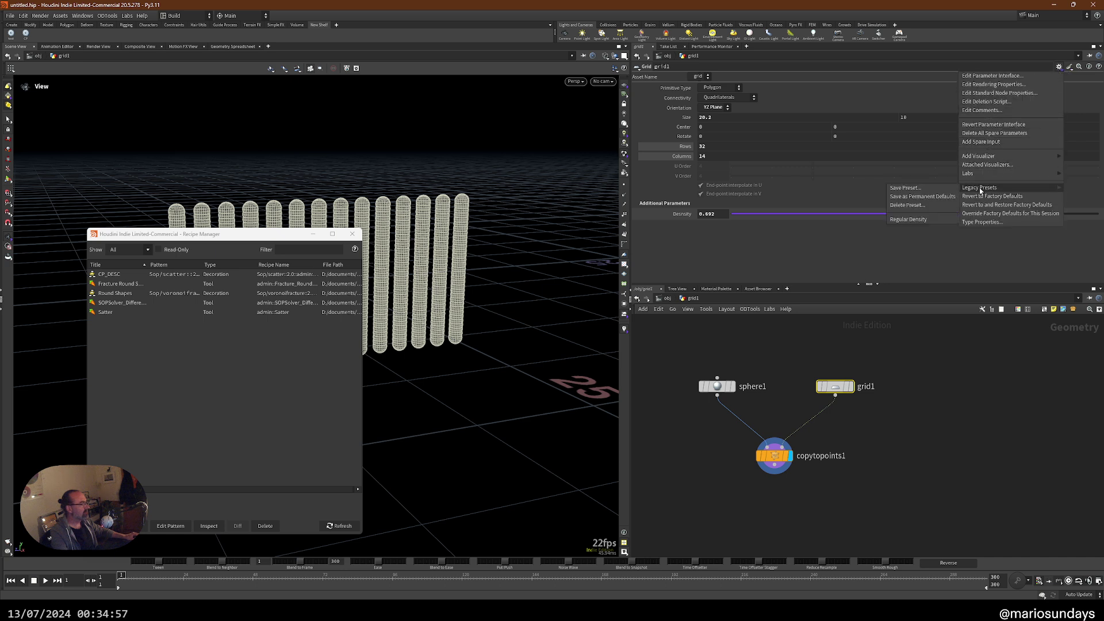
left_click(913, 220)
left_click_drag(264, 236, 139, 238)
left_click_drag(382, 305, 341, 286)
left_click_drag(829, 387, 832, 386)
left_click_drag(544, 288, 544, 276)
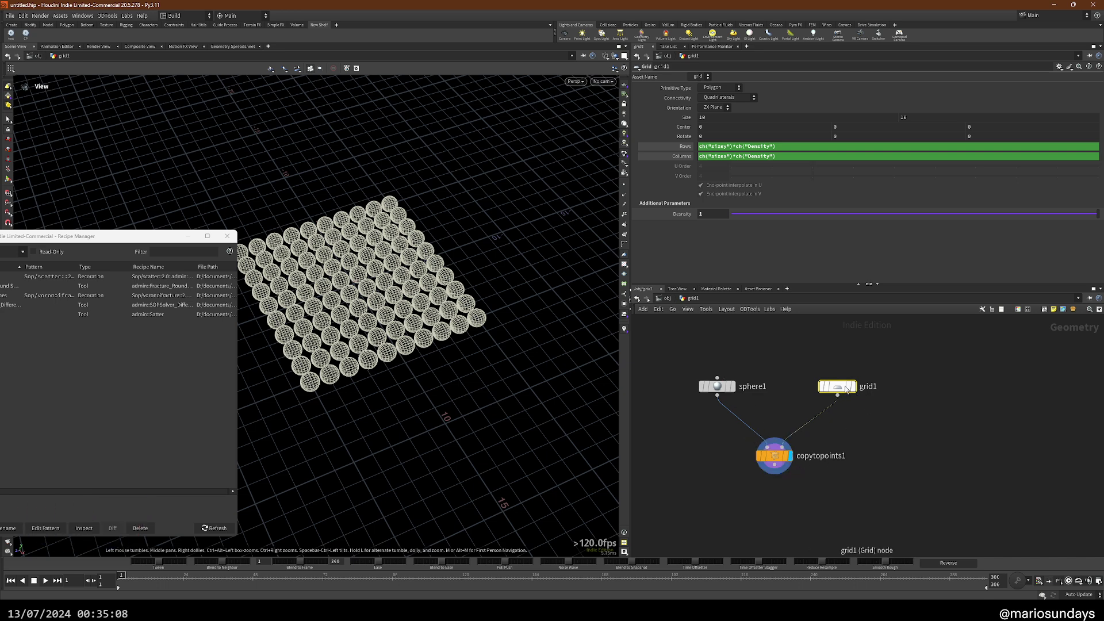
left_click_drag(837, 386, 826, 386)
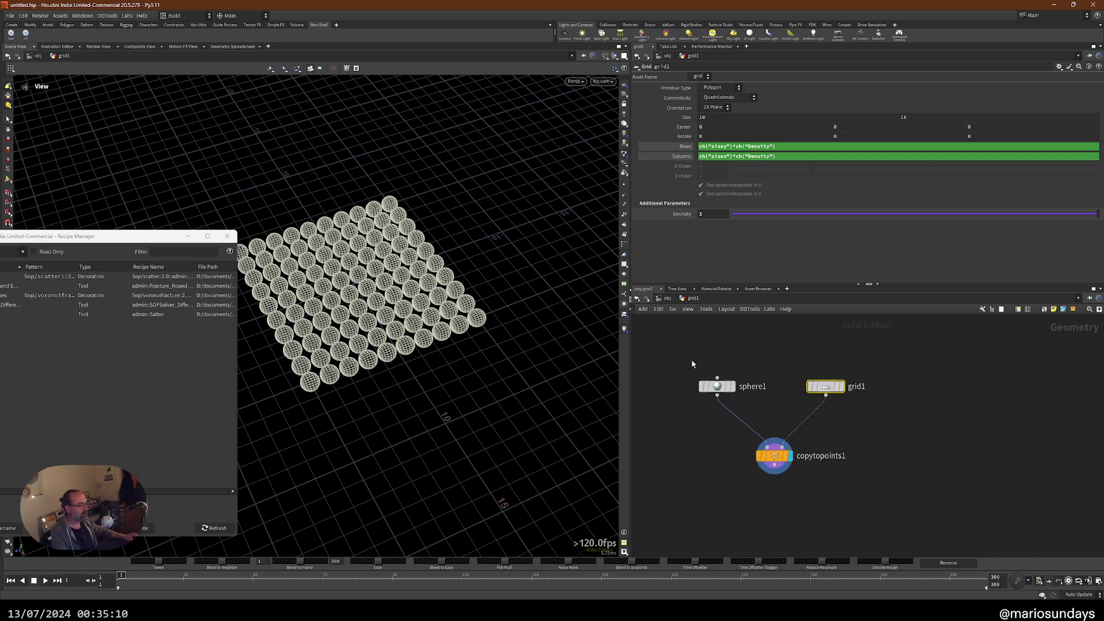
- Start saving the sphere, grid and Copy to Points nodes as a tool recipe titled TEST_TOOL
left_click_drag(689, 356, 847, 490)
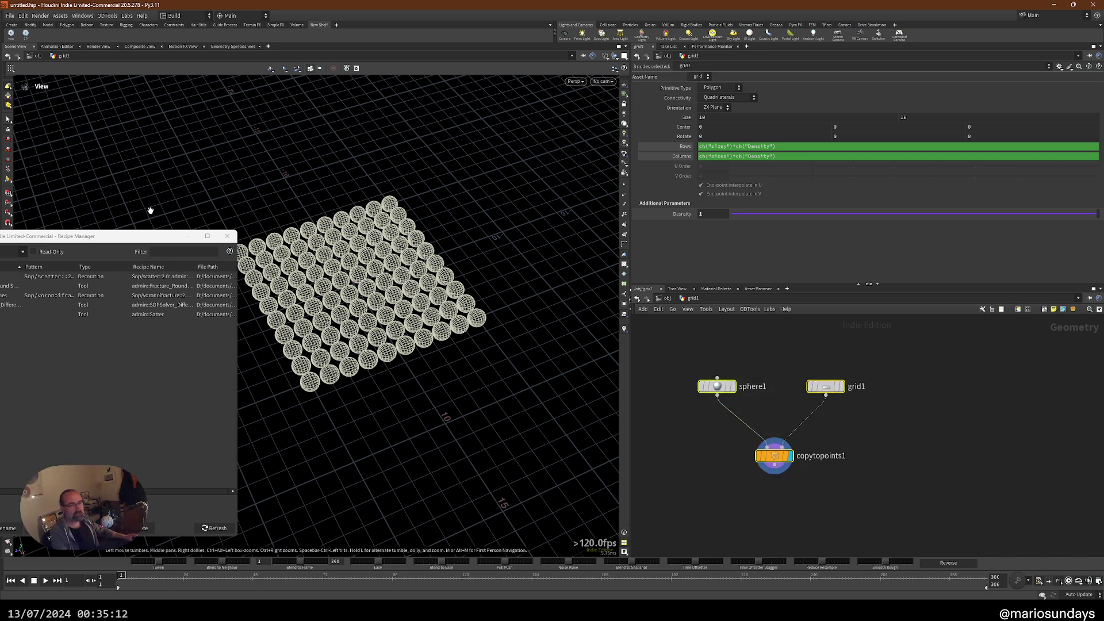
right_click(776, 456)
mouse_move(796, 399)
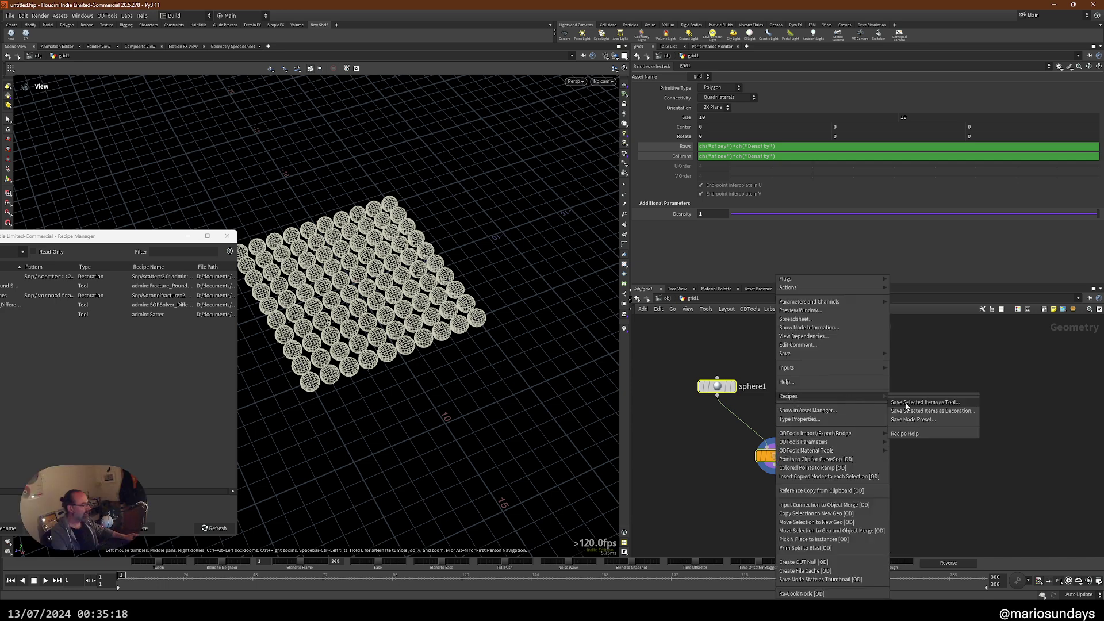
left_click(927, 402)
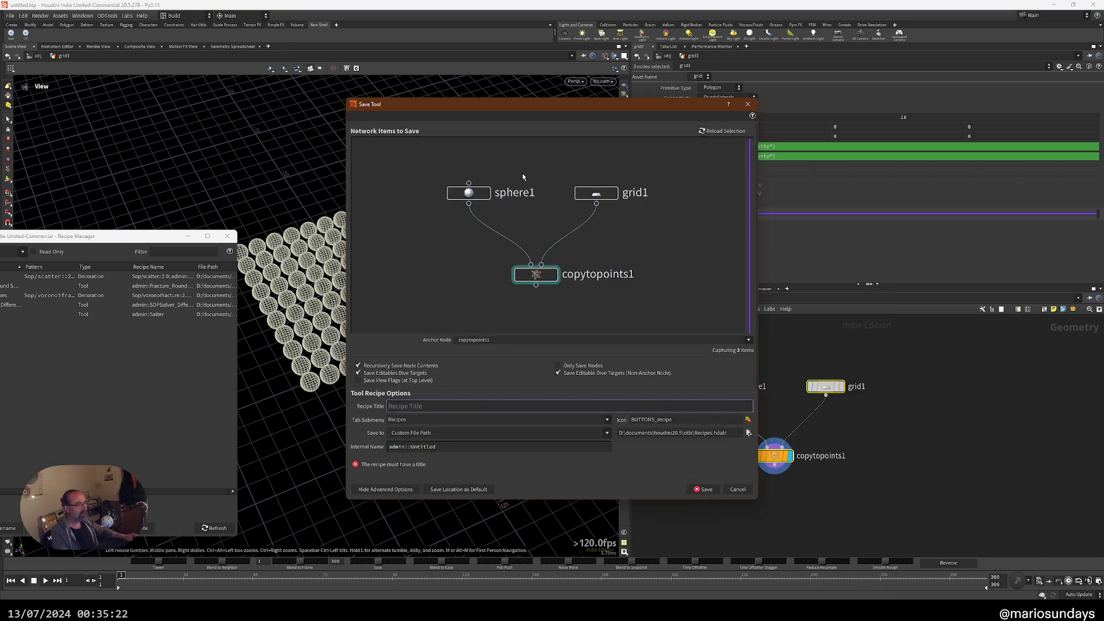
left_click_drag(591, 114, 537, 114)
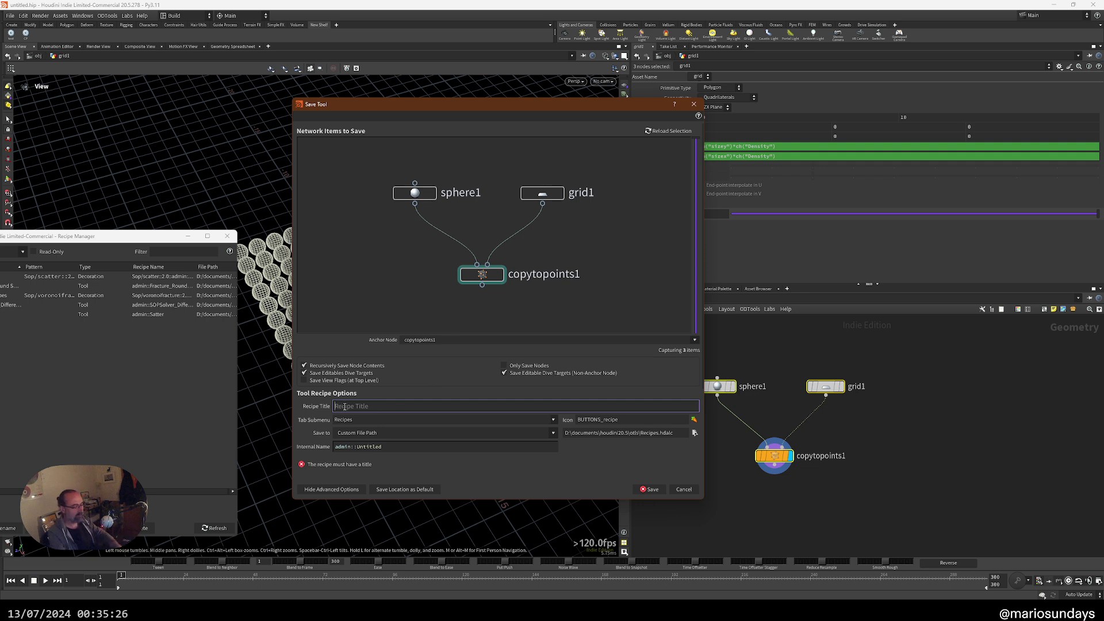
type("TEST")
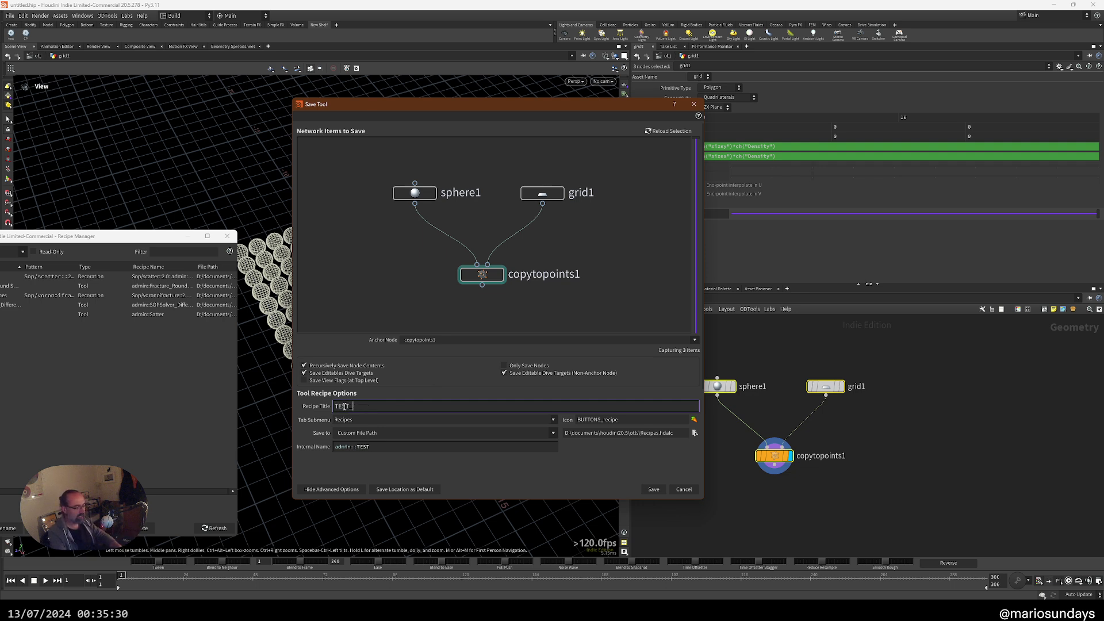
key("BackSpace")
key("BackSpace")
type("TOOL")
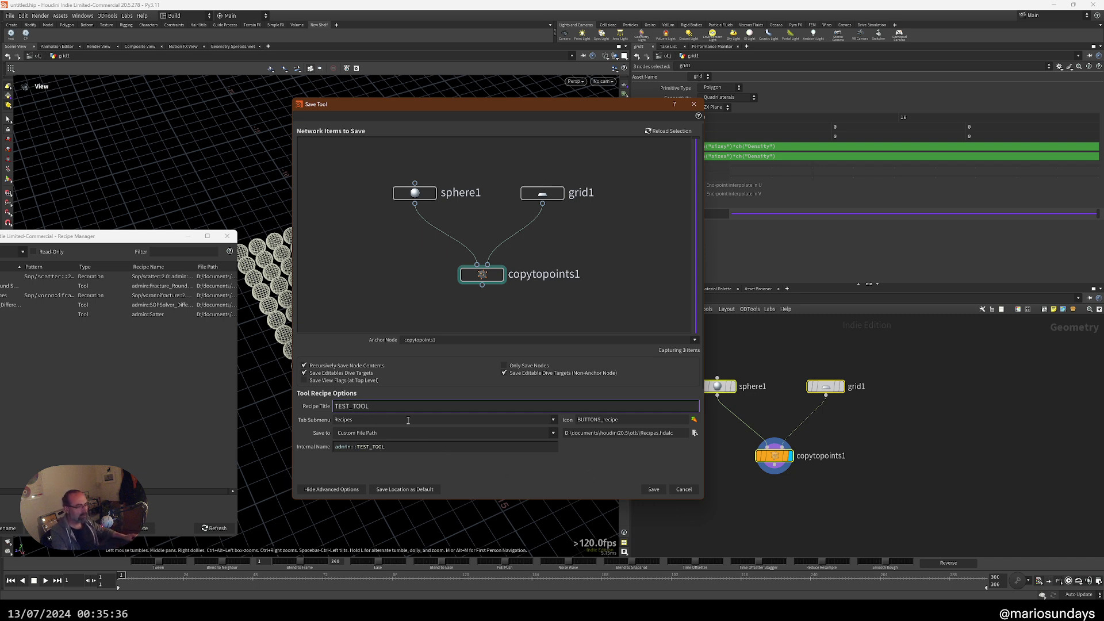
- Review the tab submenu choices for the tool recipe against the network's node menu, and cancel saving the tool
left_click(556, 421)
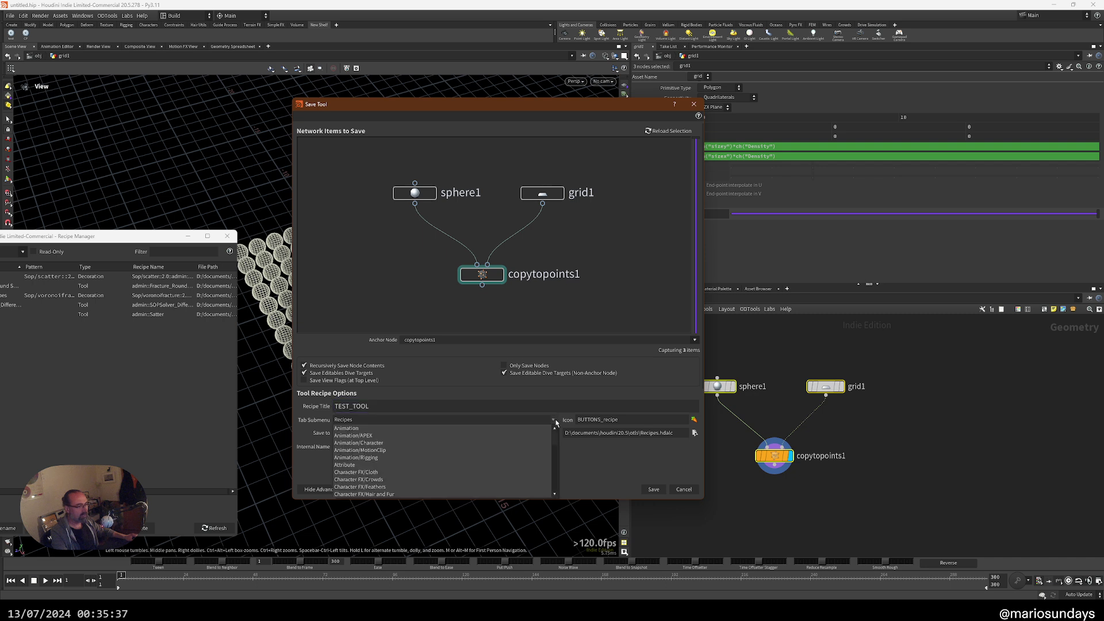
left_click(327, 426)
left_click(880, 433)
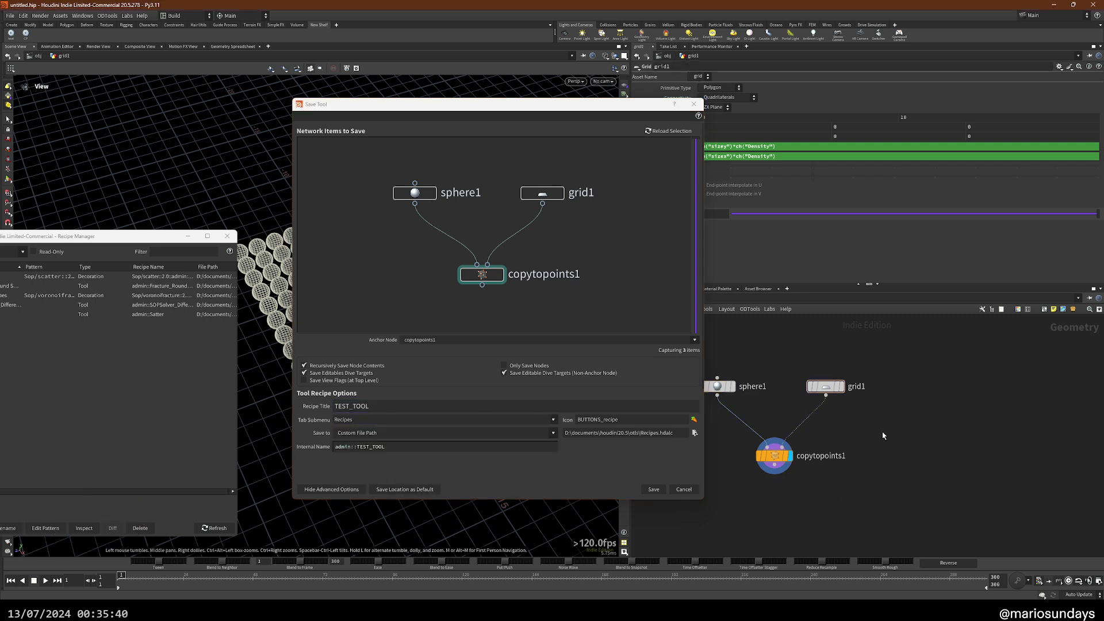
key("Tab")
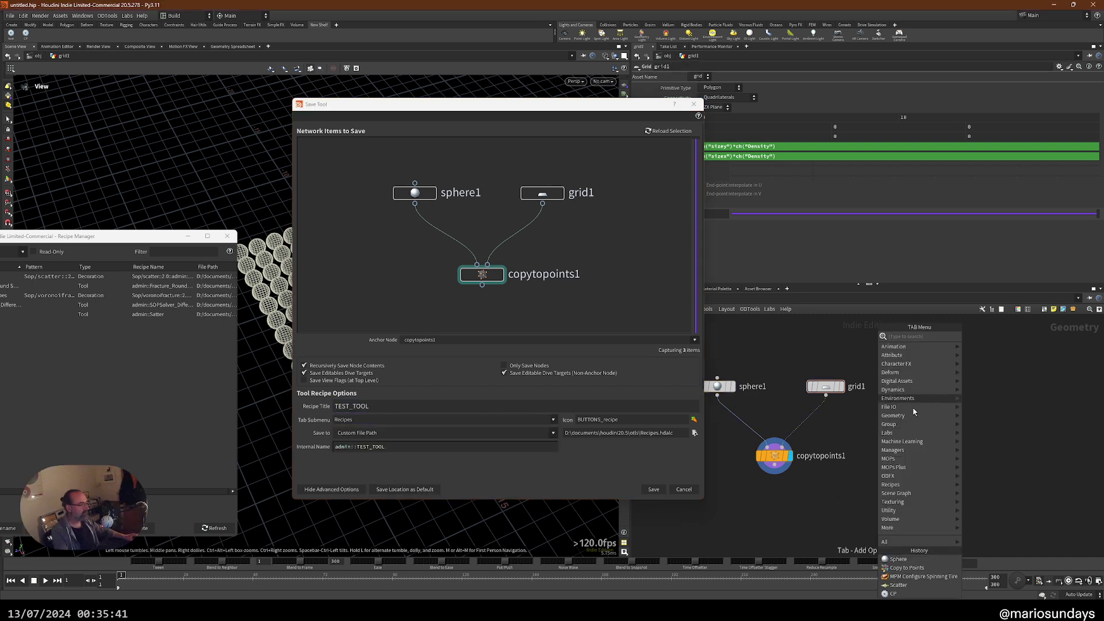
left_click(836, 445)
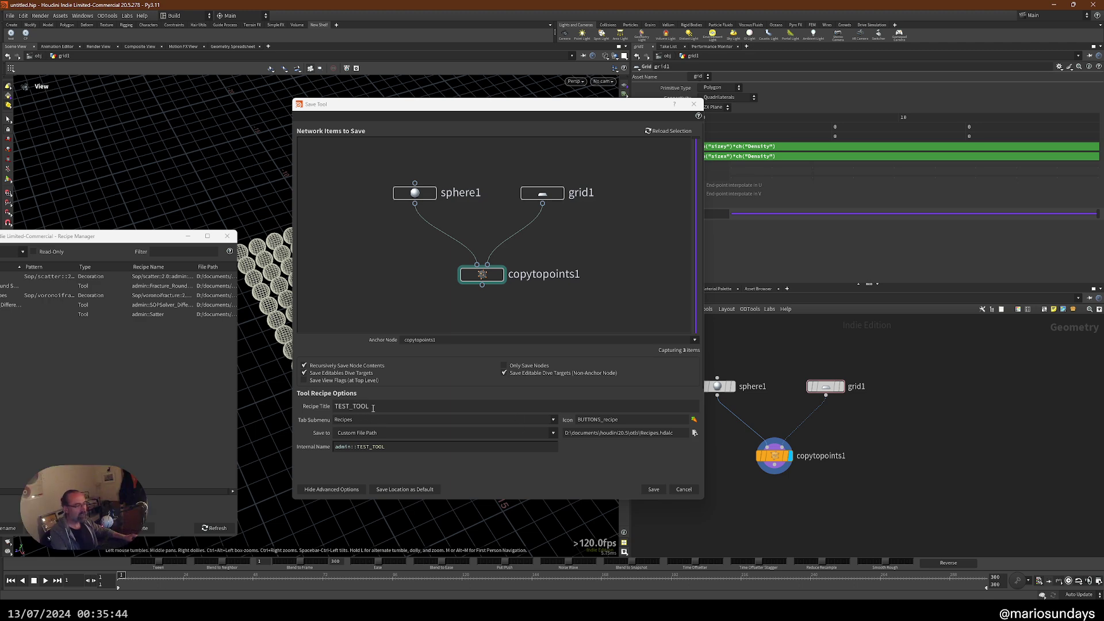
left_click(684, 489)
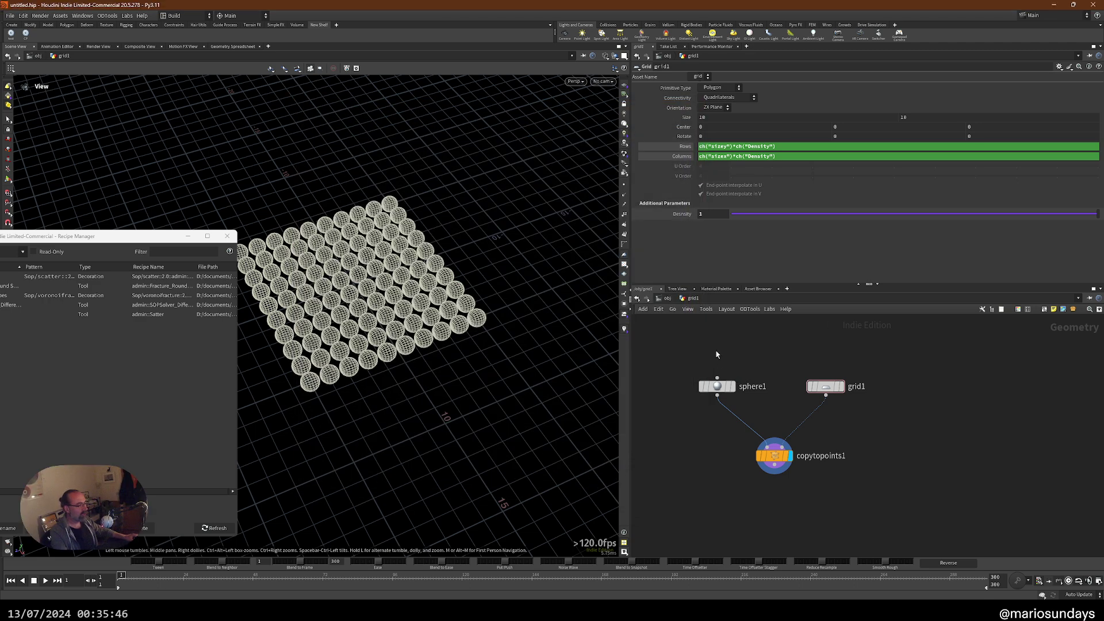
- Select the sphere, grid and Copy to Points nodes and start creating a shelf tool from them on the New Shelf
left_click_drag(166, 238, 278, 270)
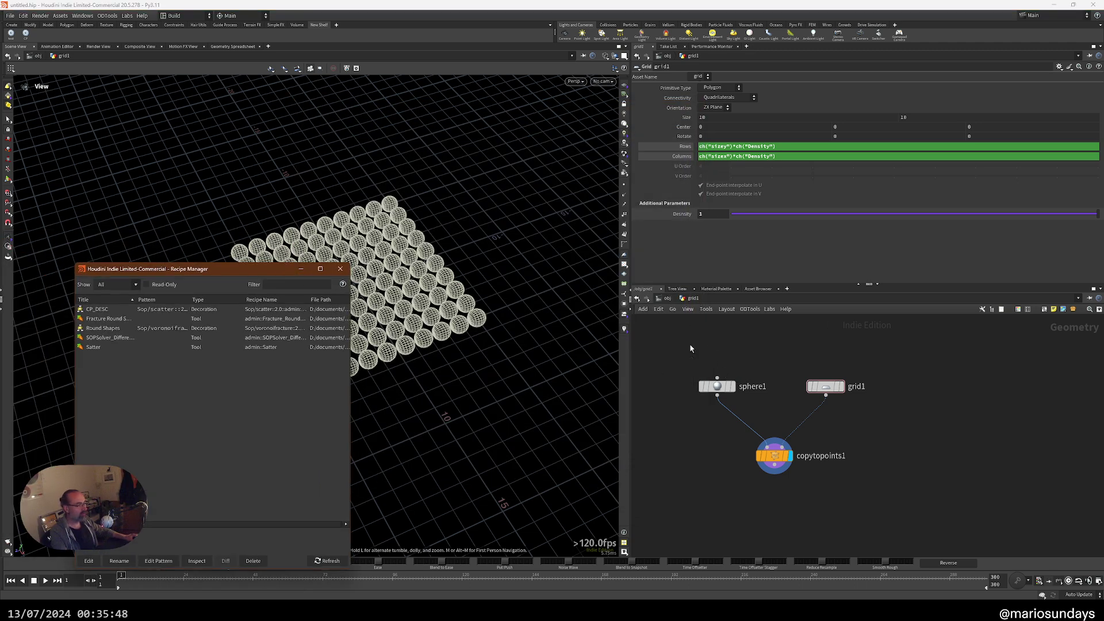
left_click_drag(681, 341, 851, 478)
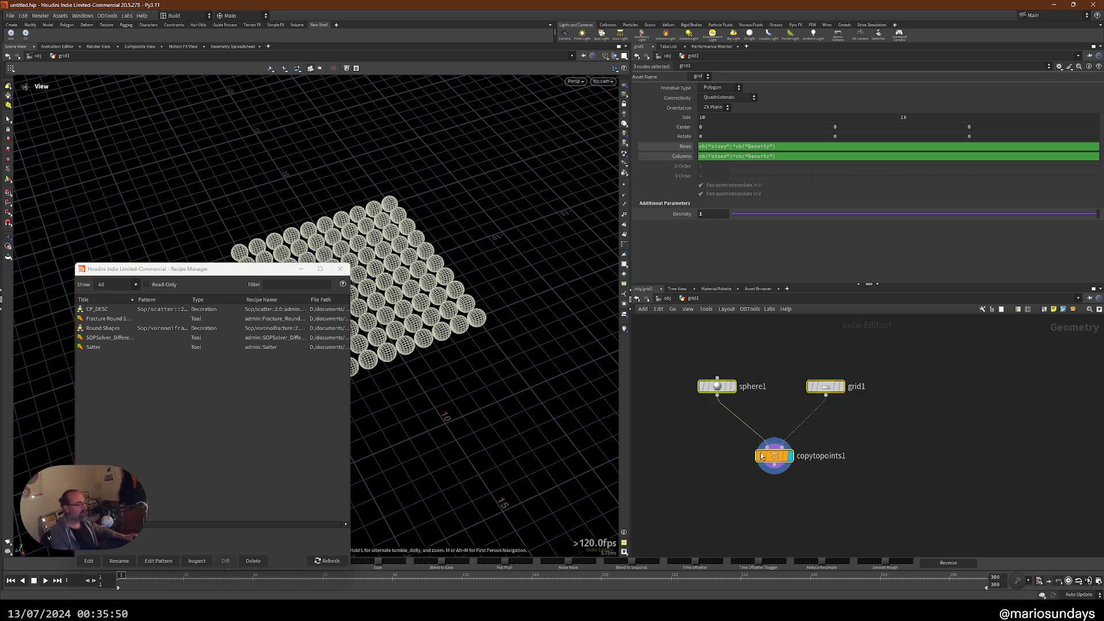
mouse_move(775, 458)
left_click_drag(777, 460, 86, 38)
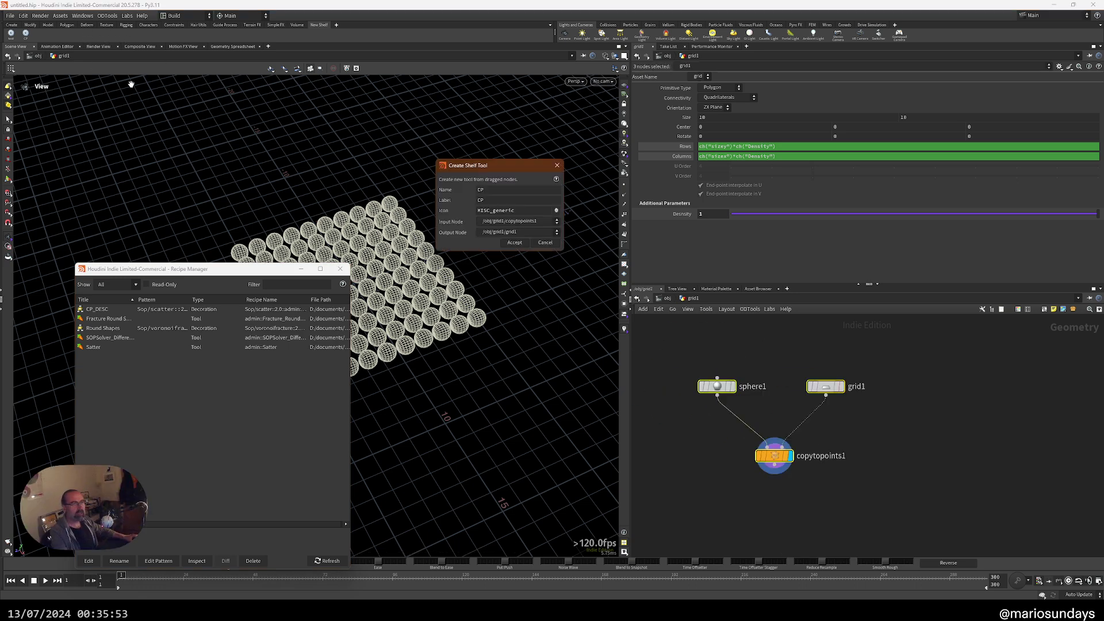
- Set the shelf tool's name and label to CP_TEST, create it, and run it to insert a second copy of the network
left_click(499, 190)
type("_")
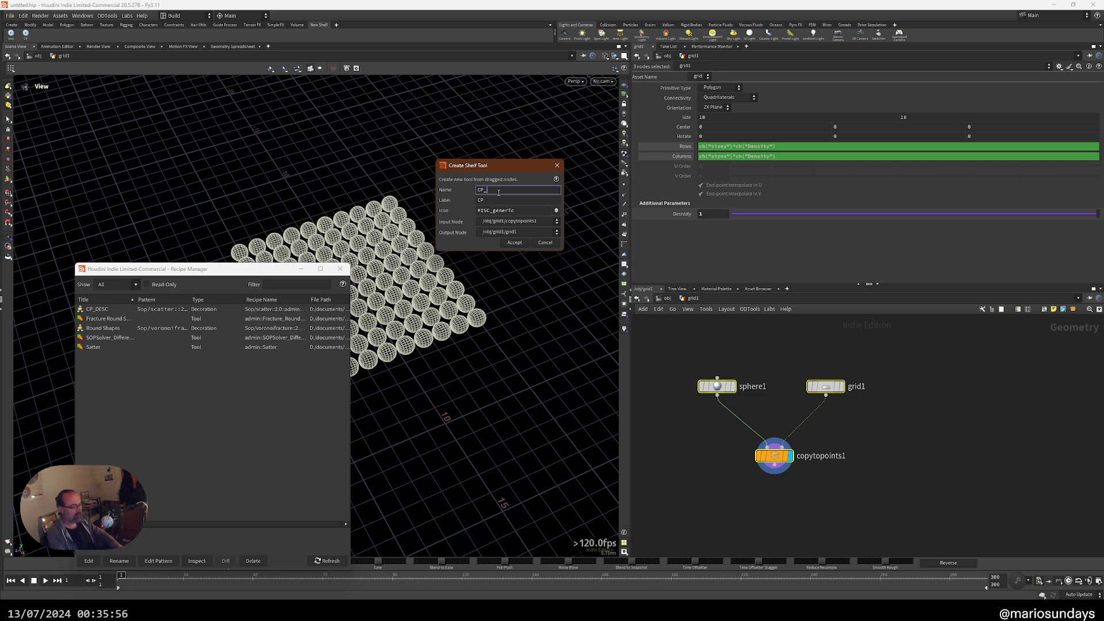
type("TEST")
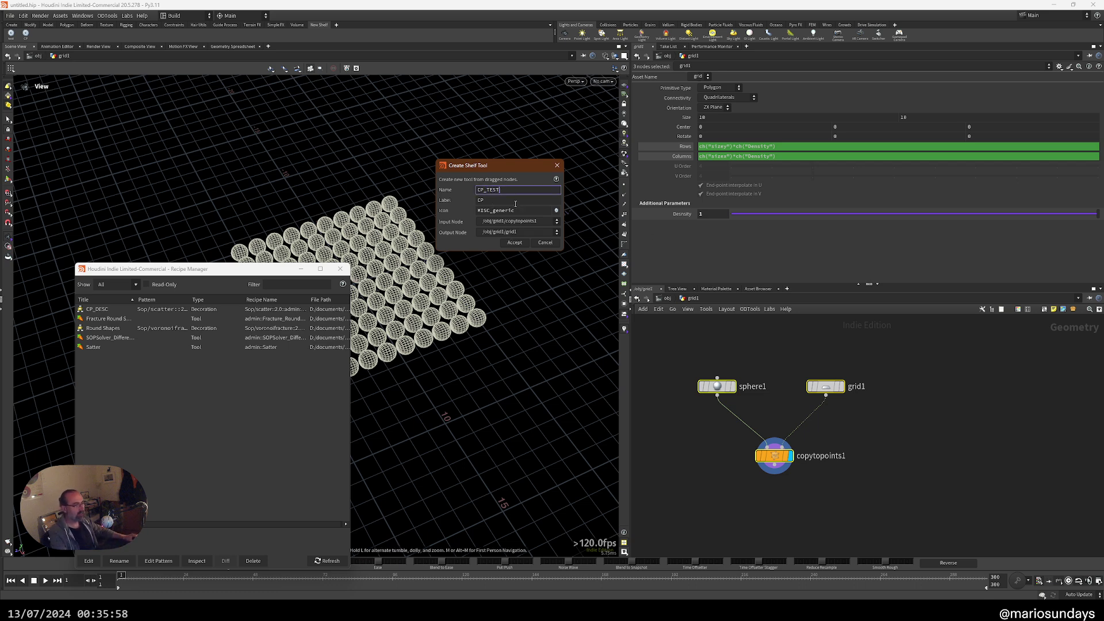
left_click(514, 199)
type("_TEST")
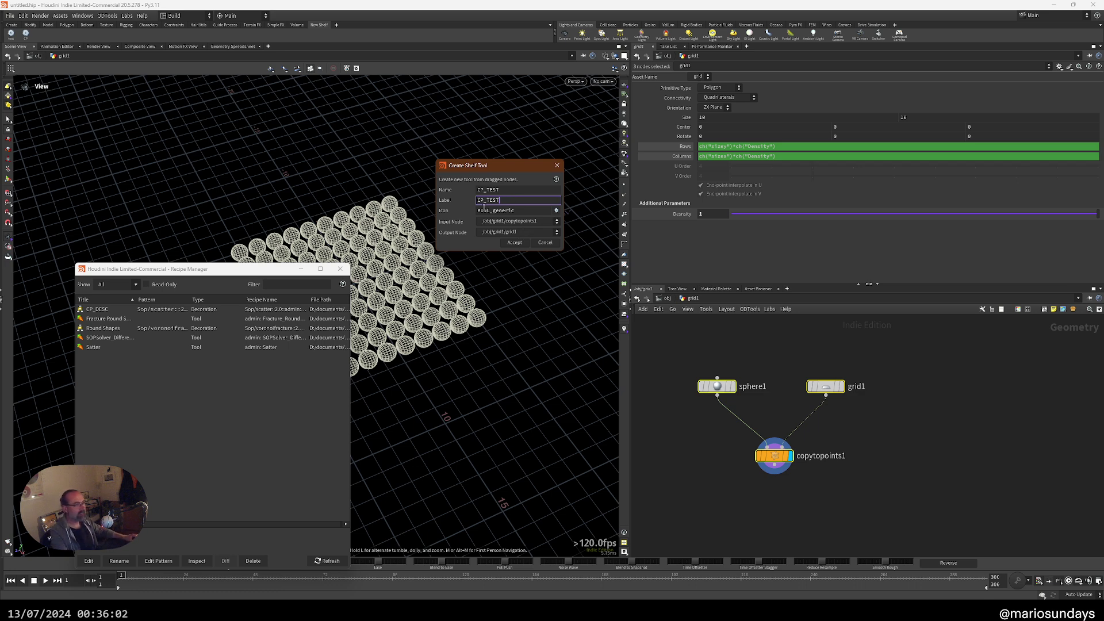
left_click(513, 243)
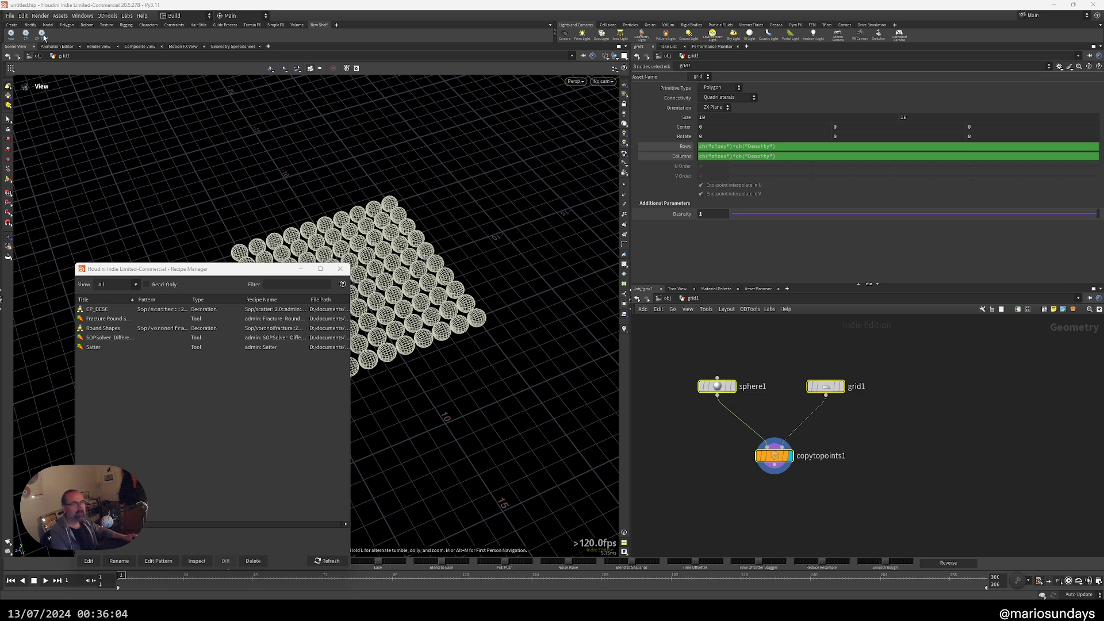
left_click(42, 34)
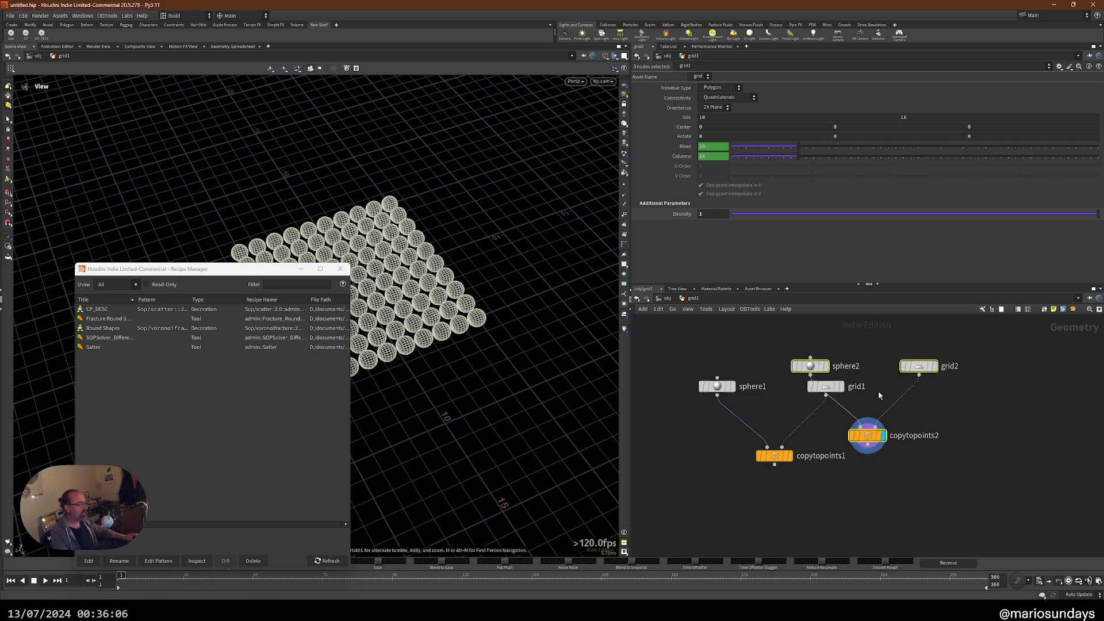
- Move the second sphere, grid and Copy to Points network aside and delete its three nodes
left_click_drag(867, 436, 938, 455)
left_click_drag(875, 342, 1029, 500)
key("Delete")
- Insert the CP shelf tool's node network beside the original sphere, grid and Copy to Points setup
key("Tab")
mouse_move(920, 519)
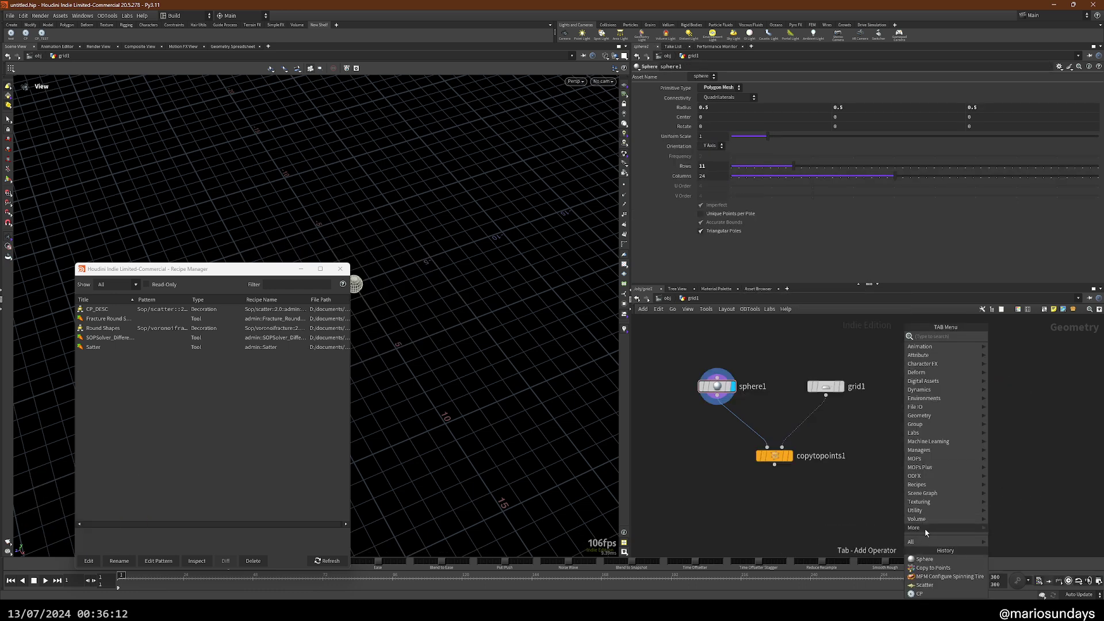
left_click(1001, 528)
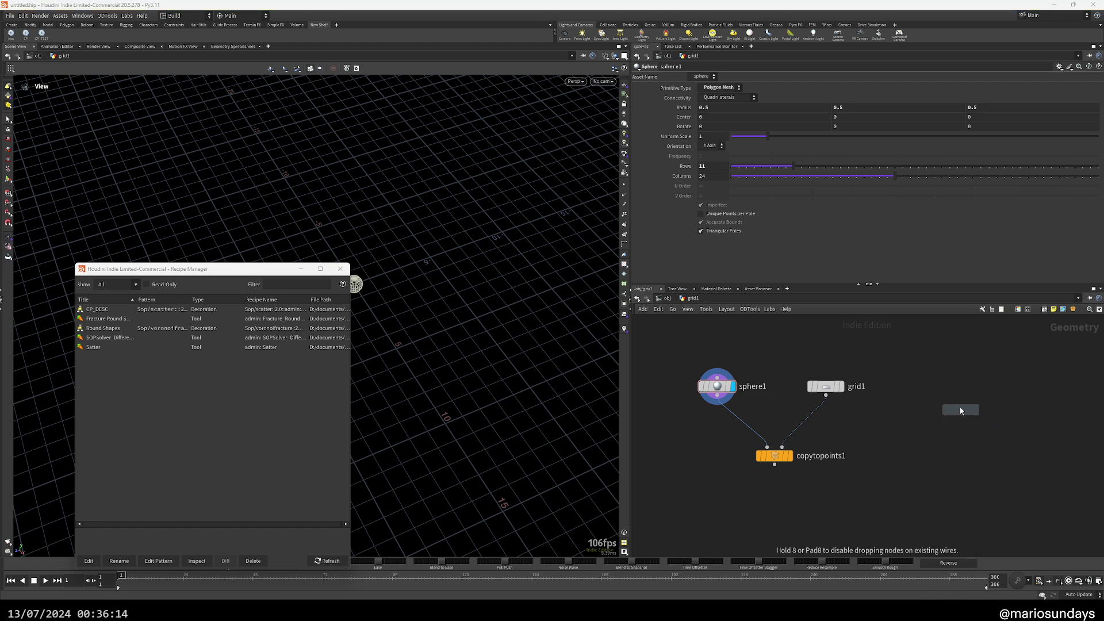
left_click(943, 399)
- Insert the CP_TEST shelf tool's network beside the existing nodes and frame the whole network
key("Tab")
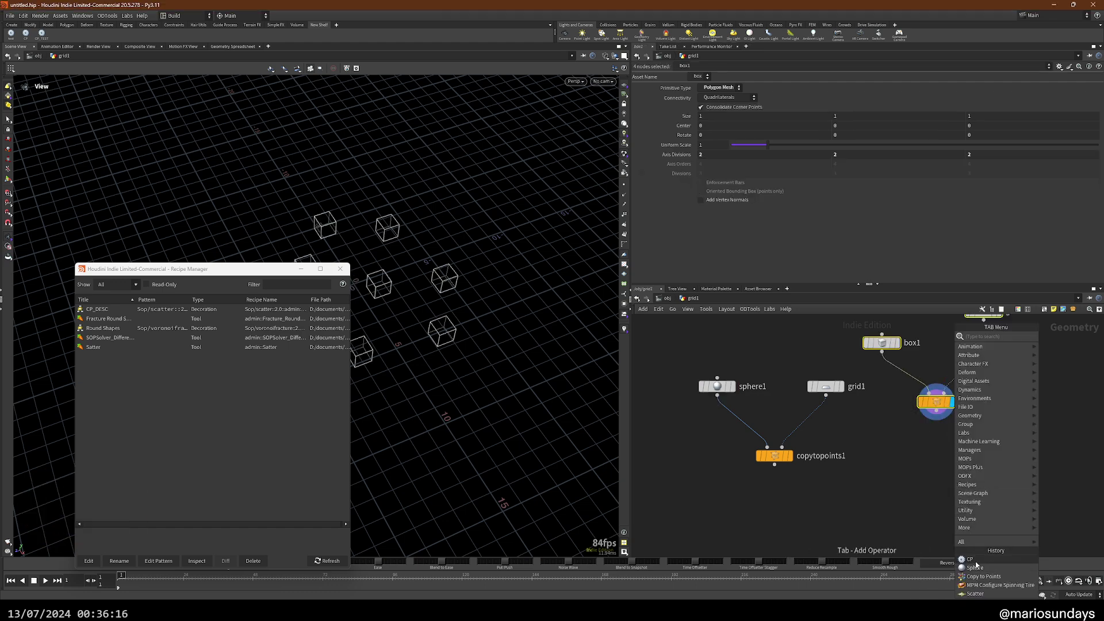
mouse_move(976, 529)
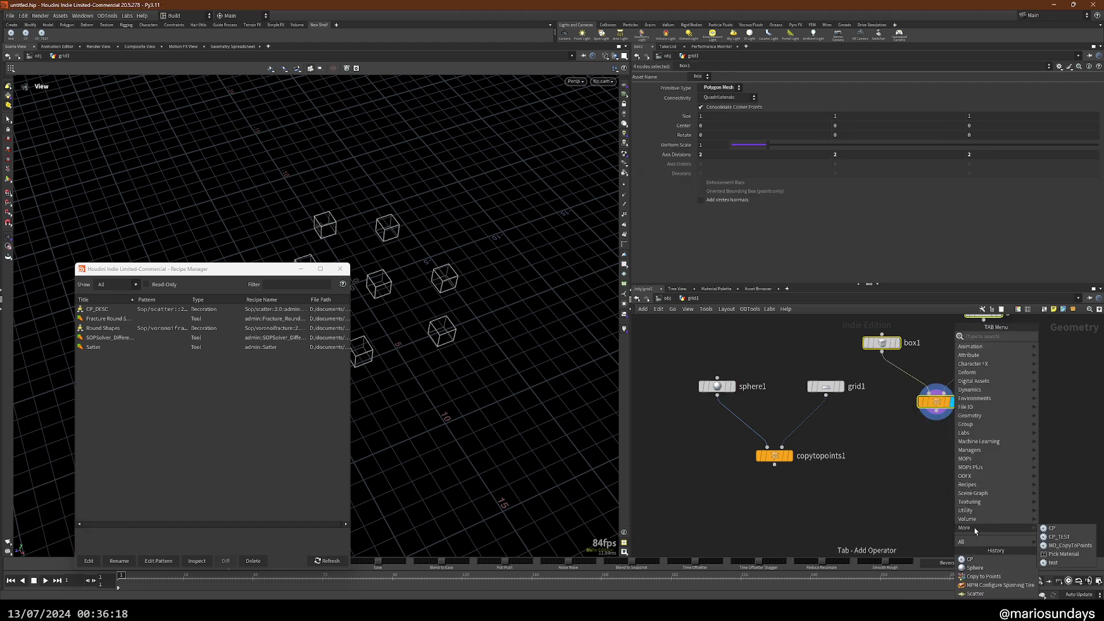
left_click(1057, 536)
left_click(919, 499)
key("h")
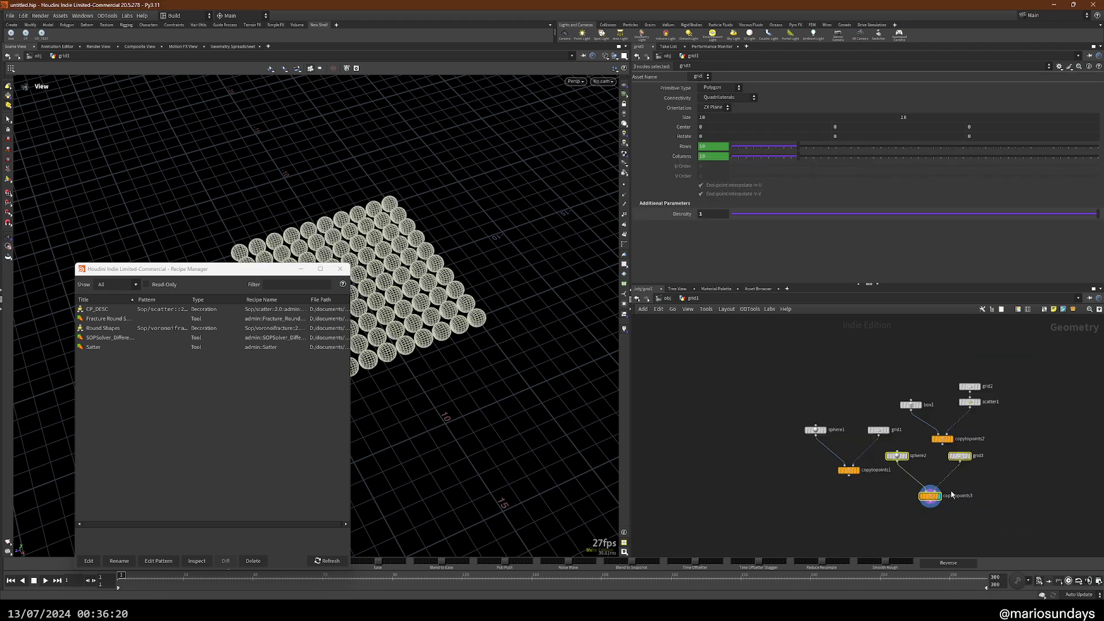
left_click(726, 309)
left_click(758, 343)
left_click_drag(703, 326, 1051, 524)
key("Delete")
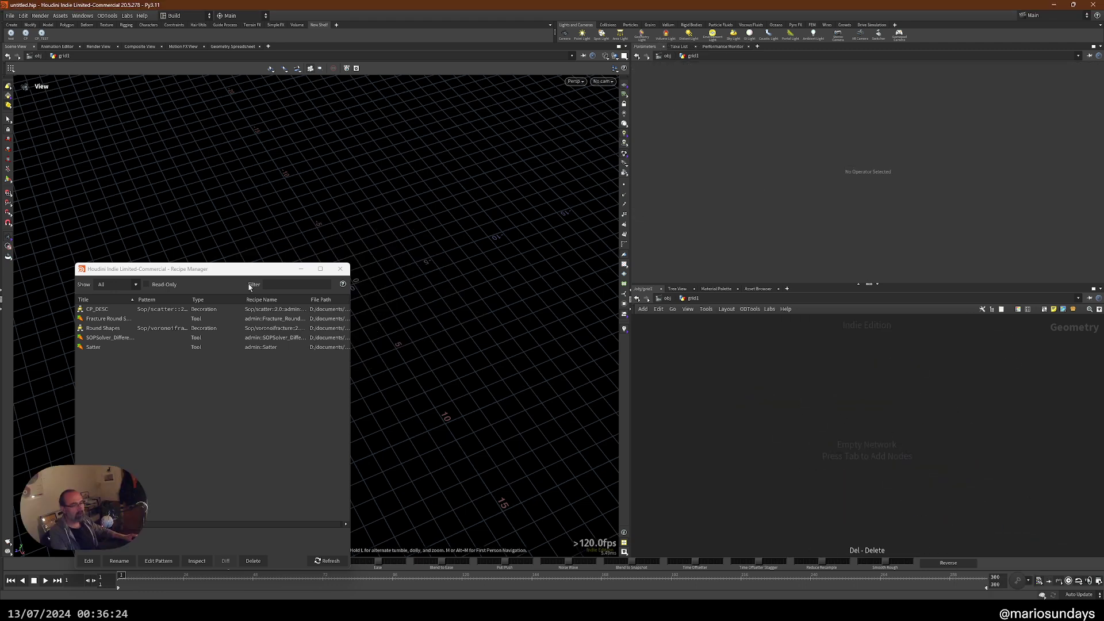
key("ctrl+z")
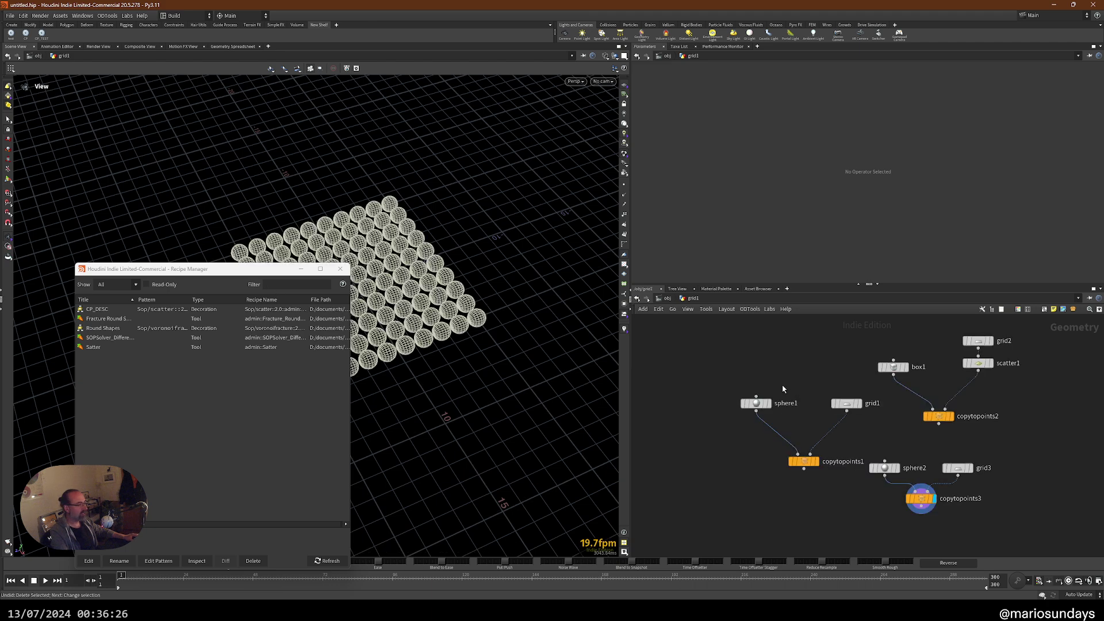
- Delete the networks inserted by the CP and CP_TEST tools, keeping the original sphere, grid and Copy to Points nodes
left_click_drag(861, 339, 870, 531)
key("Delete")
key("Delete")
- Select the three original nodes and start saving them as a tool recipe titled TEST_TOOL
left_click_drag(704, 374, 845, 477)
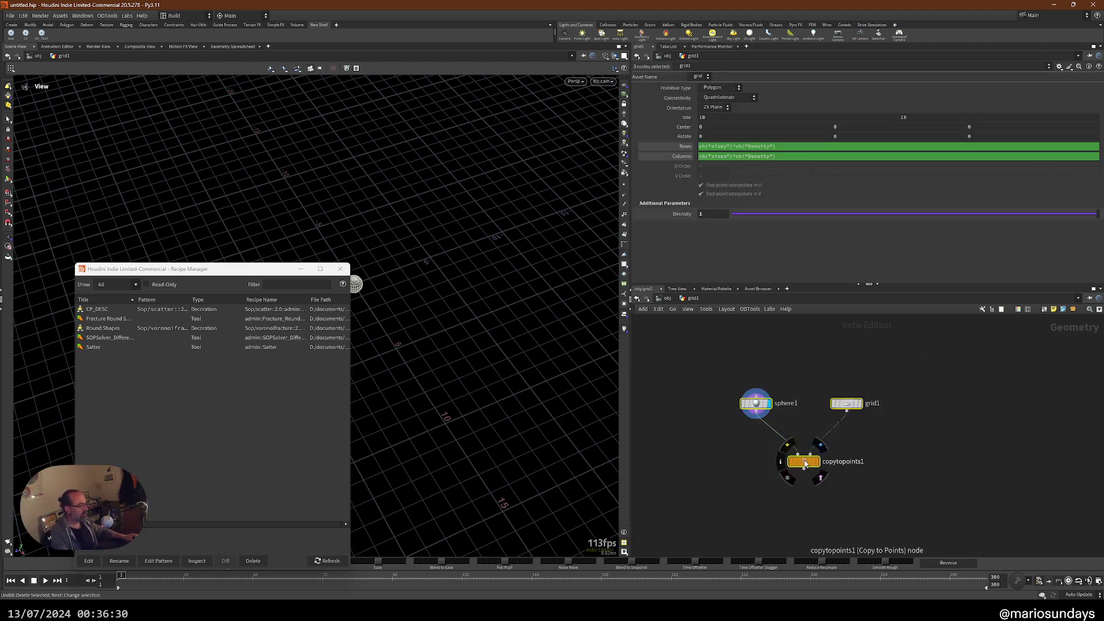
right_click(805, 463)
mouse_move(821, 397)
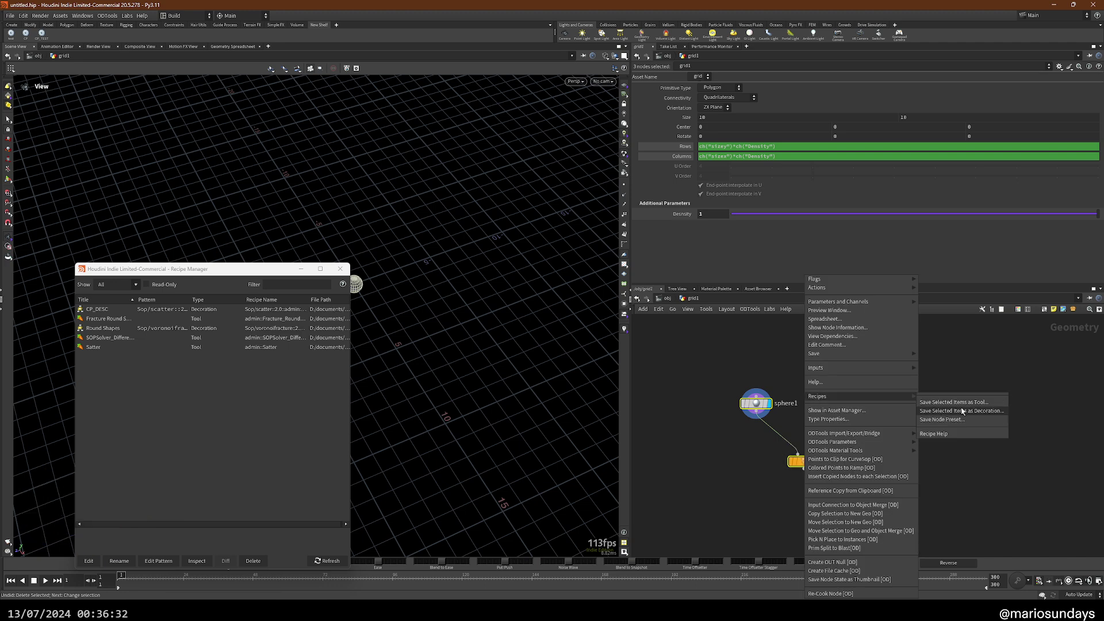
left_click(958, 403)
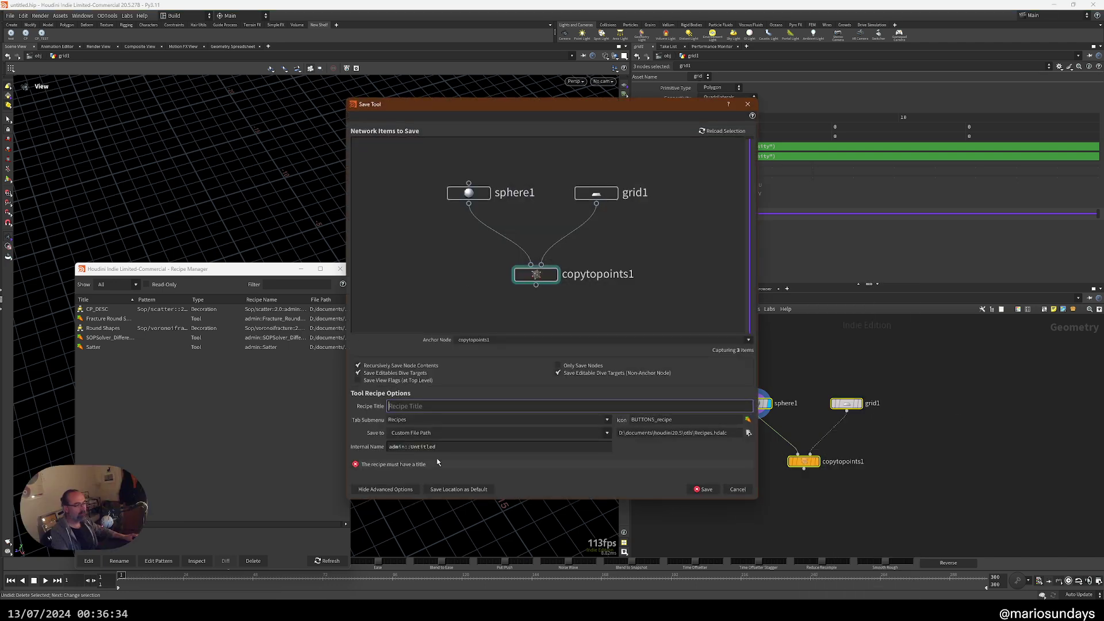
type("C")
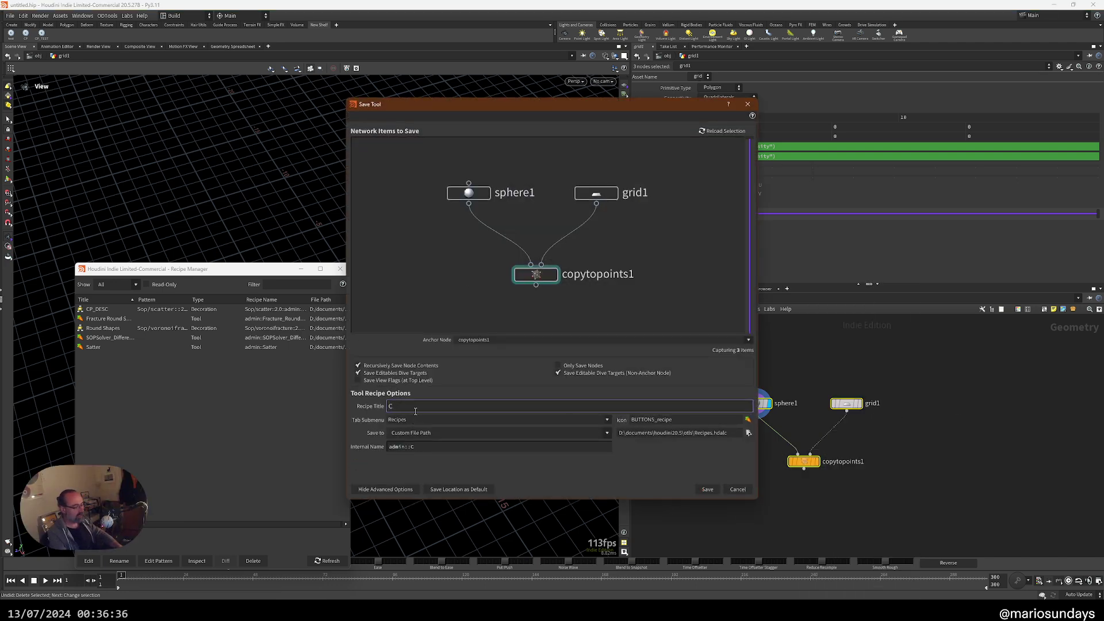
key("BackSpace")
type("TEST_TOOL")
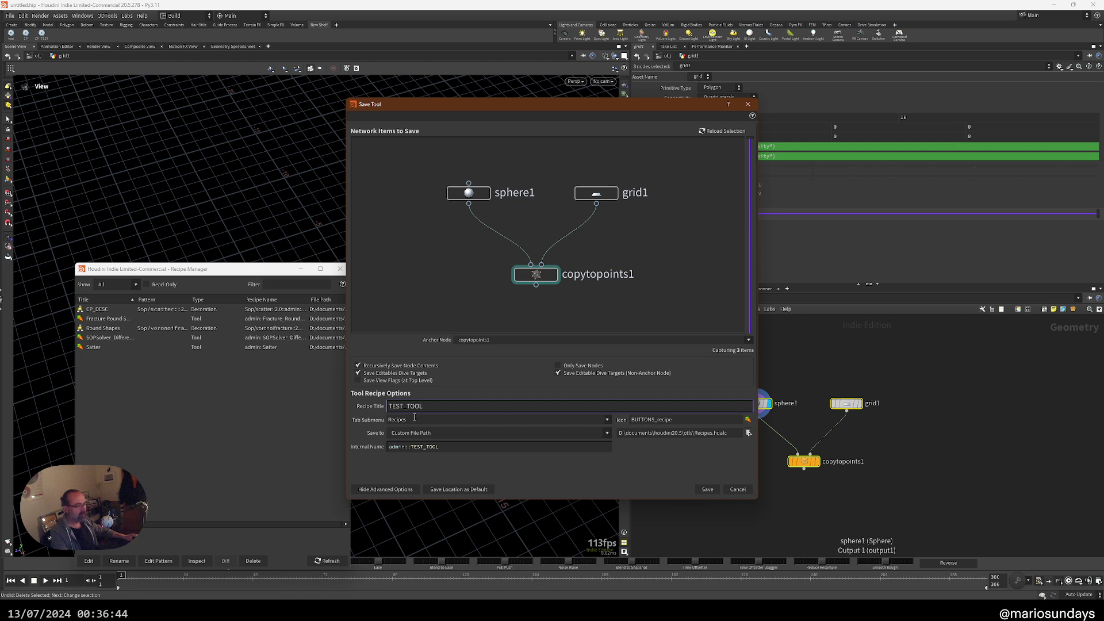
- Review the tab submenu choices, keep Recipes as the submenu, and save the TEST_TOOL recipe
left_click(428, 433)
left_click(428, 435)
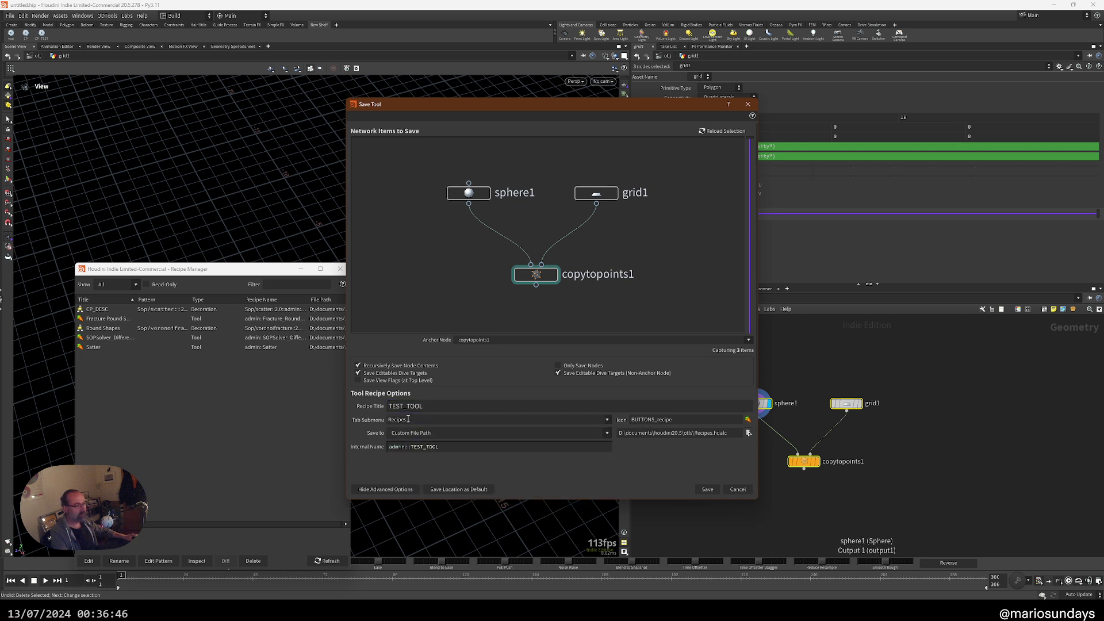
left_click(412, 420)
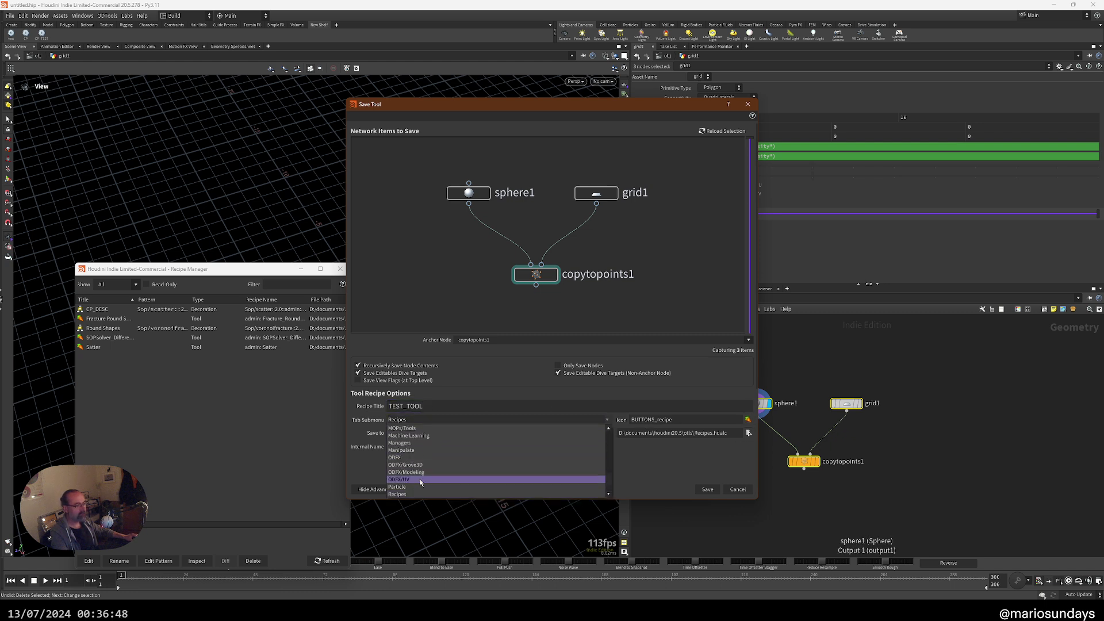
key("Escape")
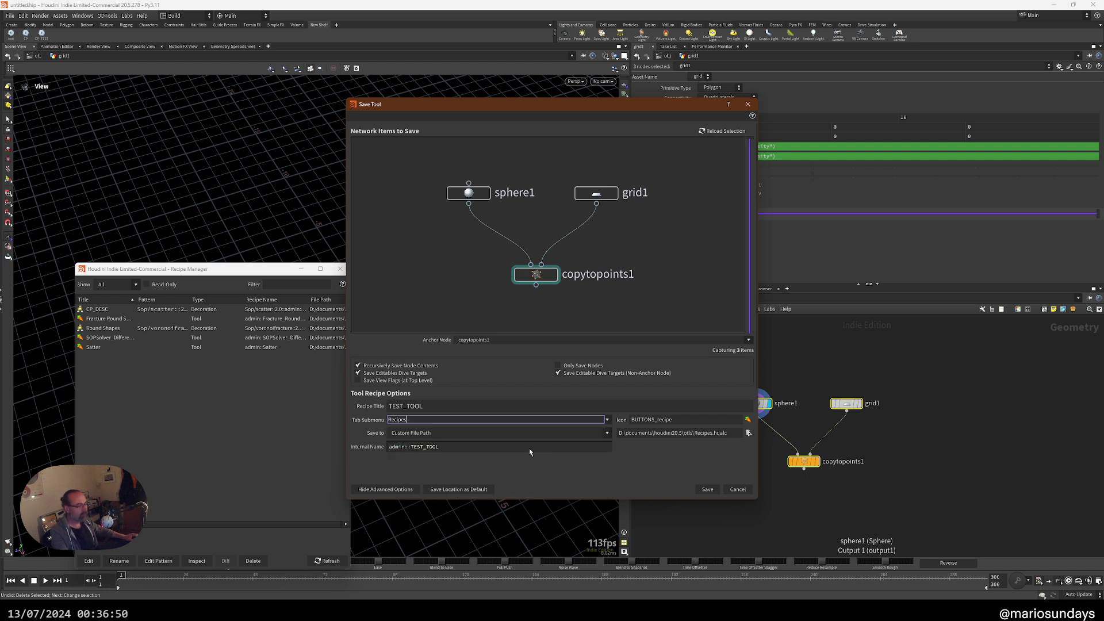
right_click(533, 275)
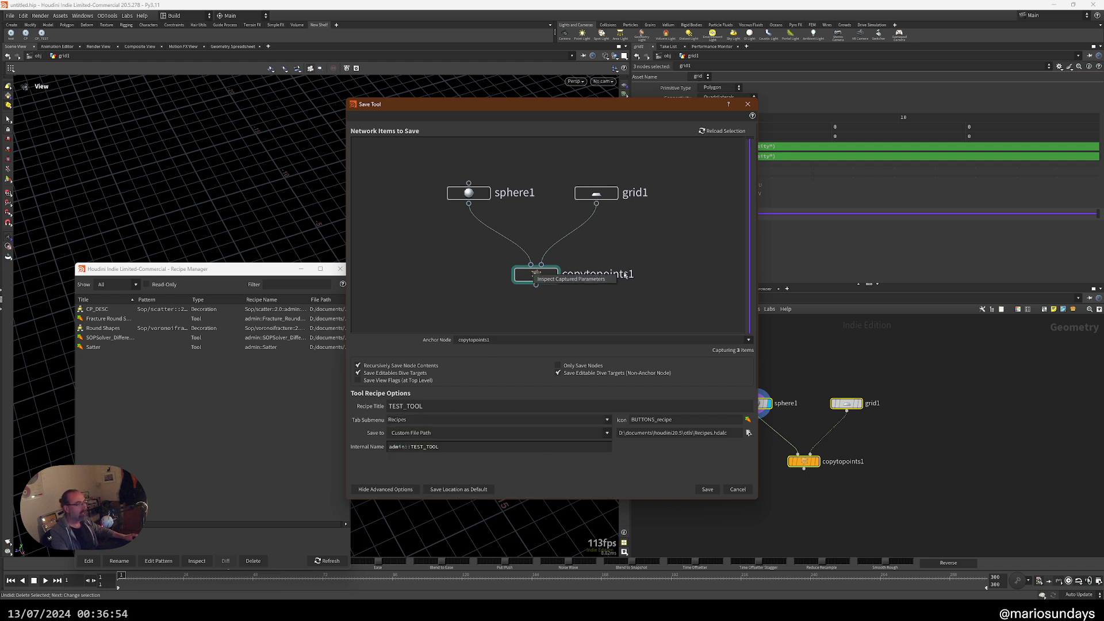
left_click(707, 489)
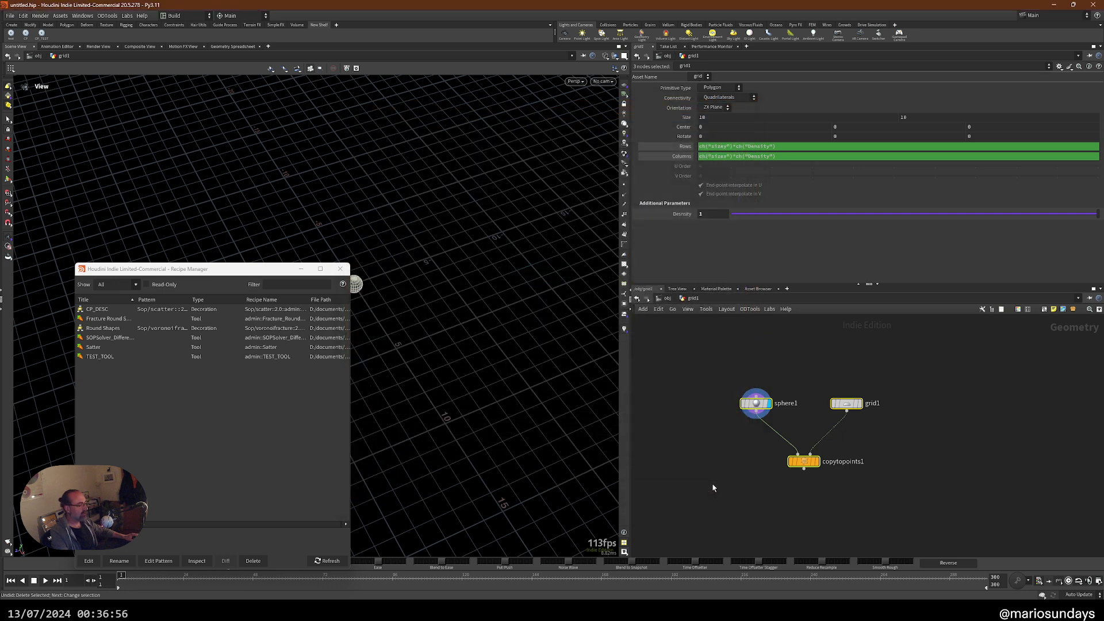
- Insert the TEST_TOOL recipe into the network and align its three nodes beside the original setup
key("Tab")
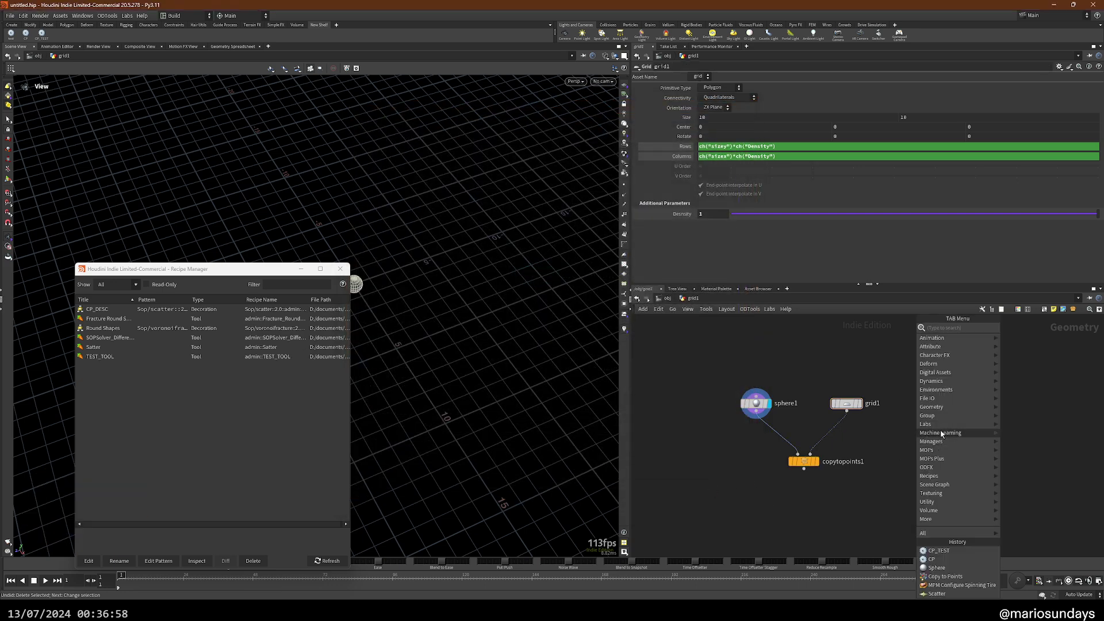
mouse_move(934, 476)
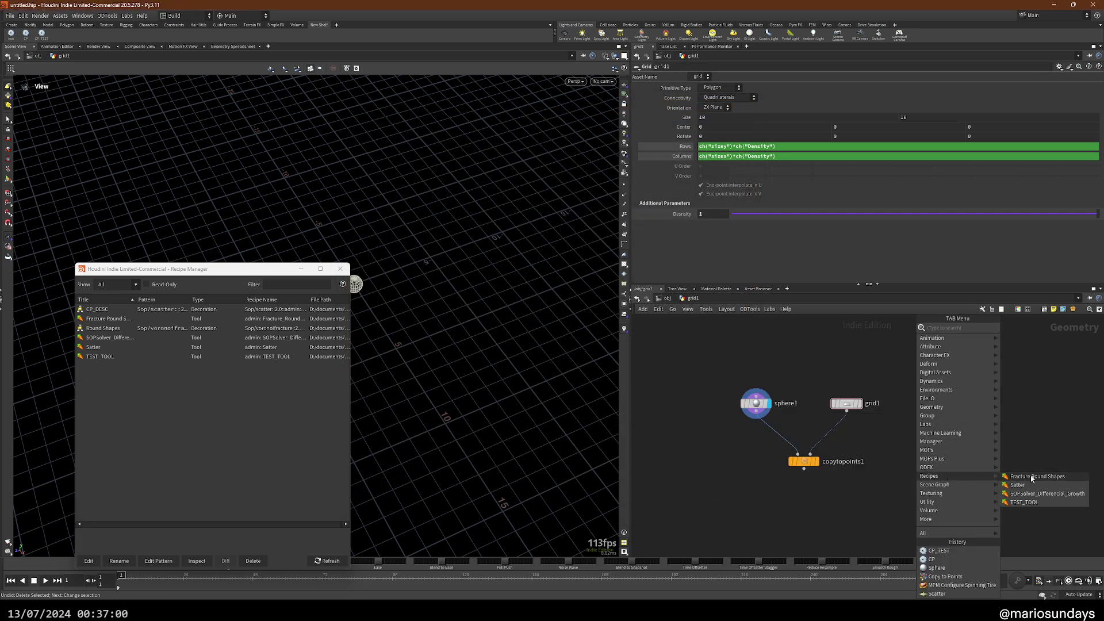
left_click(1024, 502)
left_click(995, 470)
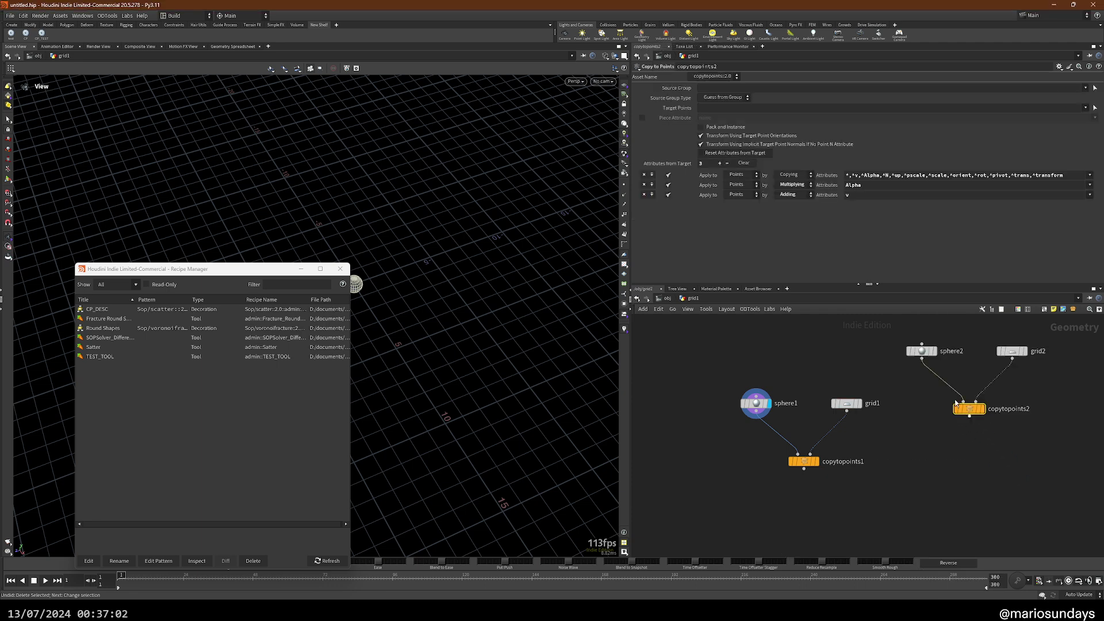
left_click_drag(887, 320, 1035, 426)
left_click_drag(972, 410, 973, 463)
mouse_move(748, 406)
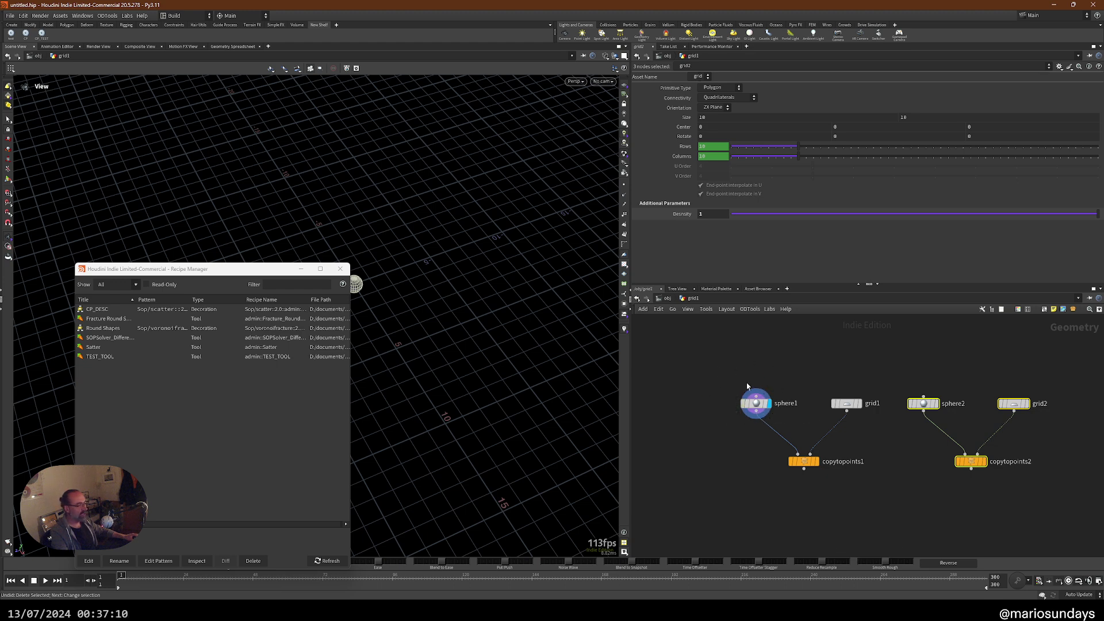
- Delete sphere1 and the three nodes inserted by TEST_TOOL, keeping grid1 and copytopoints1
left_click(755, 403)
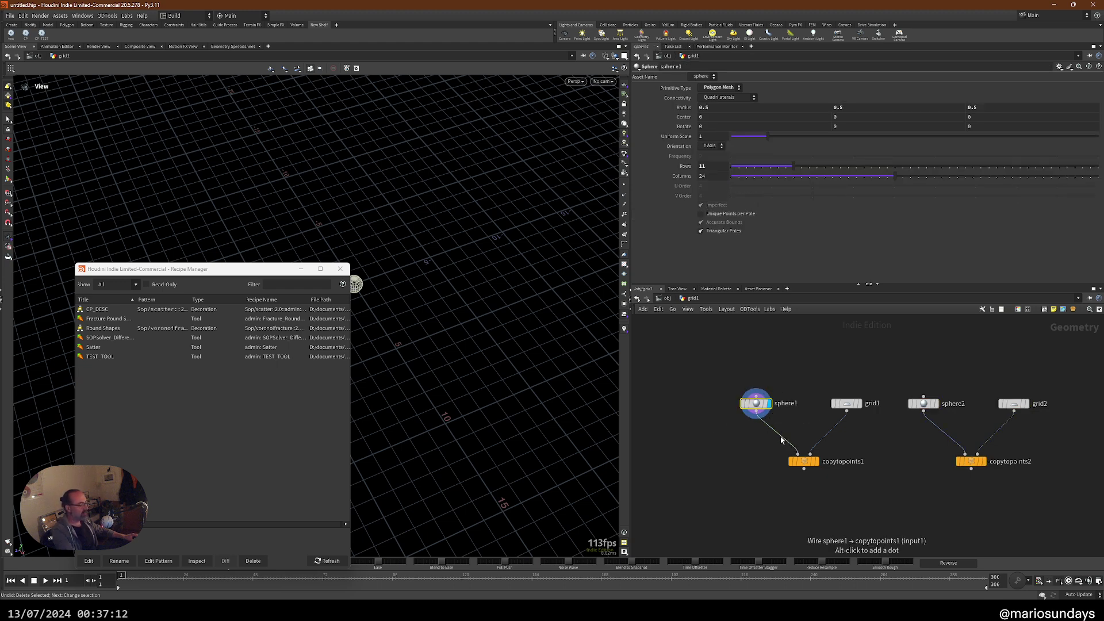
key("Delete")
left_click_drag(901, 363, 1029, 486)
key("Delete")
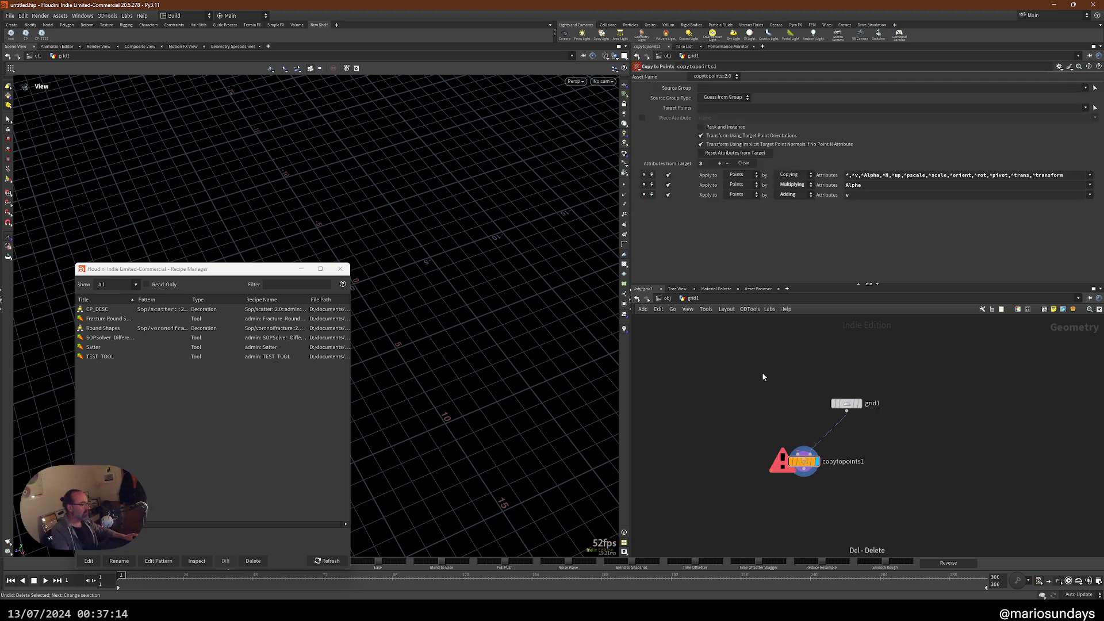
- Add a Scatter node on the wire between grid1 and copytopoints1 and arrange the nodes
left_click_drag(763, 372, 913, 538)
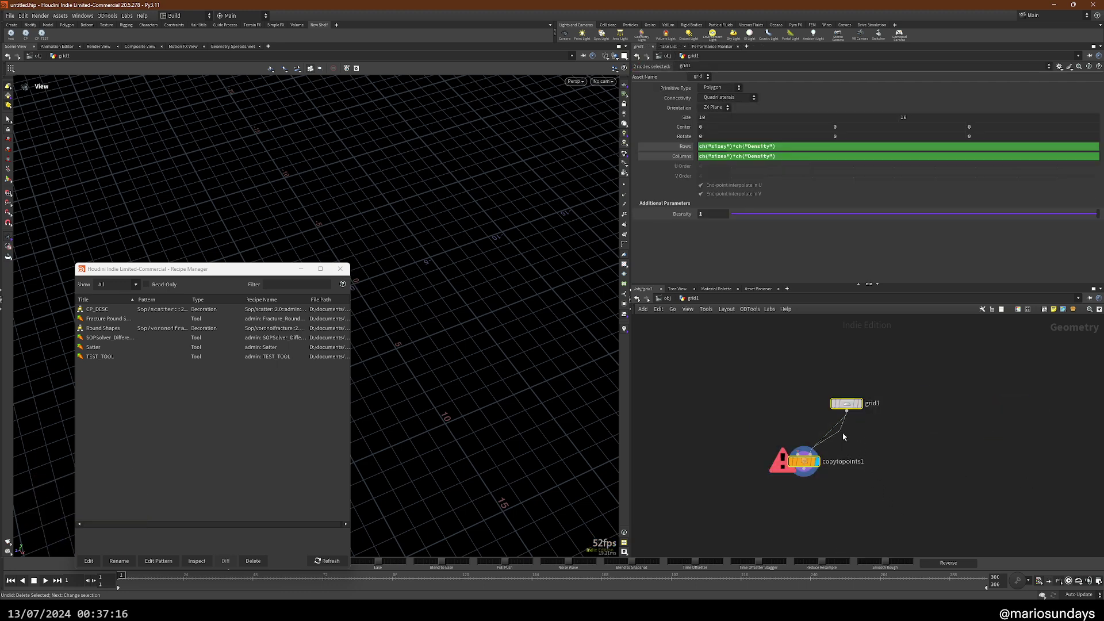
key("Tab")
type("scat")
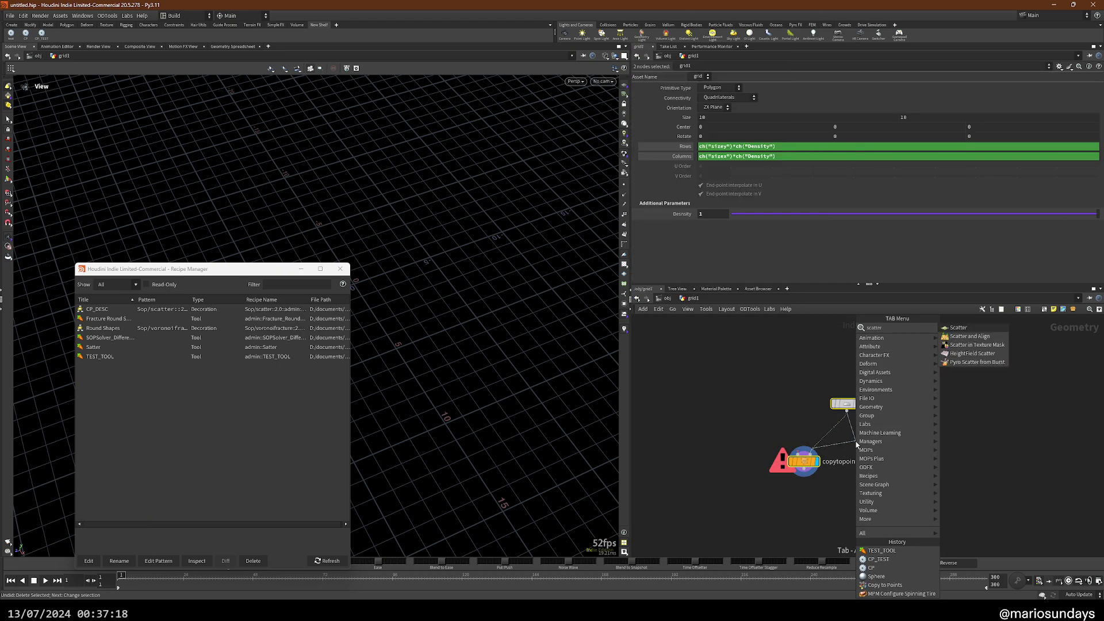
key("Return")
left_click(856, 445)
left_click_drag(856, 444, 837, 395)
middle_click_drag(806, 426, 803, 421)
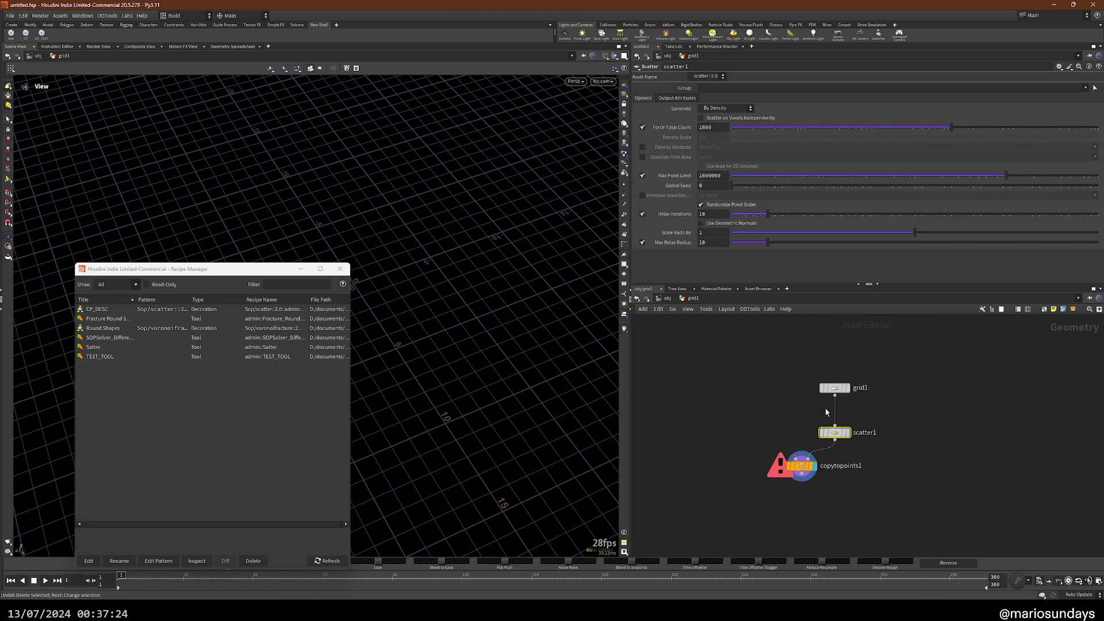
- Delete grid1 so that only the Scatter and Copy to Points nodes are left in the network
left_click(835, 388)
key("Delete")
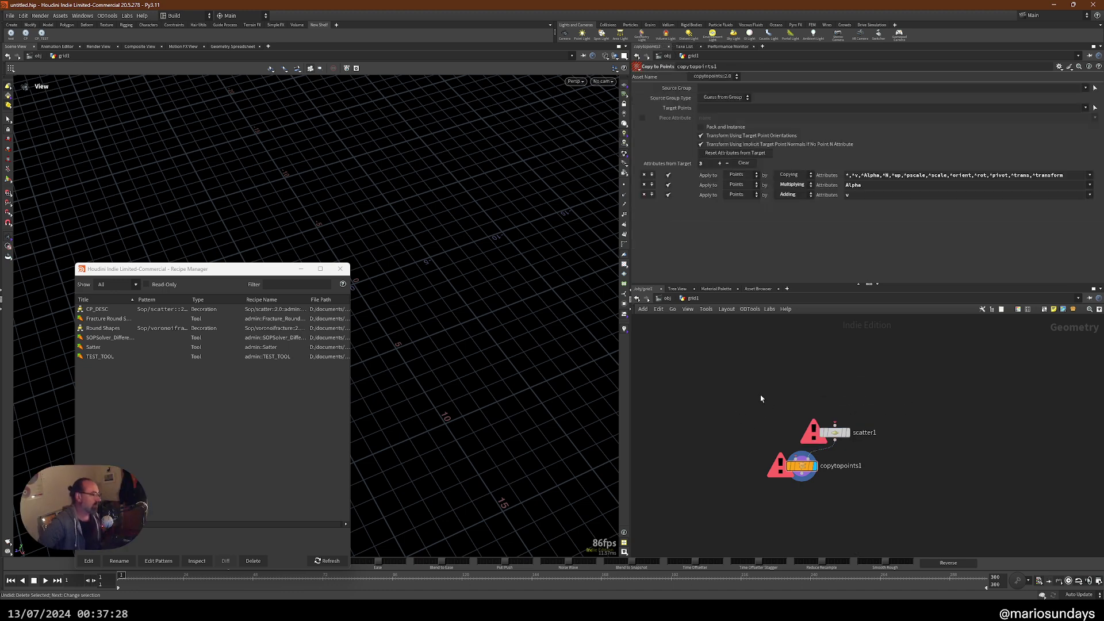
left_click_drag(761, 398, 913, 516)
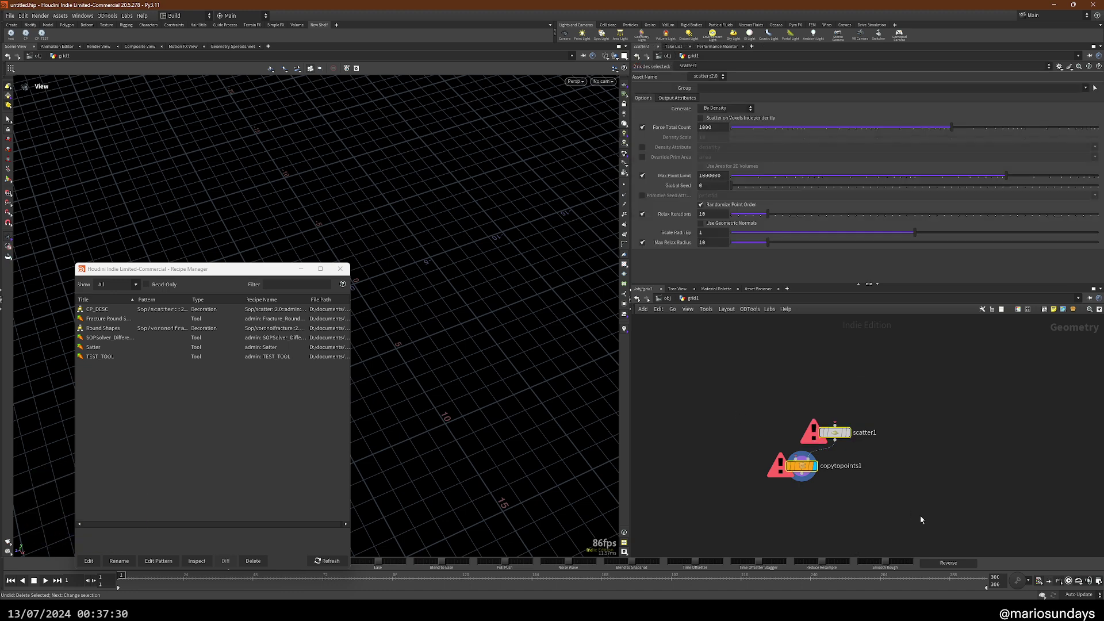
left_click_drag(747, 395, 939, 538)
left_click(848, 373)
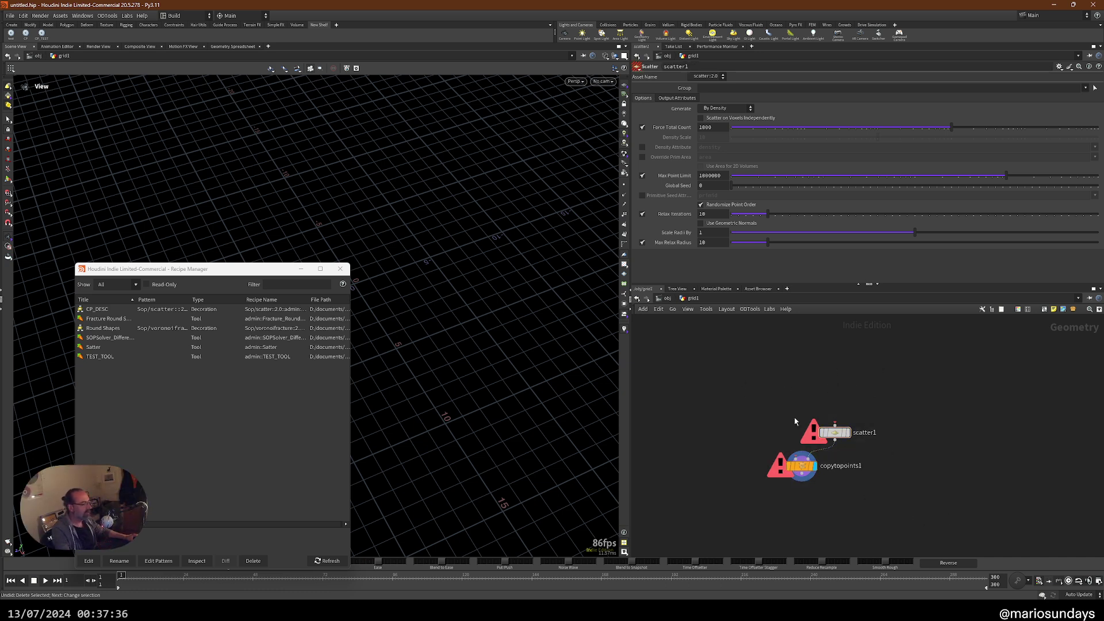
scroll(787, 402, "up", 3)
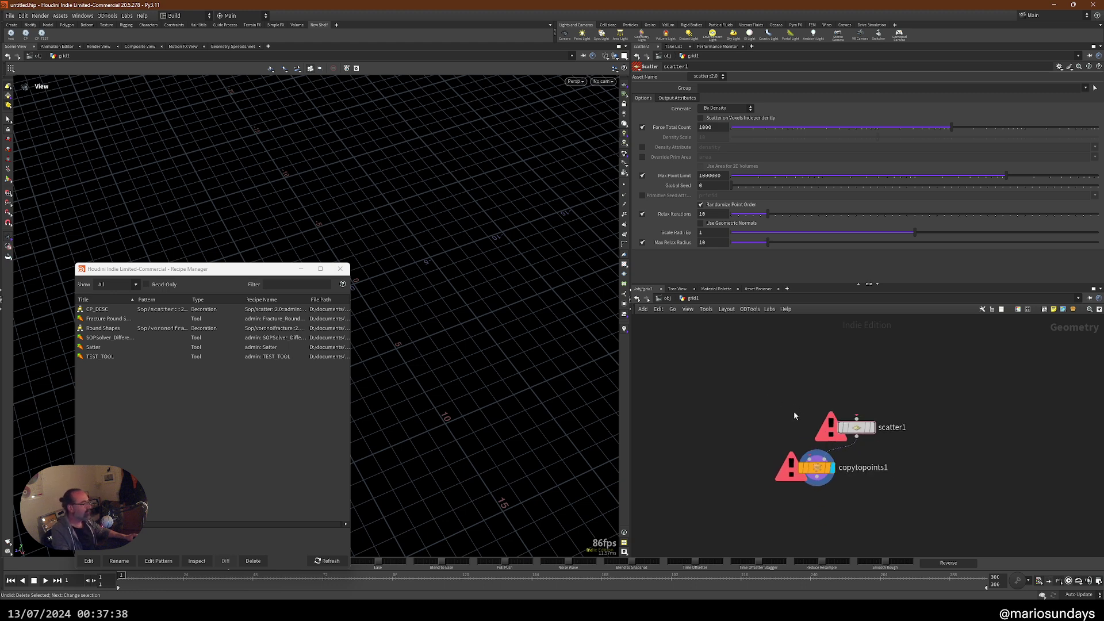
- Start saving the Scatter and Copy to Points nodes as a tool recipe with copytopoints1 as the anchor node
left_click_drag(748, 375, 841, 479)
right_click(860, 428)
mouse_move(888, 391)
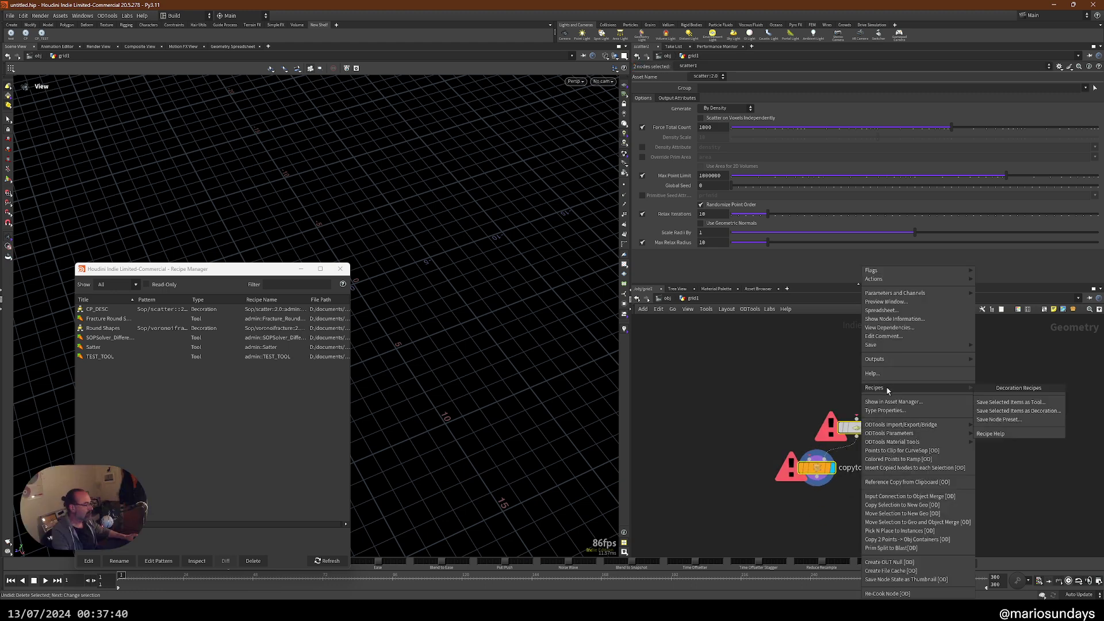
left_click(1000, 402)
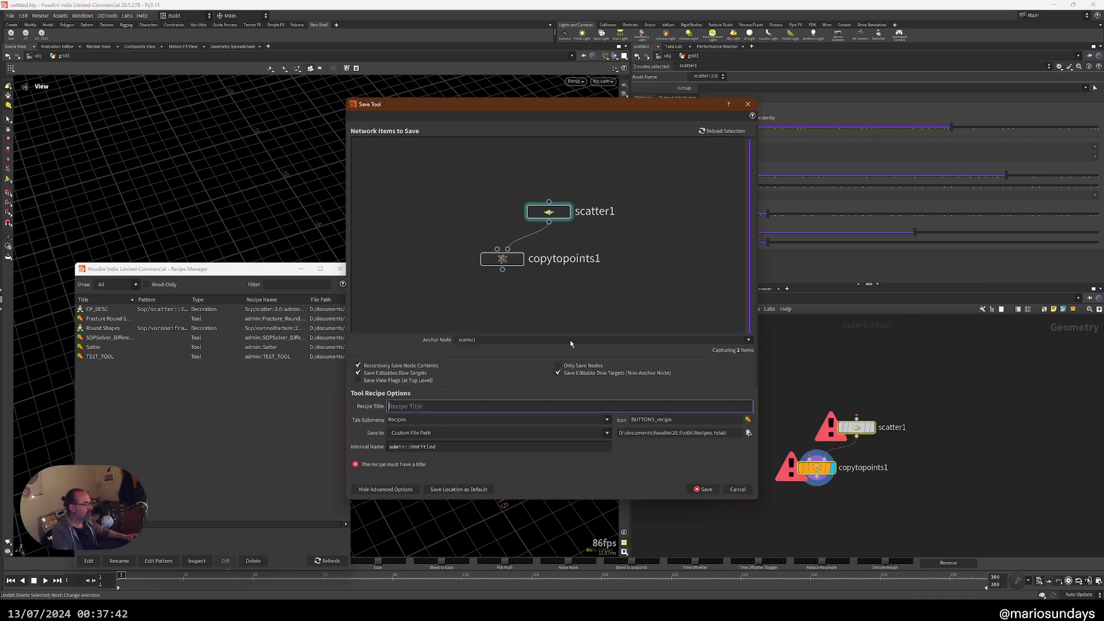
right_click(505, 260)
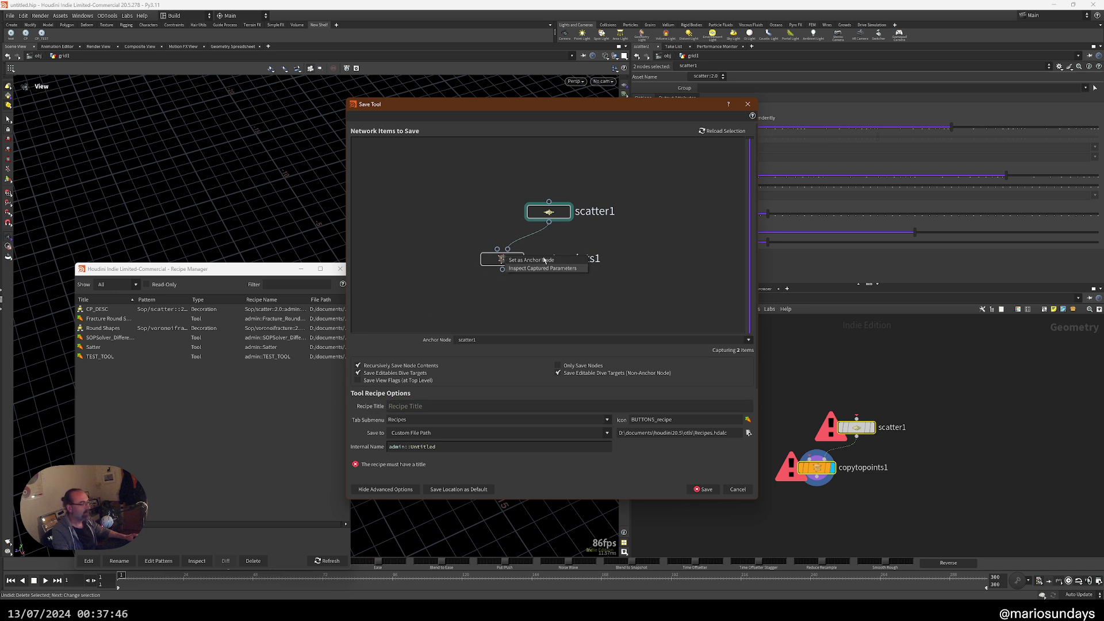
left_click(521, 261)
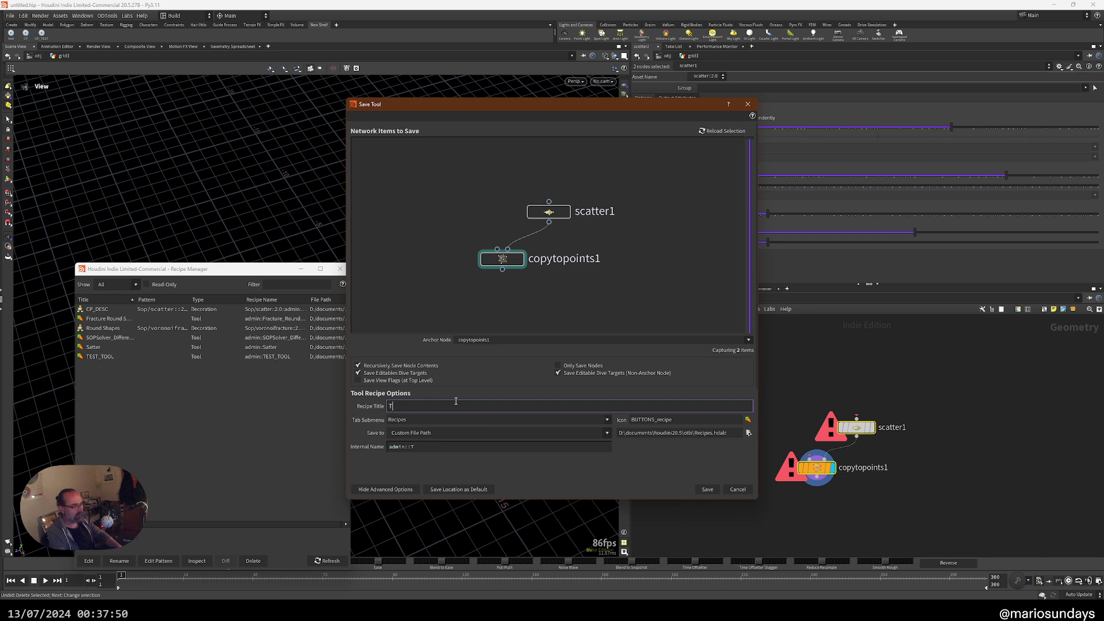
- Title the Scatter and Copy to Points tool recipe CP_TEST and save it
type("TES")
key("BackSpace")
key("BackSpace")
key("BackSpace")
type("CT")
left_click(708, 490)
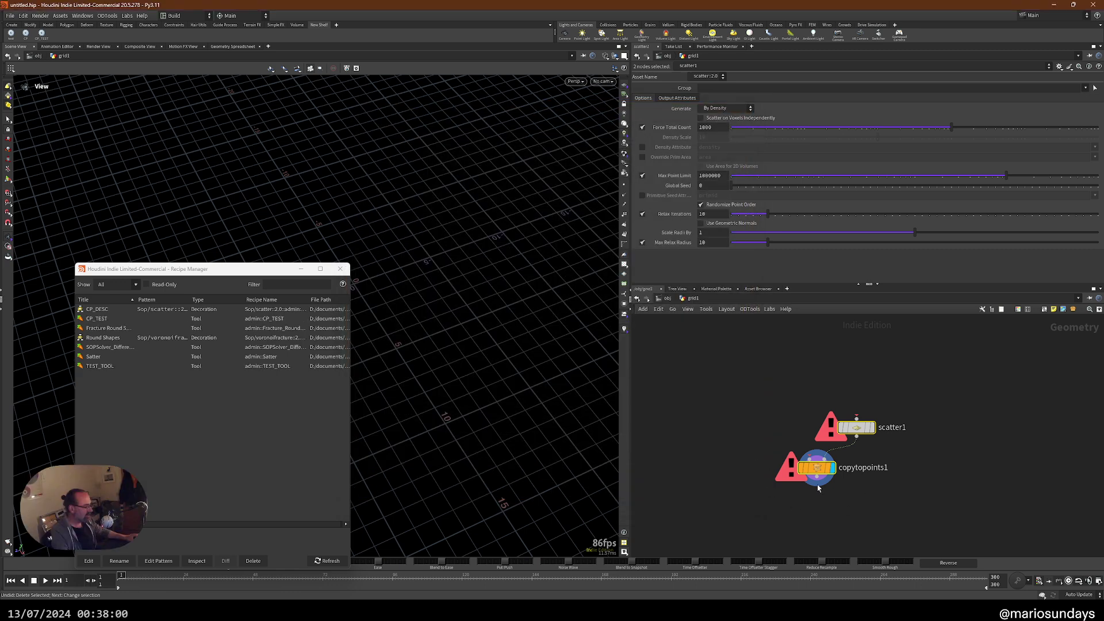
- Add a Sphere node in empty space beside the scatter1 and copytopoints1 nodes
middle_click_drag(877, 486, 853, 483)
key("Tab")
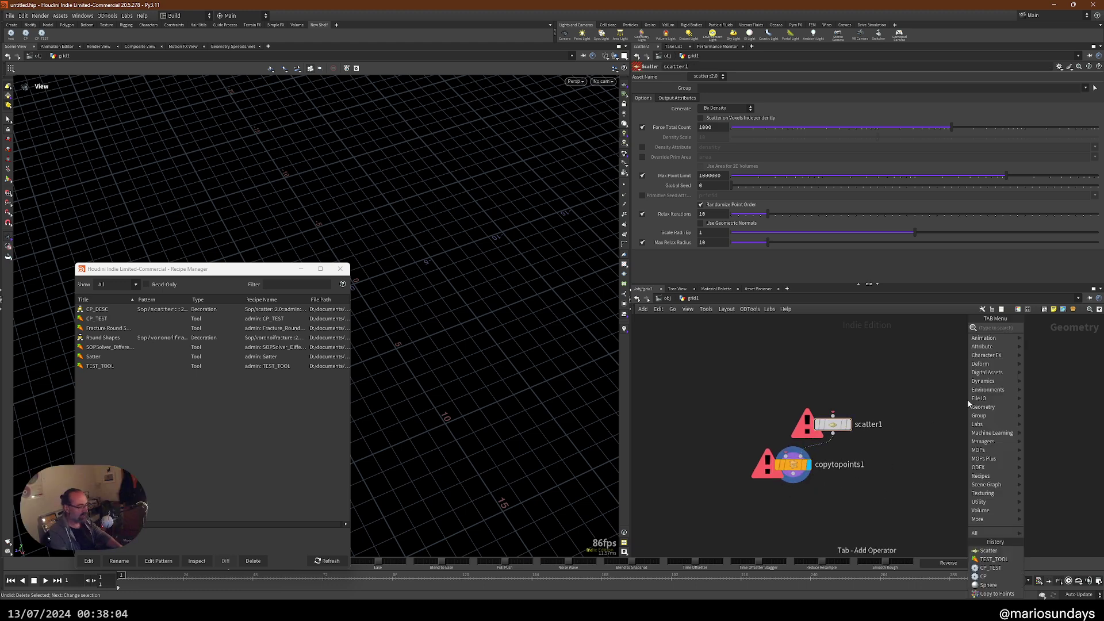
type("cp_")
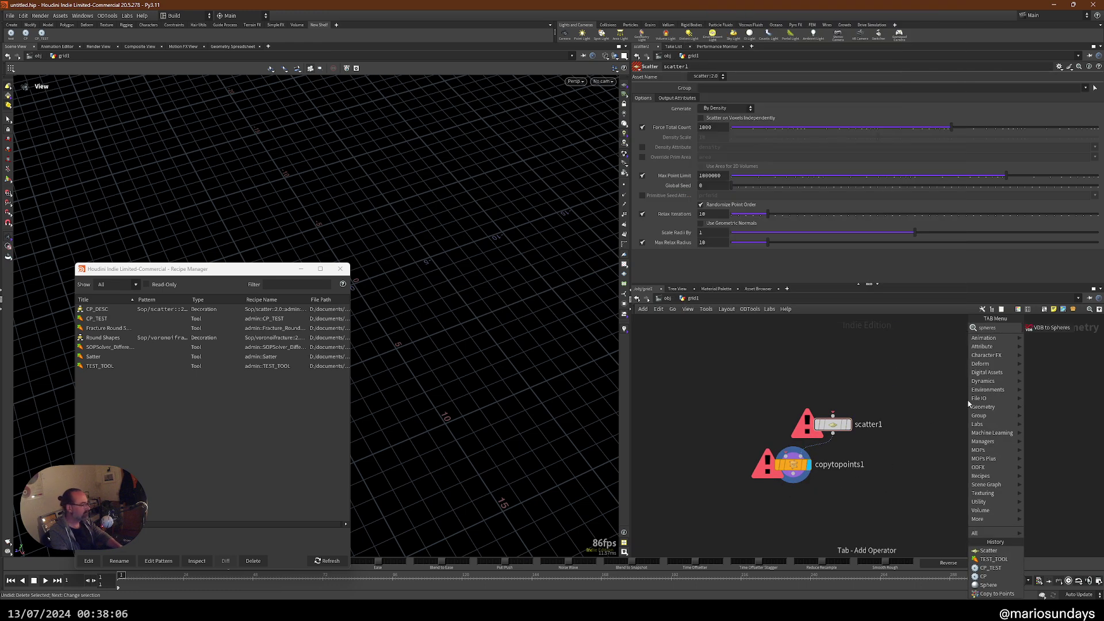
key("BackSpace")
key("Return")
left_click(969, 403)
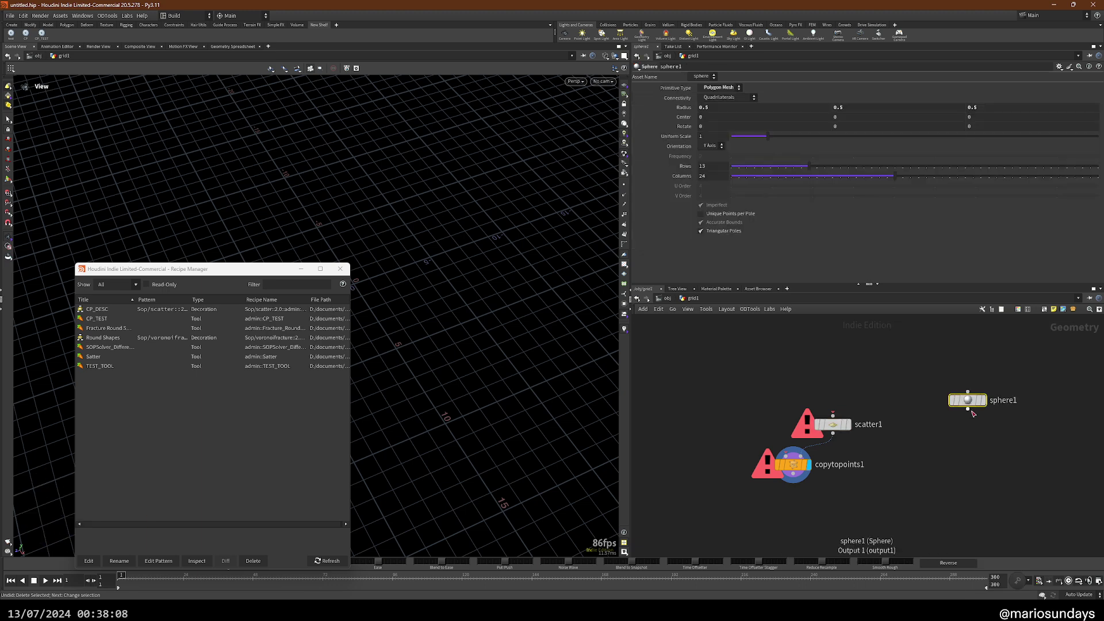
- Insert the CP_TEST recipe from sphere1's output and move sphere1 clear above the new Scatter and Copy to Points nodes
left_click_drag(969, 410, 983, 458)
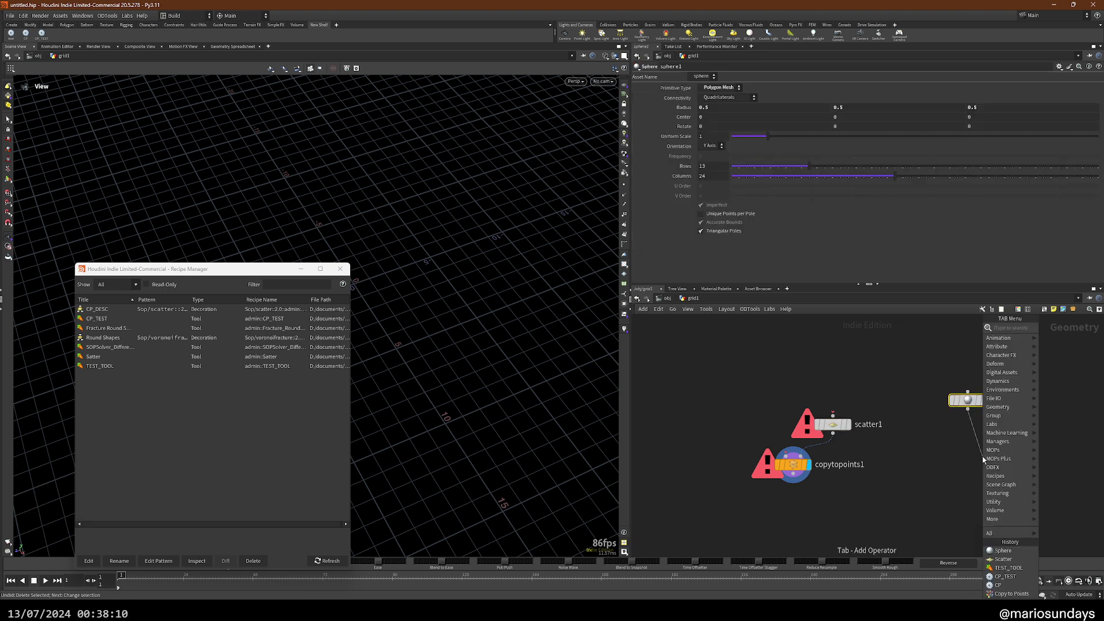
mouse_move(995, 475)
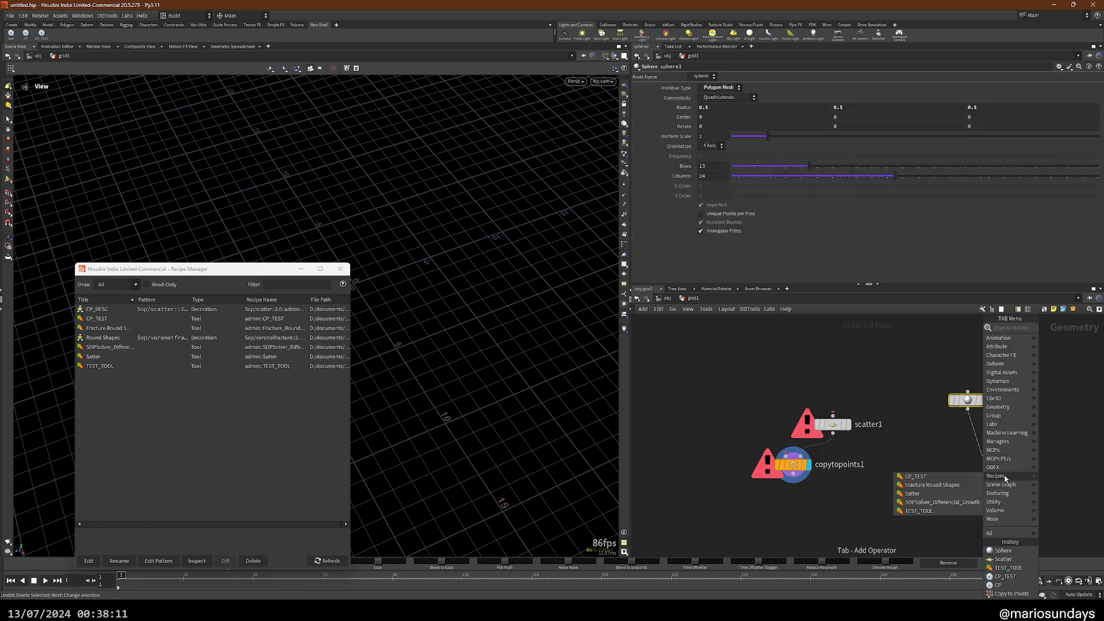
left_click(927, 477)
middle_click_drag(1010, 519, 961, 509)
left_click_drag(918, 390, 874, 409)
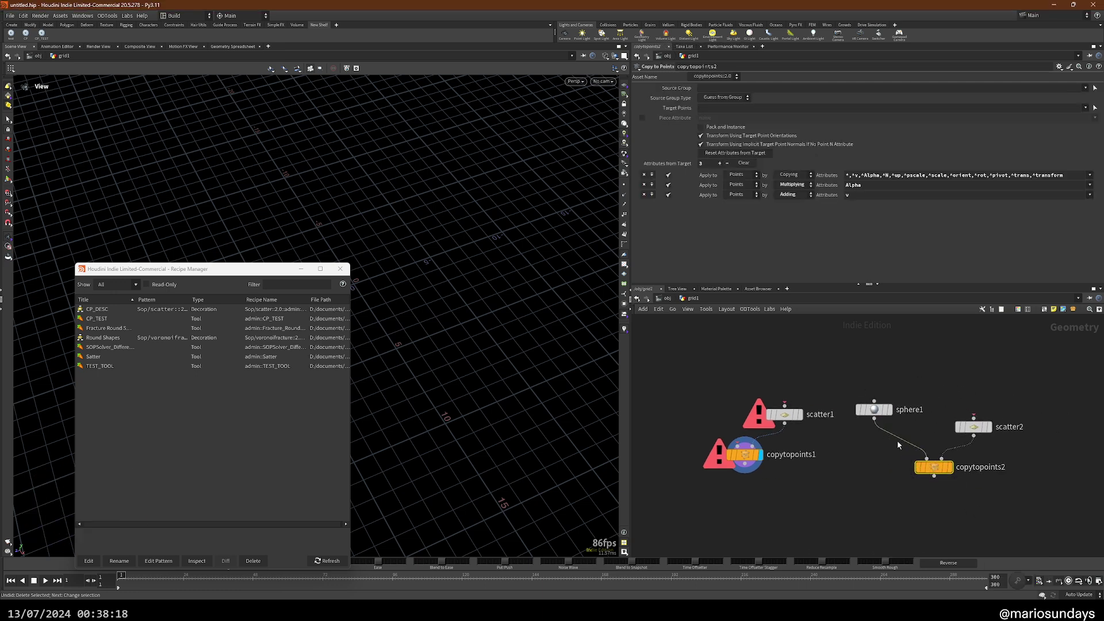
left_click_drag(870, 415, 884, 378)
mouse_move(937, 473)
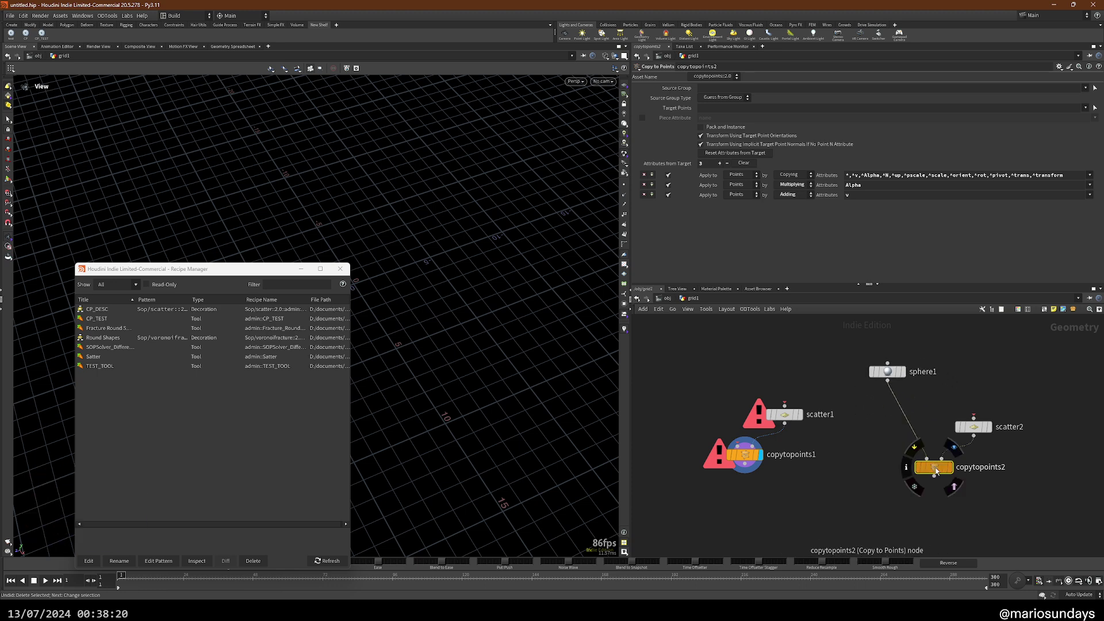
middle_click_drag(952, 448, 896, 453)
- Delete sphere1, keeping the scatter2 and copytopoints2 nodes
left_click(831, 378)
left_click(973, 429)
key("super")
middle_click_drag(1045, 385, 990, 387)
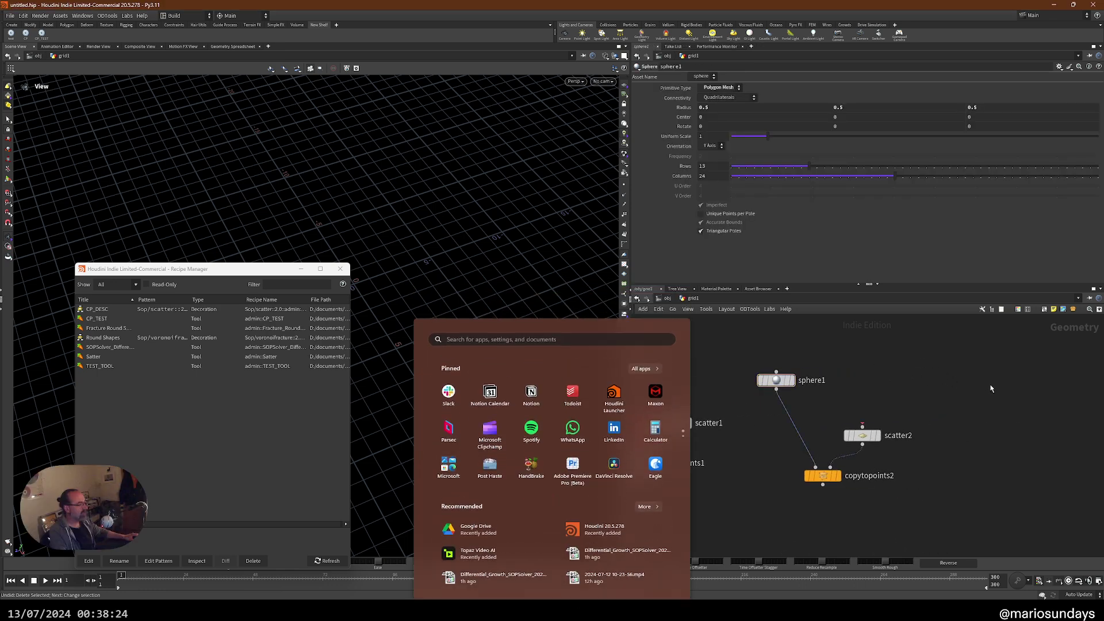
key("Tab")
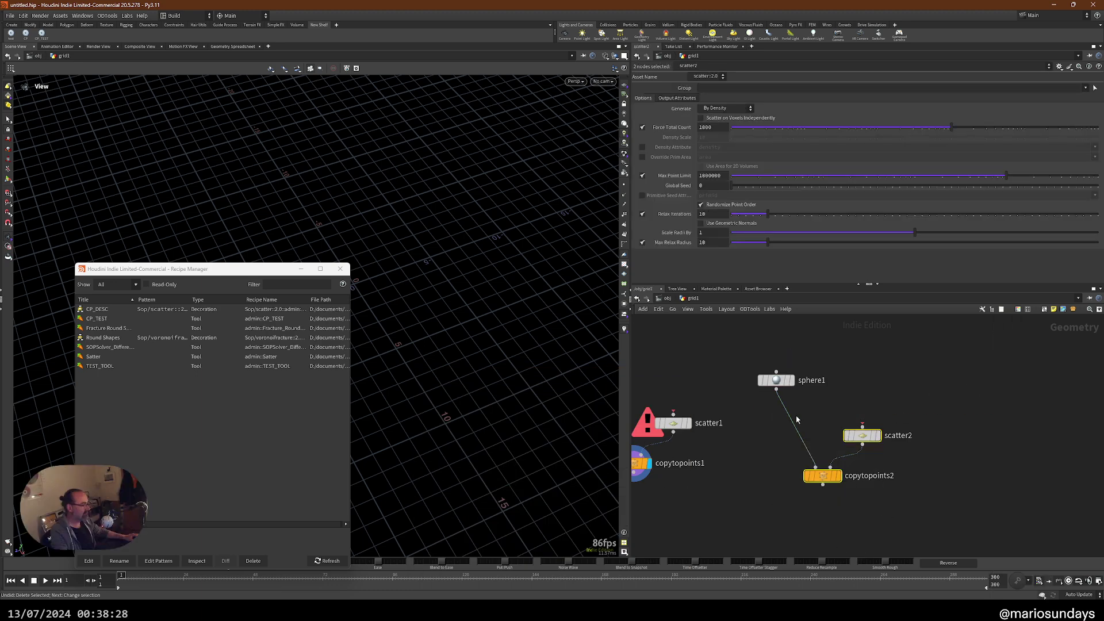
mouse_move(776, 381)
key("Delete")
left_click_drag(757, 345, 871, 488)
right_click(863, 436)
mouse_move(891, 392)
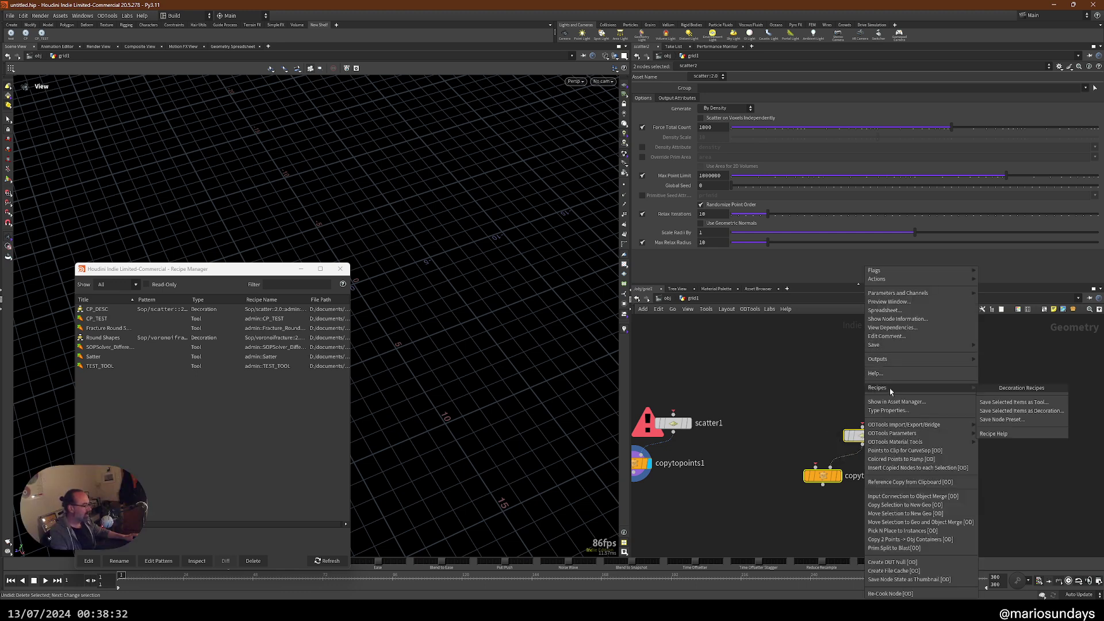
left_click(1013, 402)
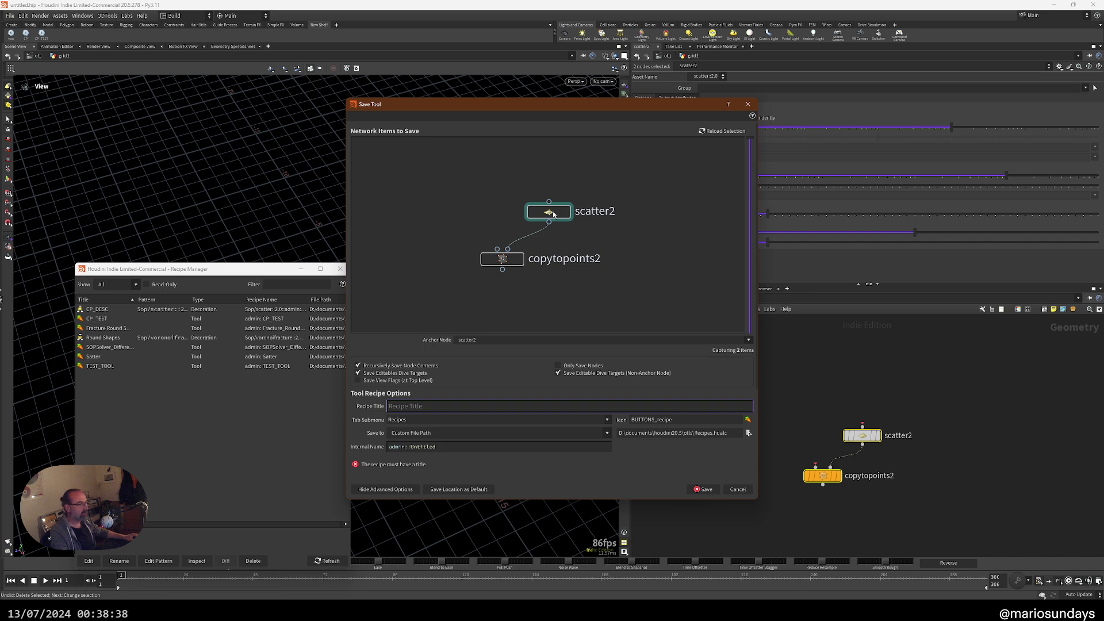
left_click(747, 104)
- Start saving scatter2 and copytopoints2 as a tool recipe with scatter2 as the anchor node
left_click_drag(755, 325, 909, 492)
right_click(861, 439)
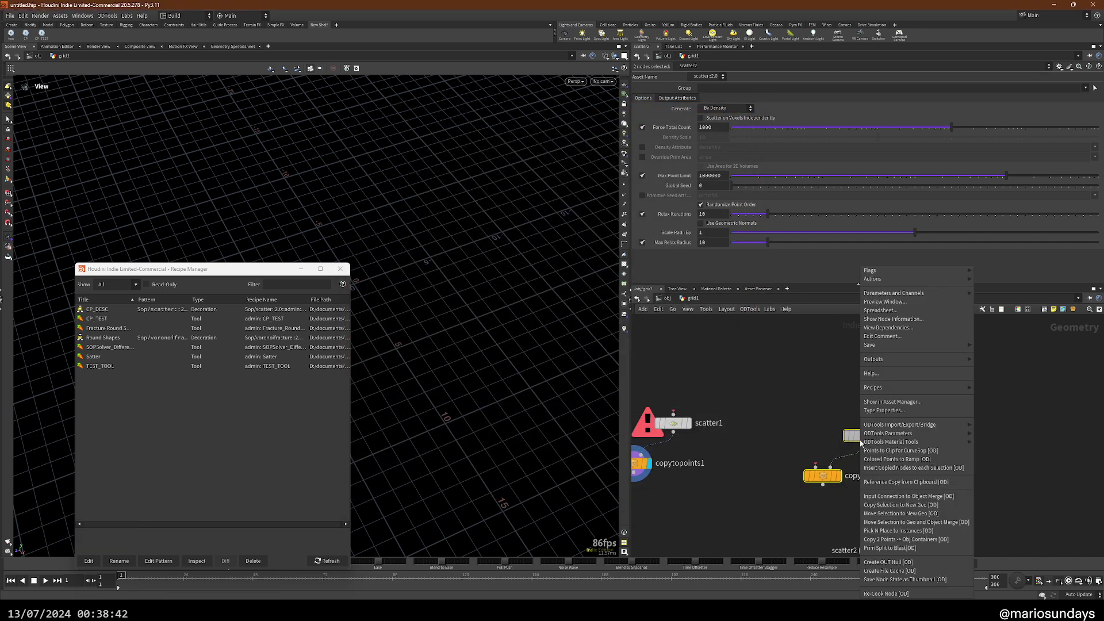
left_click(827, 415)
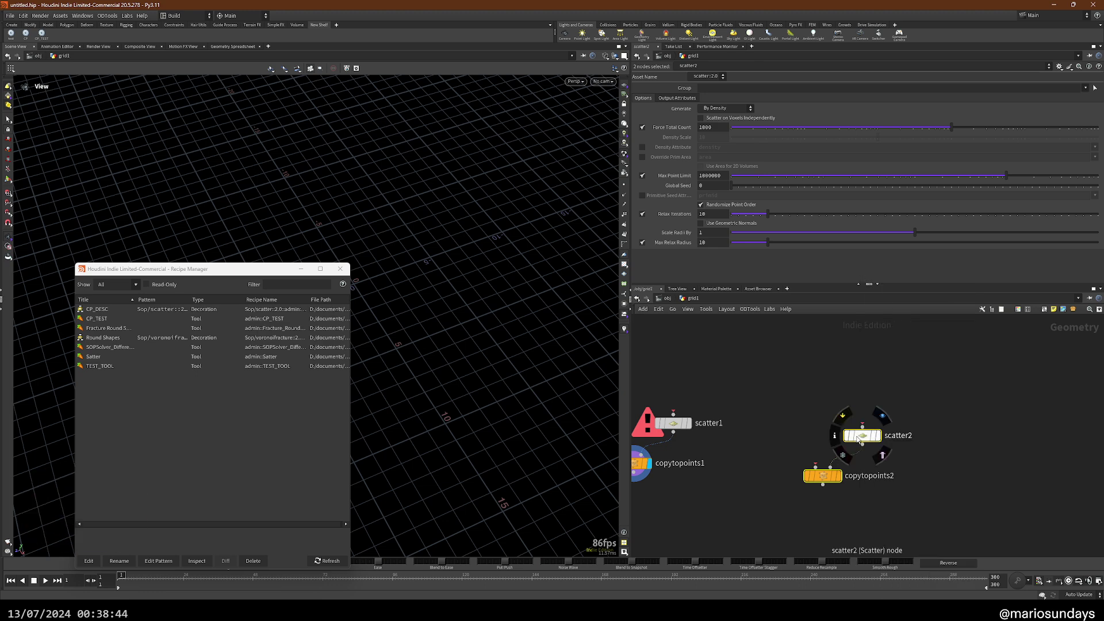
right_click(856, 437)
mouse_move(897, 388)
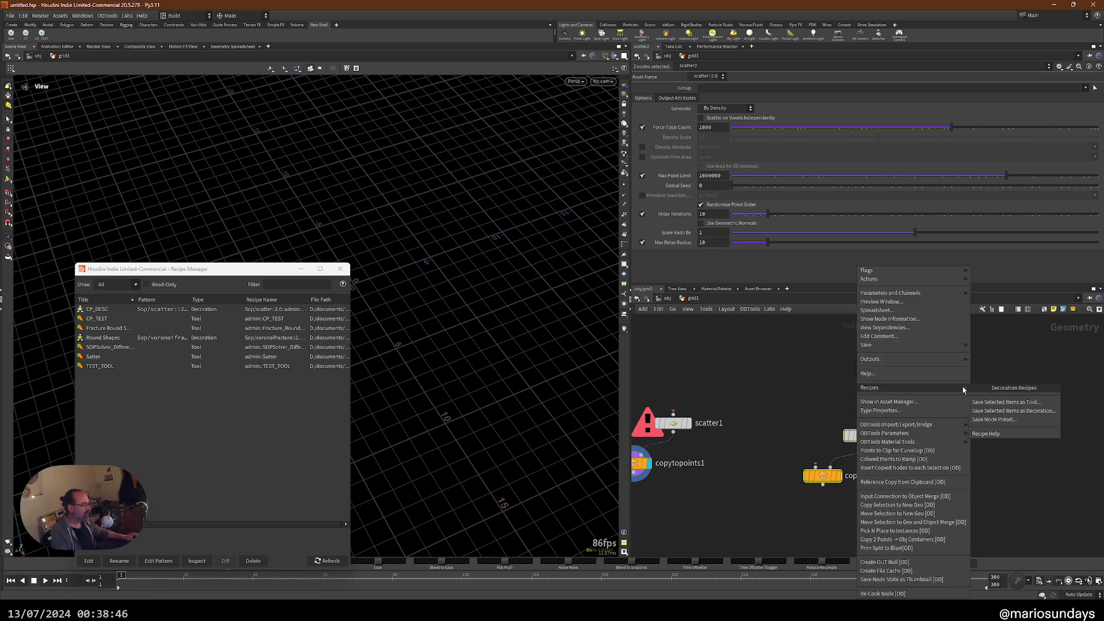
left_click(1002, 402)
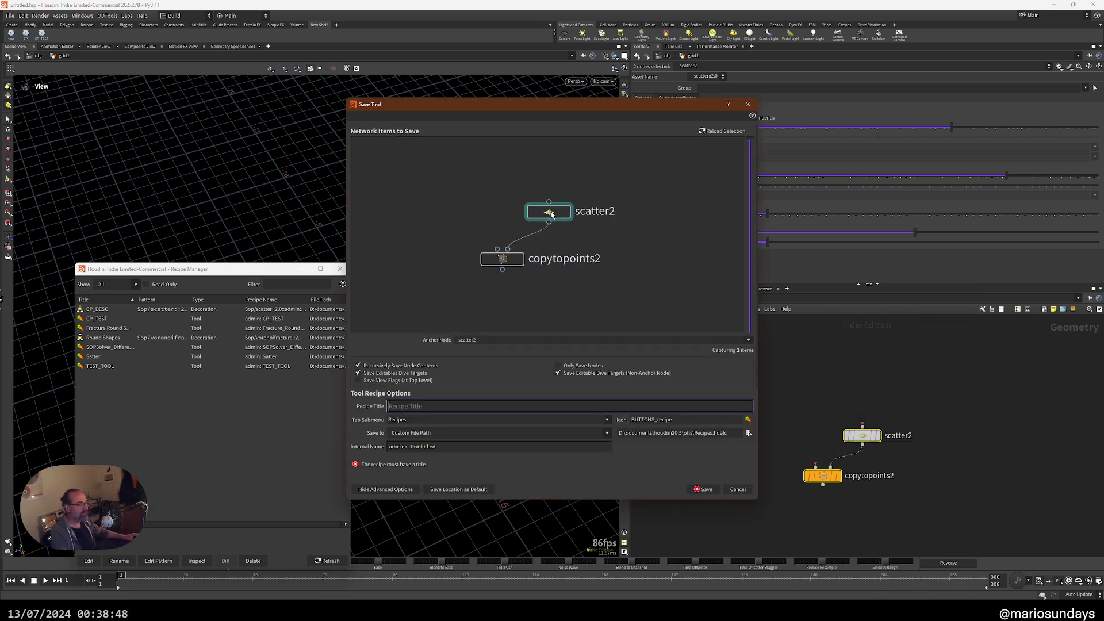
left_click(549, 212)
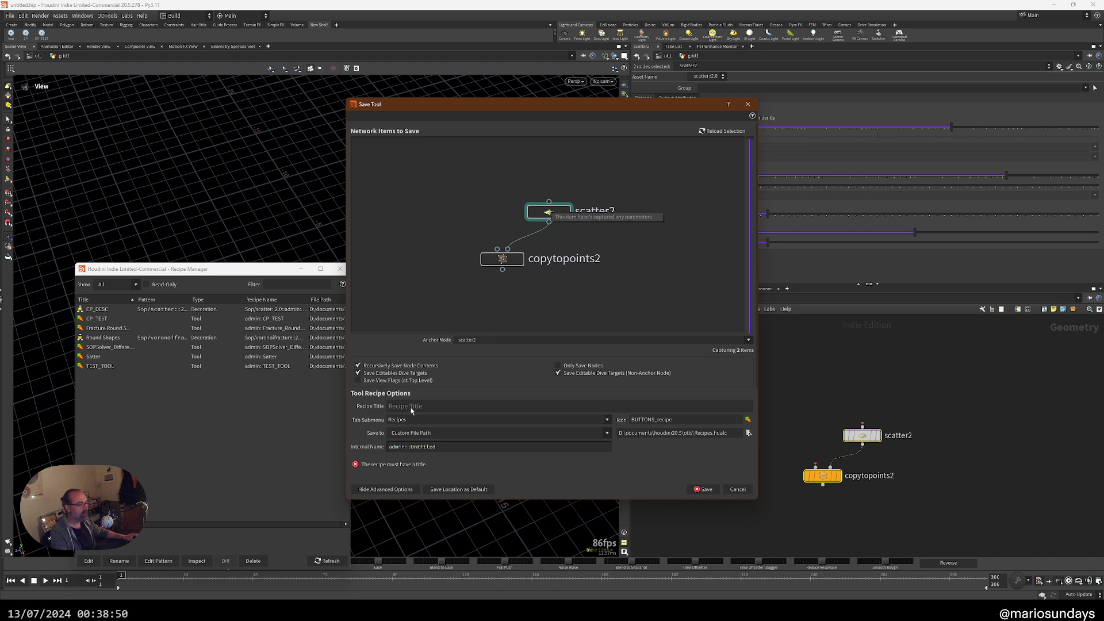
- Title the scatter-anchored tool recipe CT_TEST_2 and save it
left_click(412, 407)
type("CT")
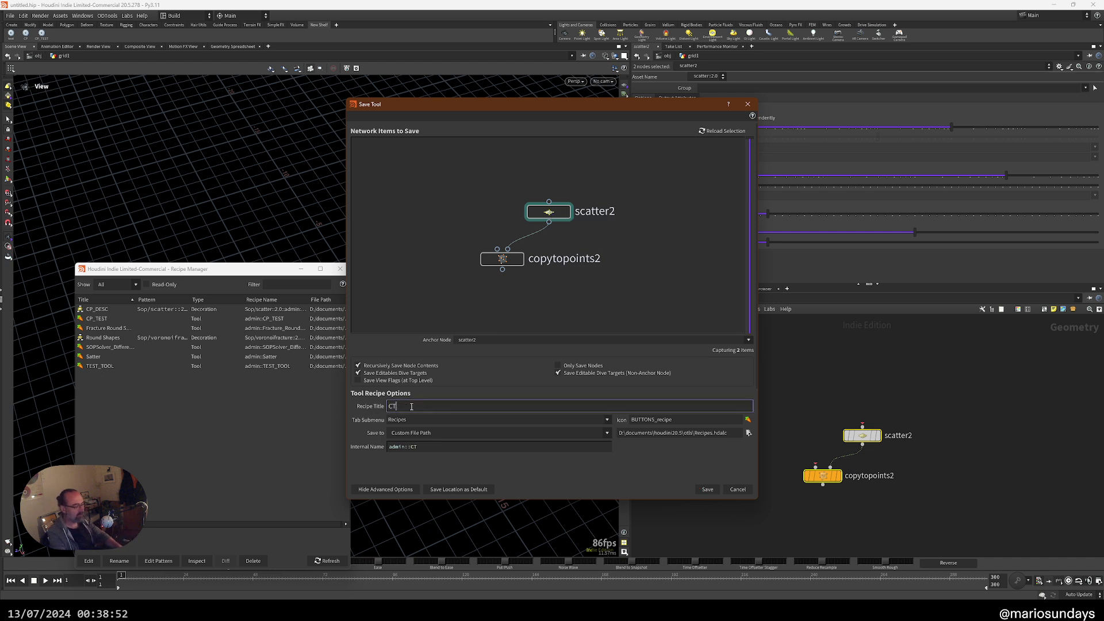
type("_TEST")
type("_2")
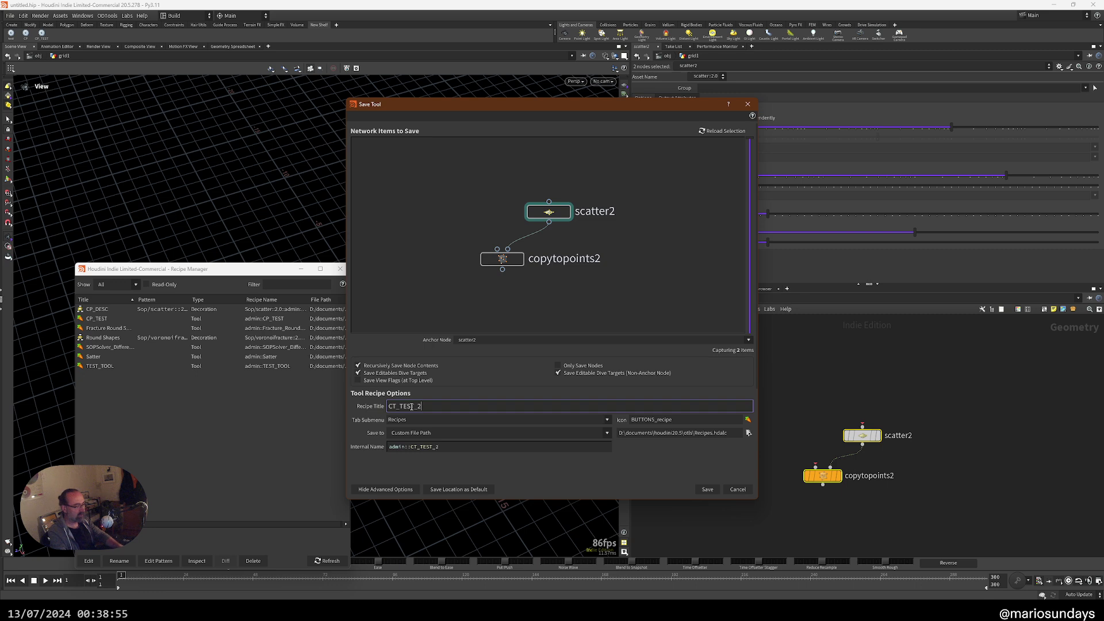
left_click(706, 489)
- Add a Grid node in empty space beside the scatter2 and copytopoints2 nodes
key("Tab")
type("gr")
key("Return")
left_click(978, 382)
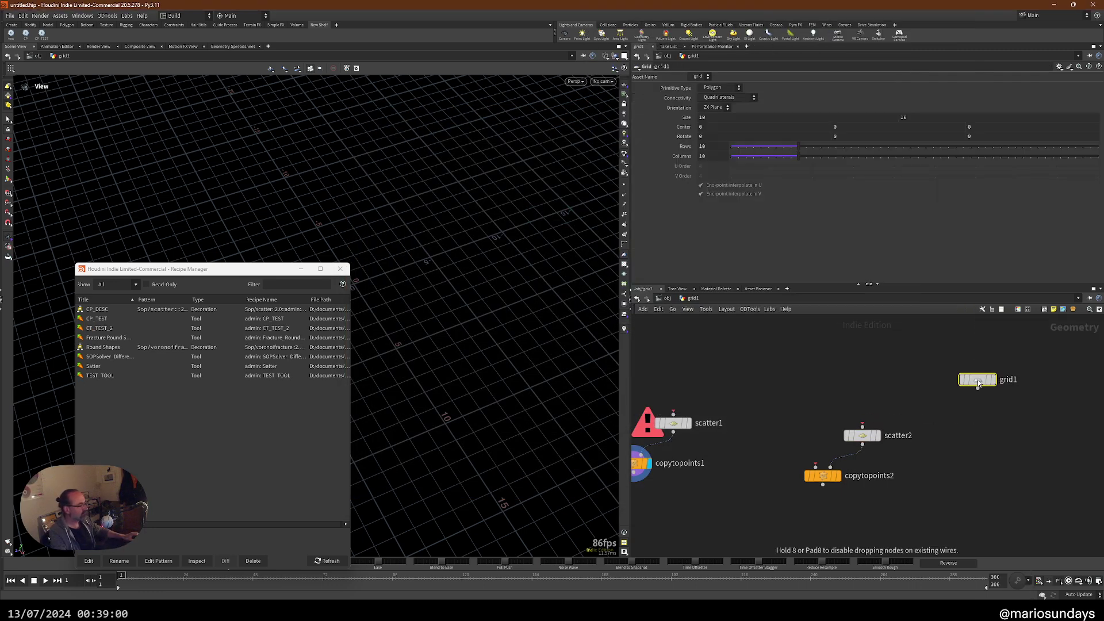
- Insert the CT_TEST_2 recipe from grid1's output and align grid1 above the new Scatter node
left_click_drag(977, 389, 1001, 460)
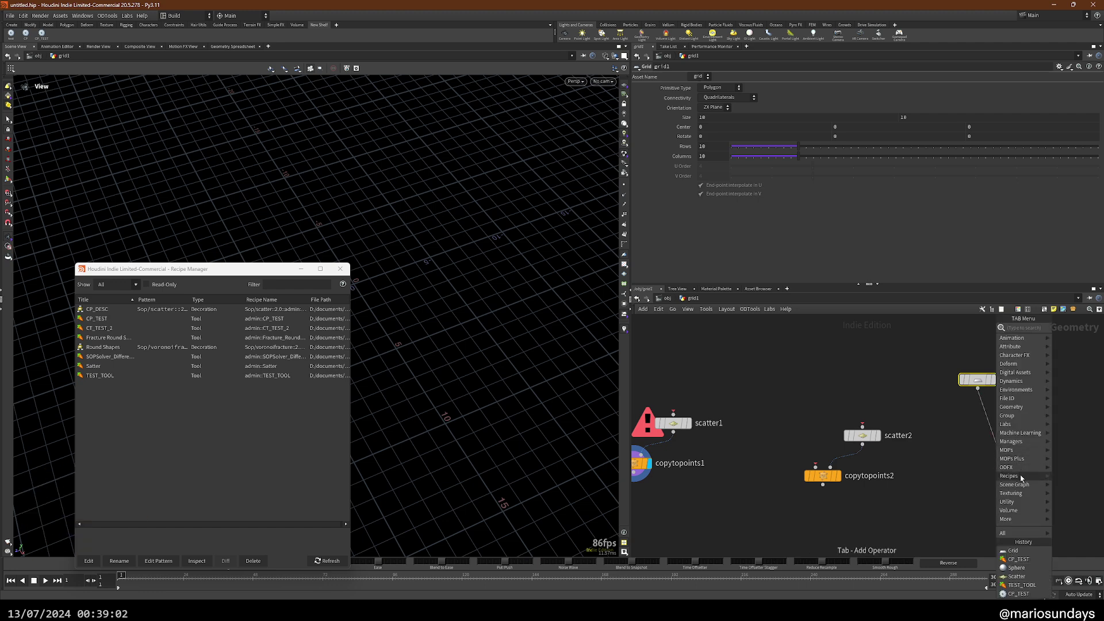
mouse_move(1021, 479)
left_click(948, 485)
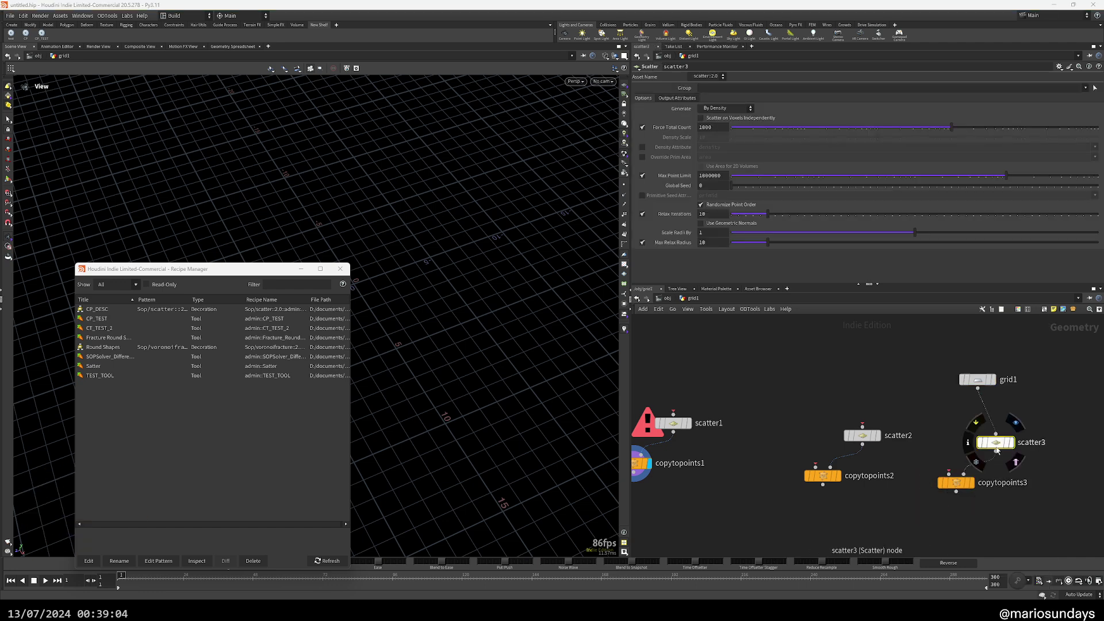
left_click_drag(978, 380, 996, 386)
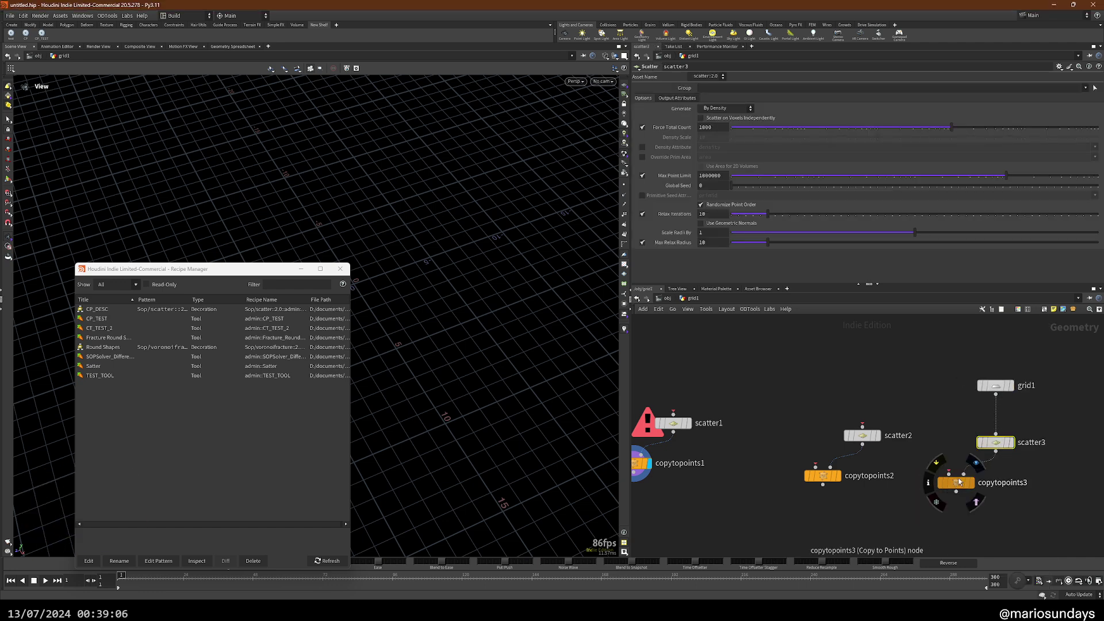
- Add a polygon Sphere node in the empty space beside the grid1 chain
middle_click_drag(1016, 451, 831, 431)
key("Tab")
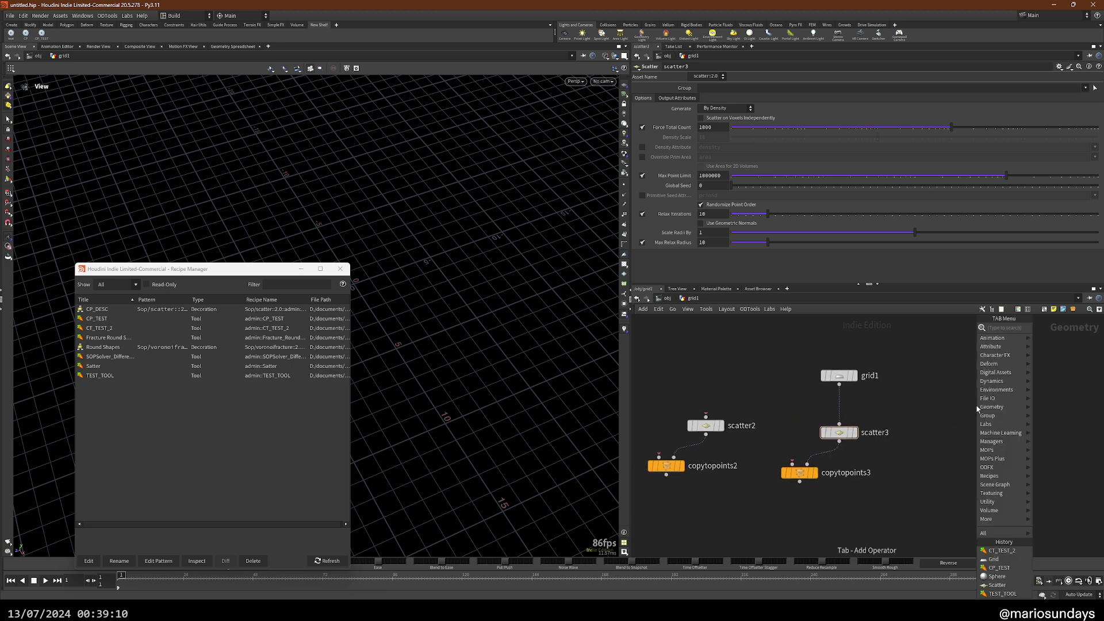
type("spe")
key("BackSpace")
key("BackSpace")
type("sphere")
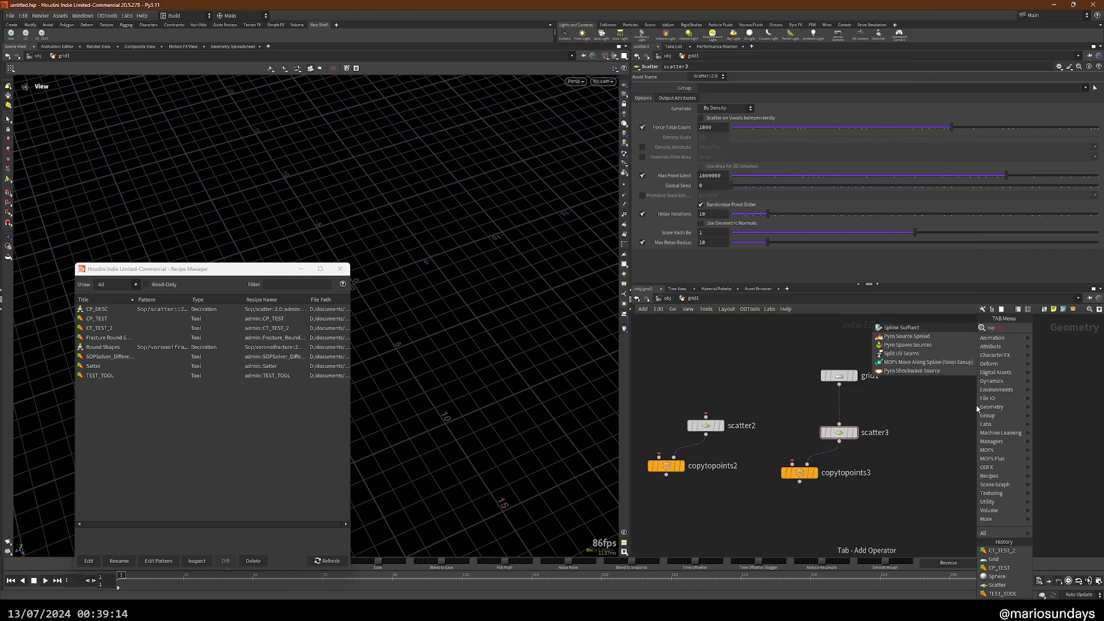
key("BackSpace")
type("here")
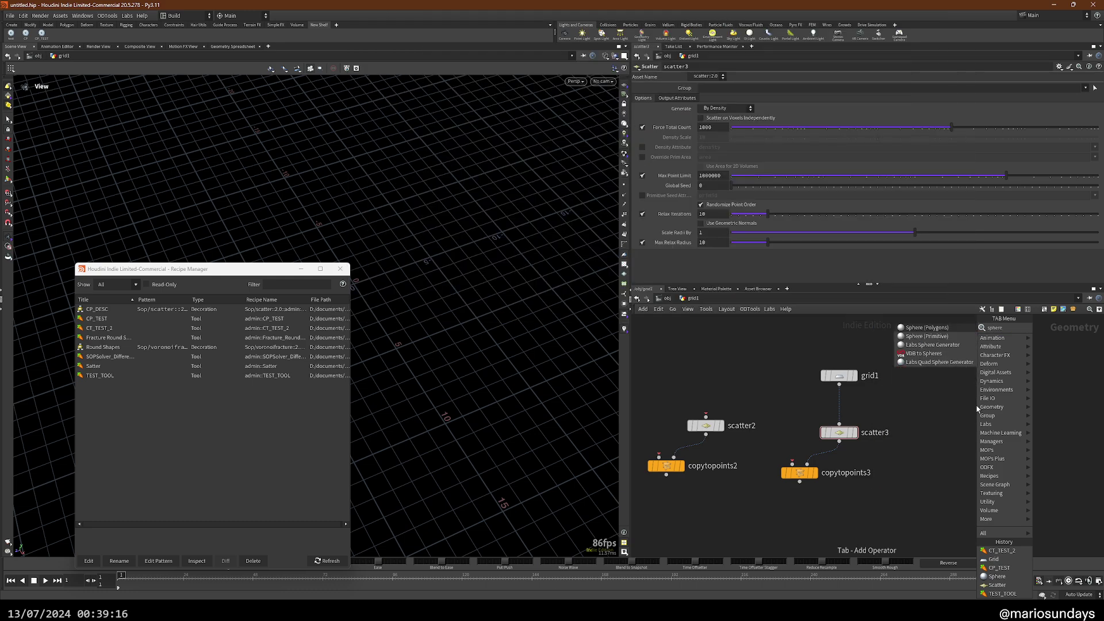
key("Return")
left_click(976, 406)
- Insert the CT_TEST_2 recipe from sphere1's output
left_click(977, 409)
key("Tab")
mouse_move(998, 477)
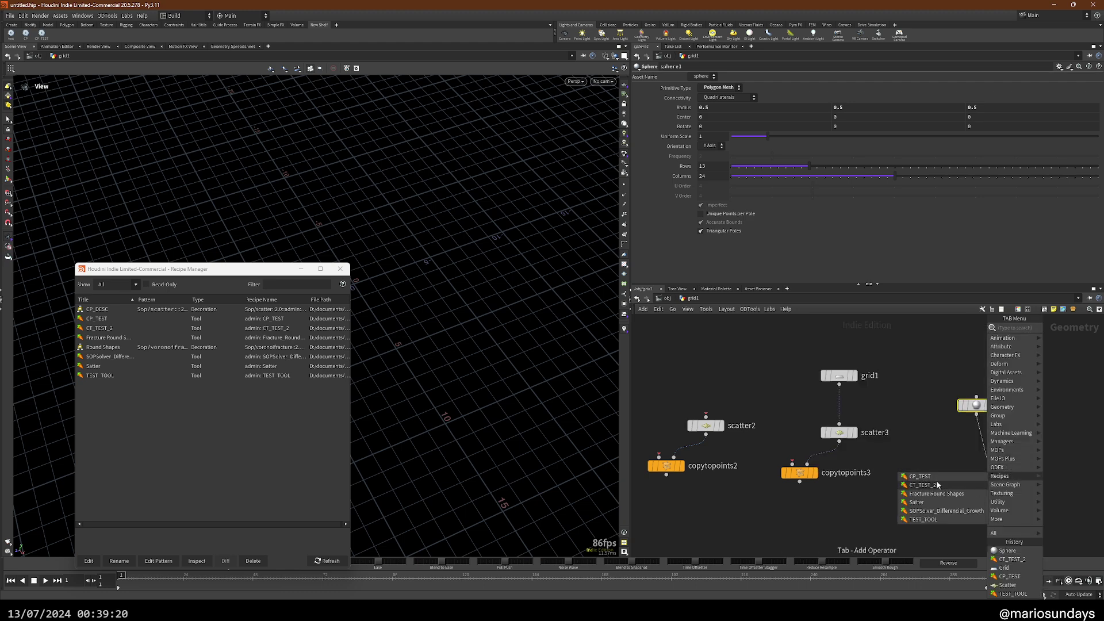
left_click(920, 477)
- Delete all nodes so that the geometry network is empty
scroll(906, 481, "down", 4)
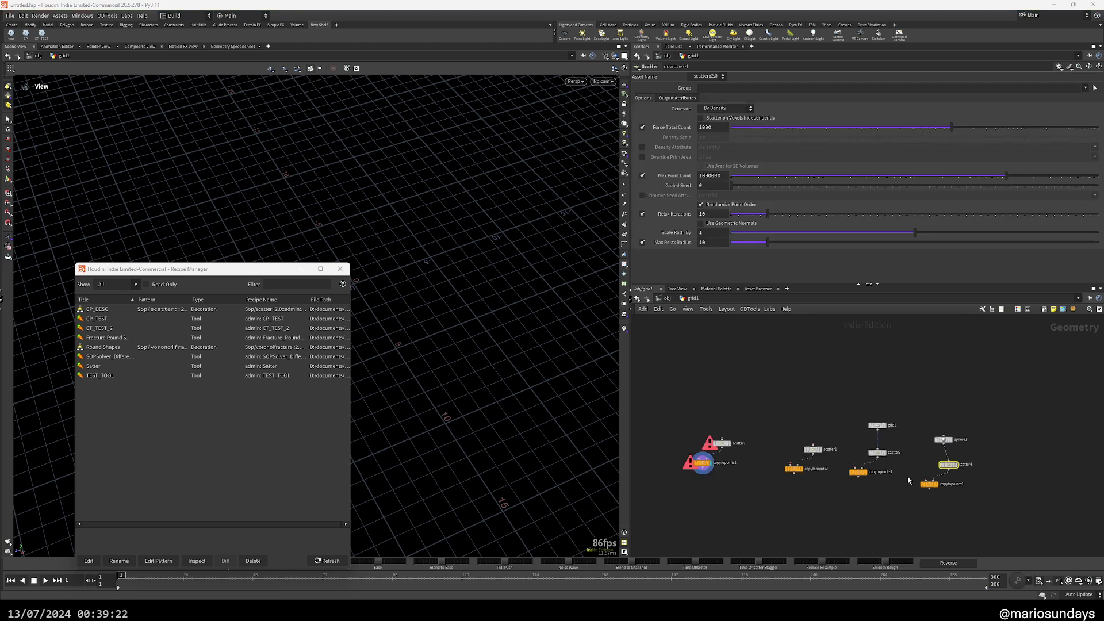
middle_click_drag(833, 475, 848, 455)
left_click_drag(672, 357, 983, 480)
key("Delete")
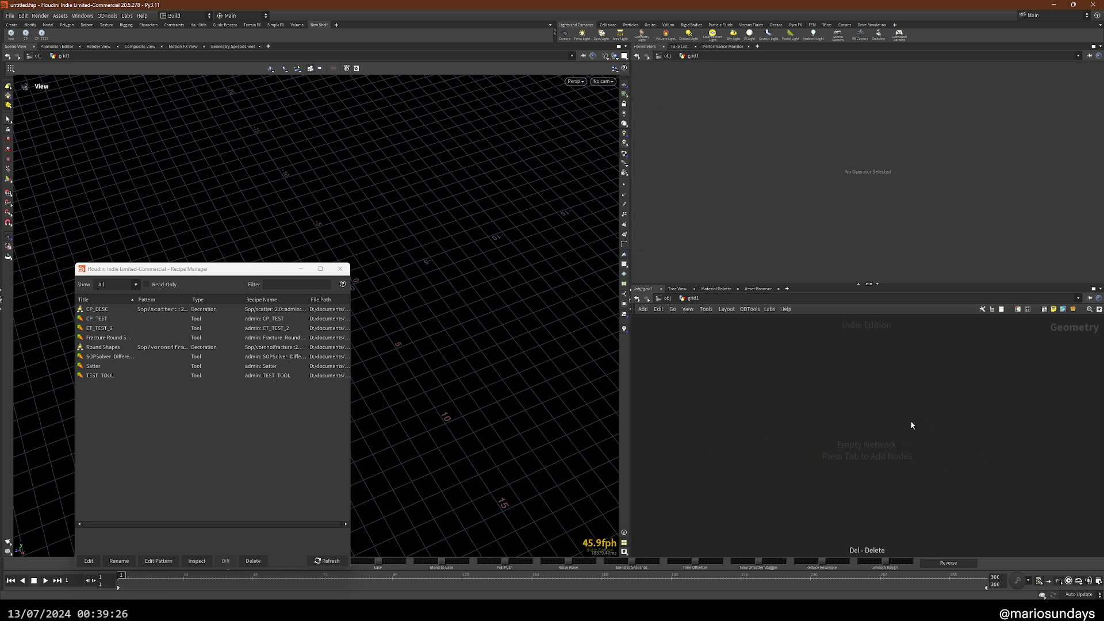
key("Tab")
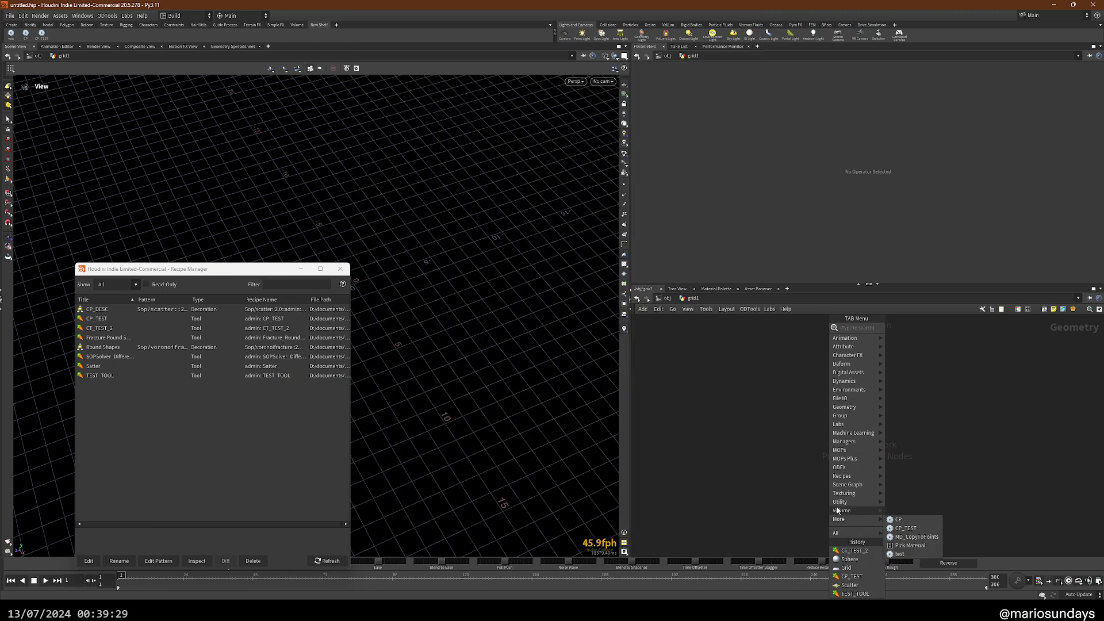
left_click(774, 439)
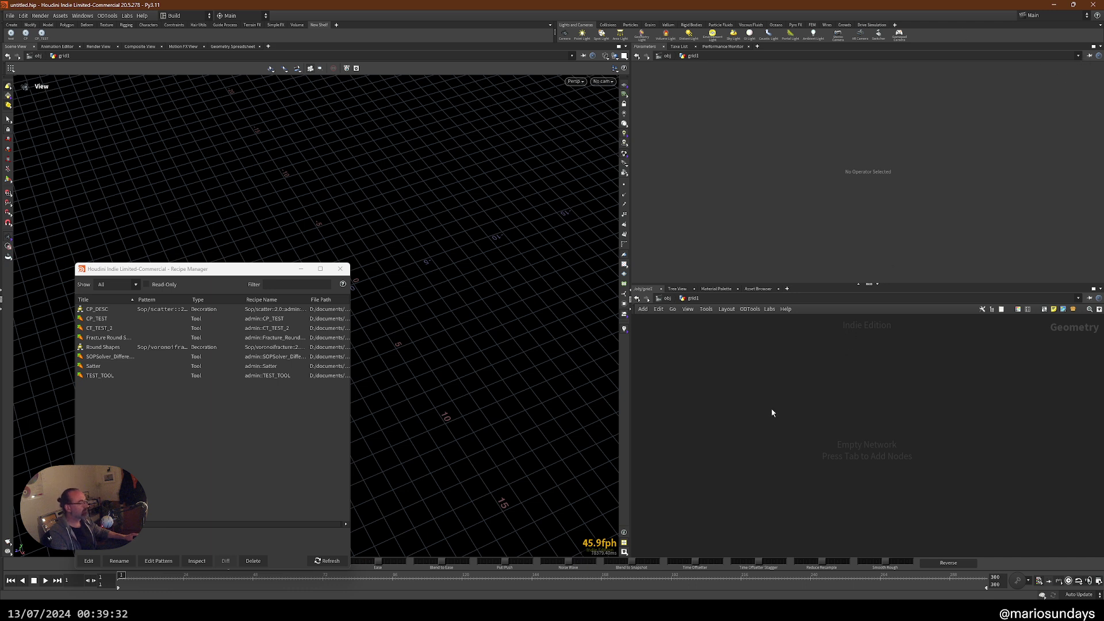
key("Tab")
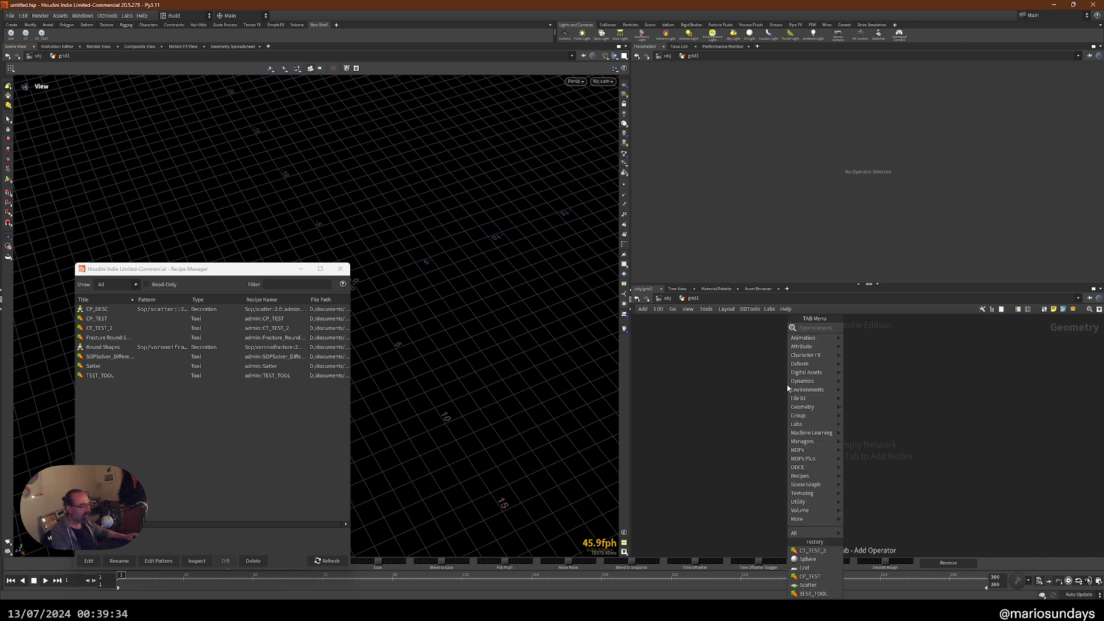
mouse_move(799, 407)
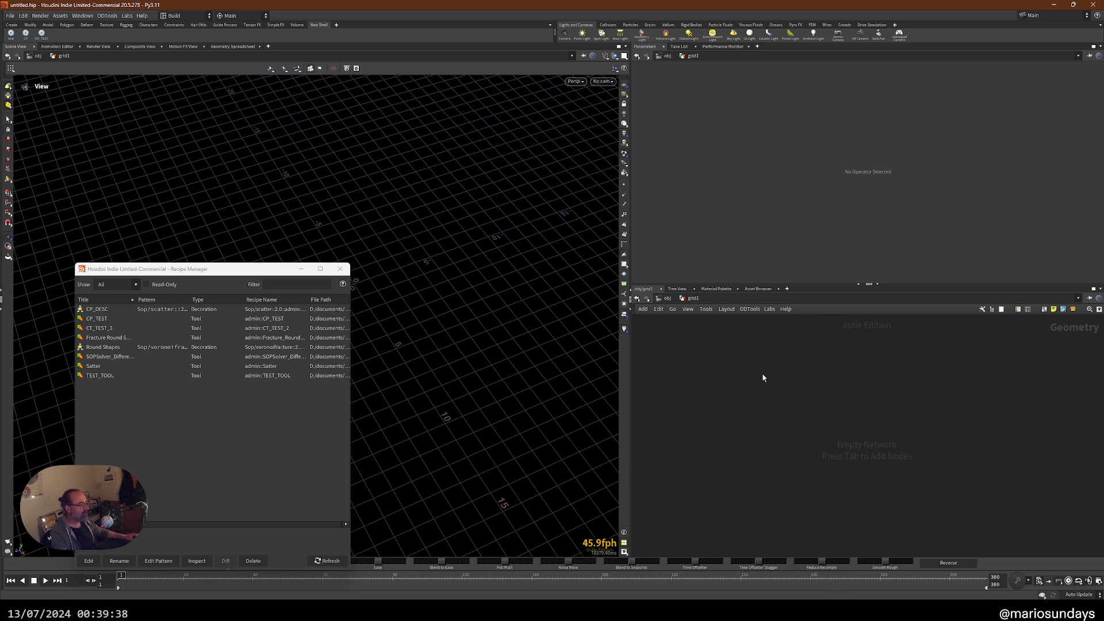
key("Tab")
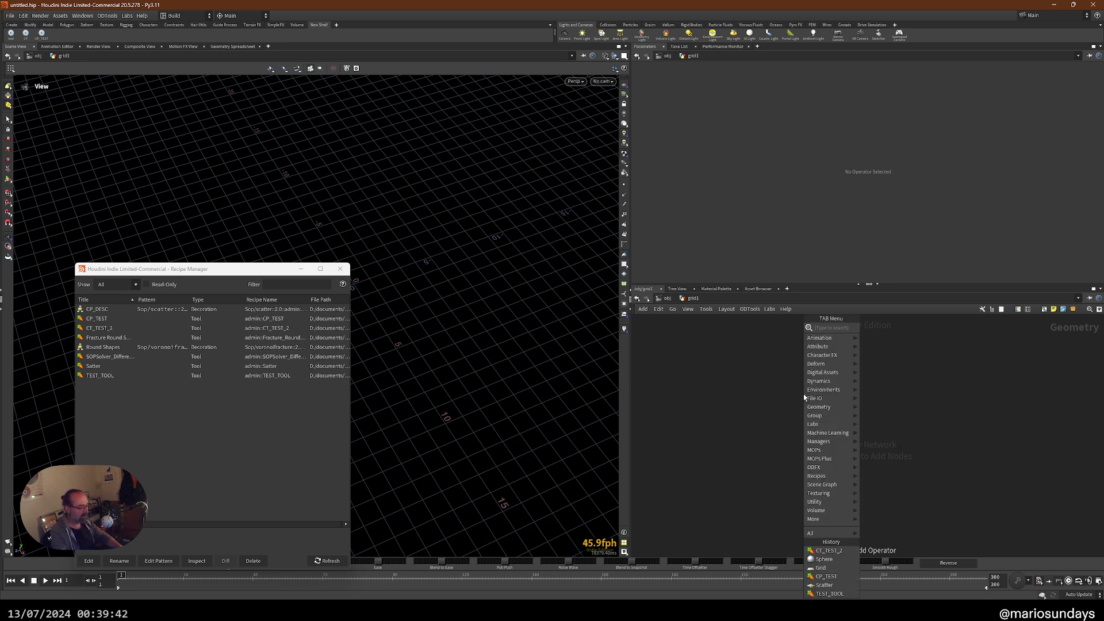
- Add a Scatter node in the empty network and apply the CP_DESC decoration recipe to it
type("scatte")
key("Return")
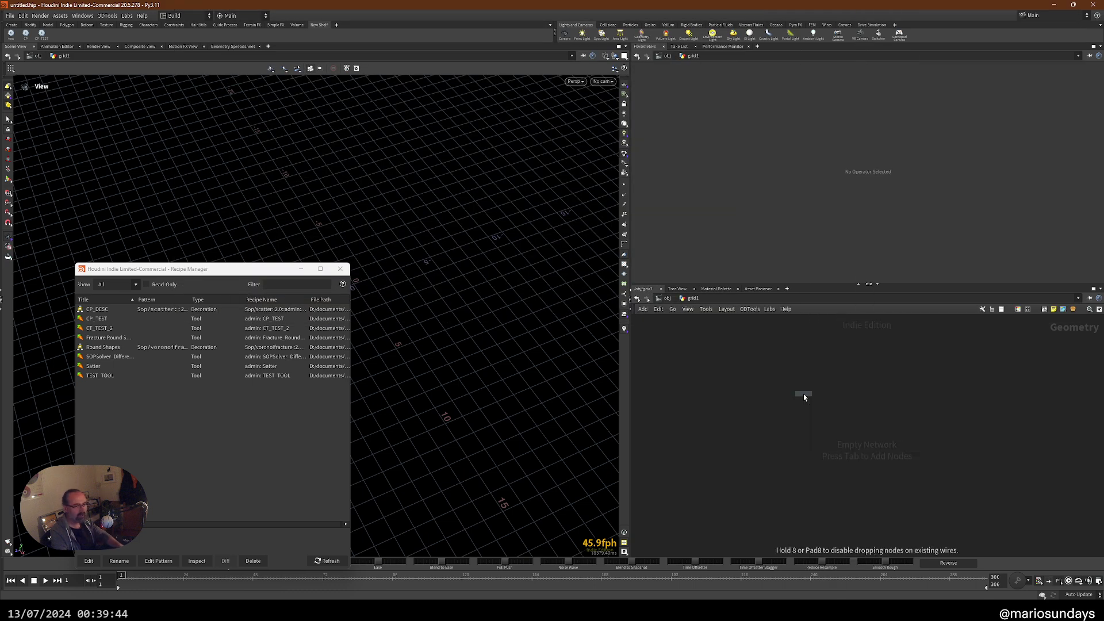
left_click(804, 397)
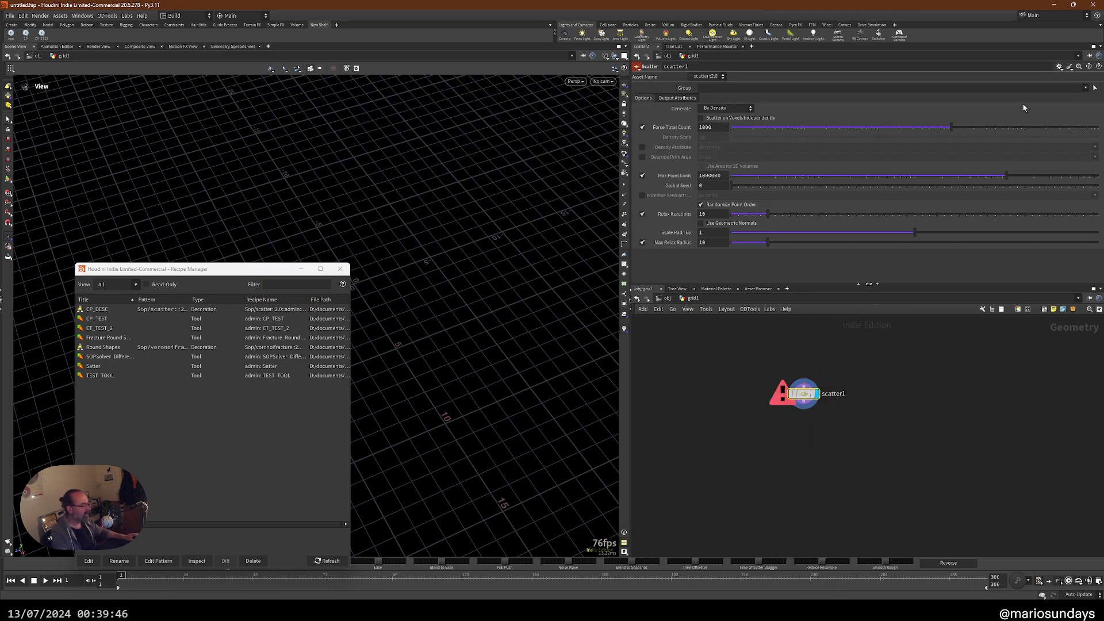
left_click(1060, 67)
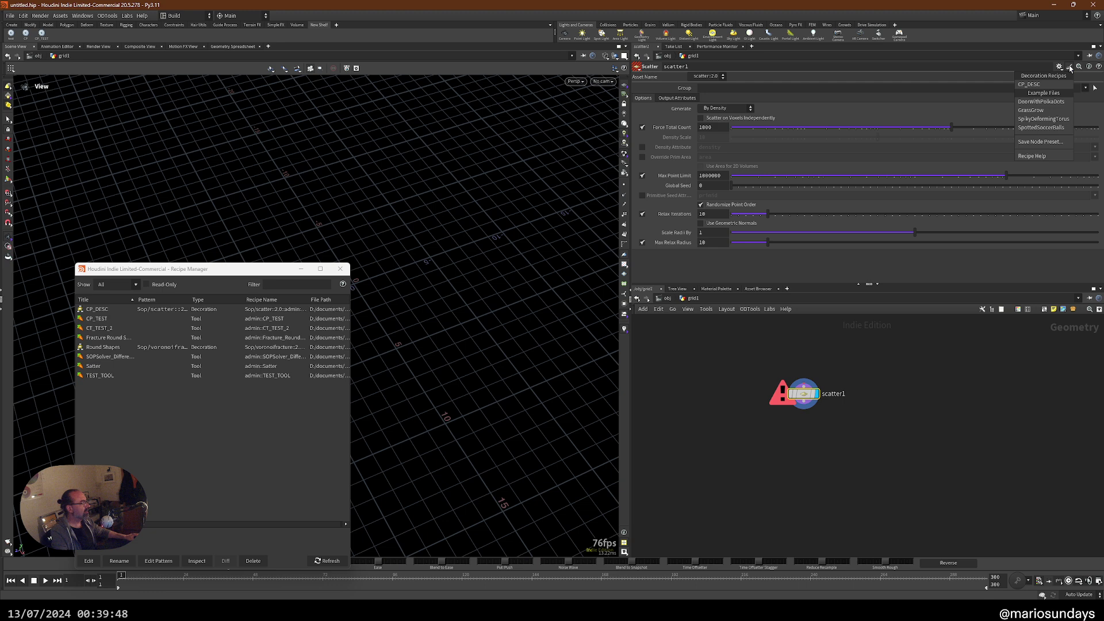
left_click(1033, 86)
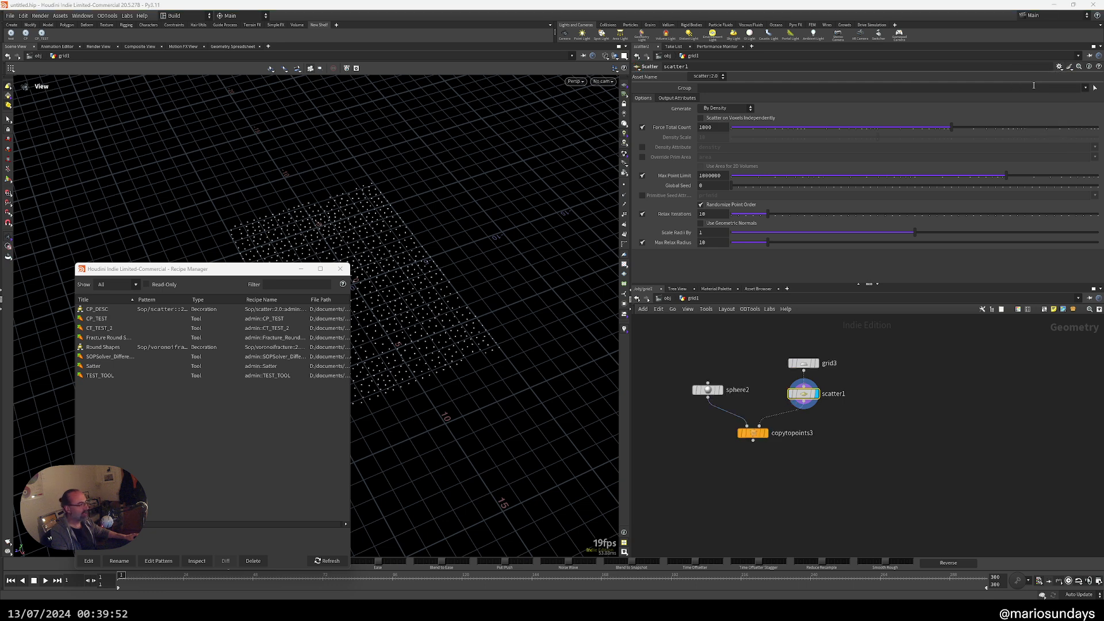
left_click_drag(805, 396, 803, 405)
middle_click_drag(792, 474, 853, 490)
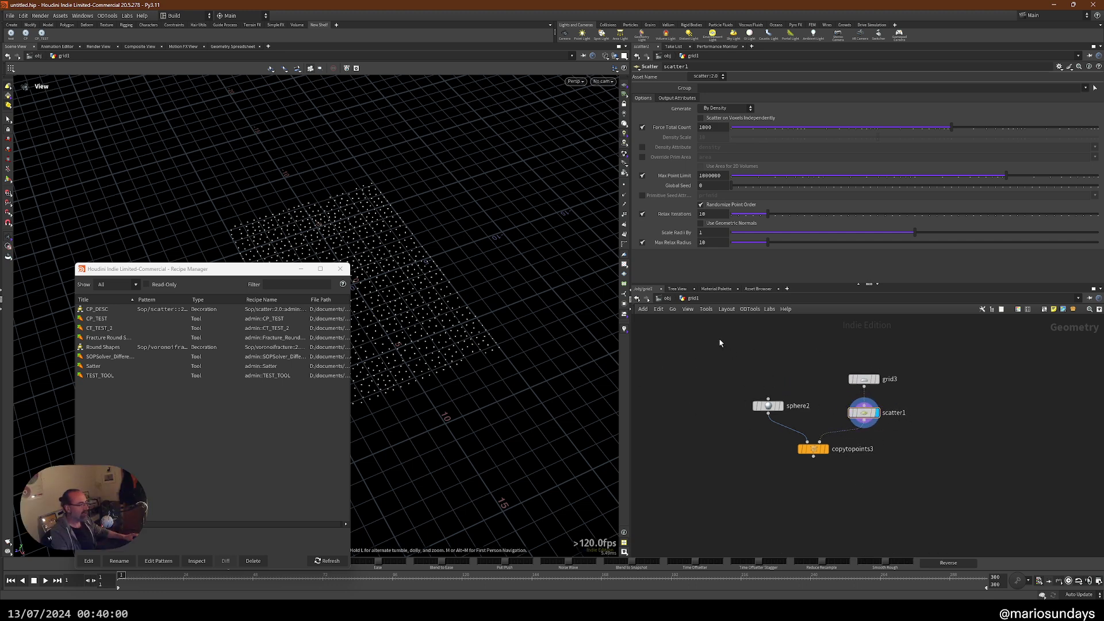
- Save the grid, sphere, Scatter and Copy to Points nodes as a decoration recipe titled CP_3, with copytopoints3 as the central node
left_click_drag(722, 334, 930, 492)
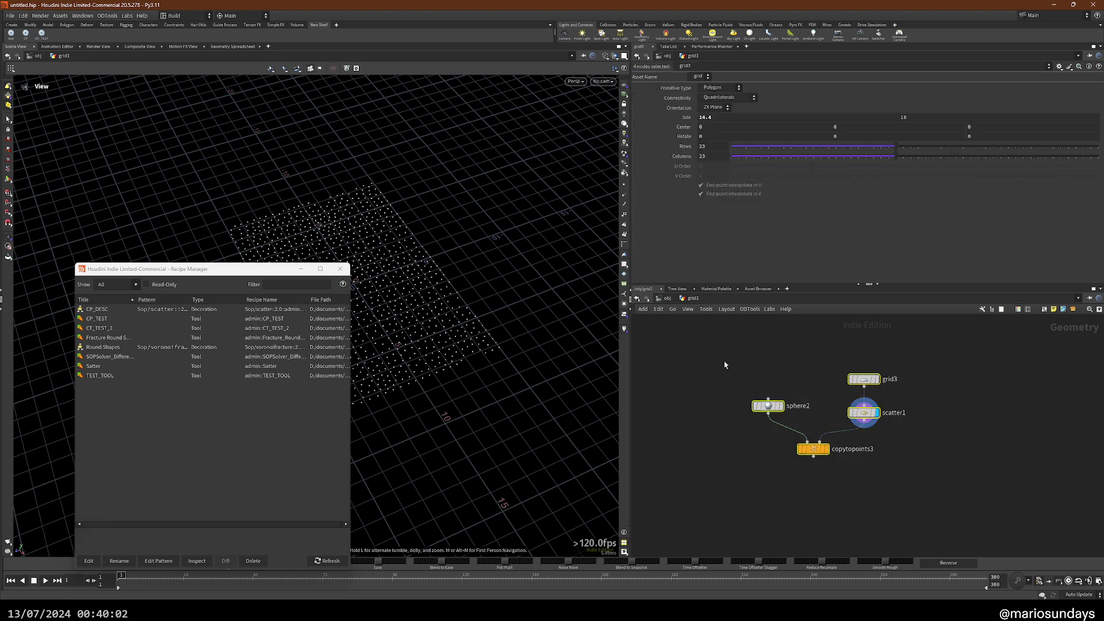
right_click(869, 415)
key("Escape")
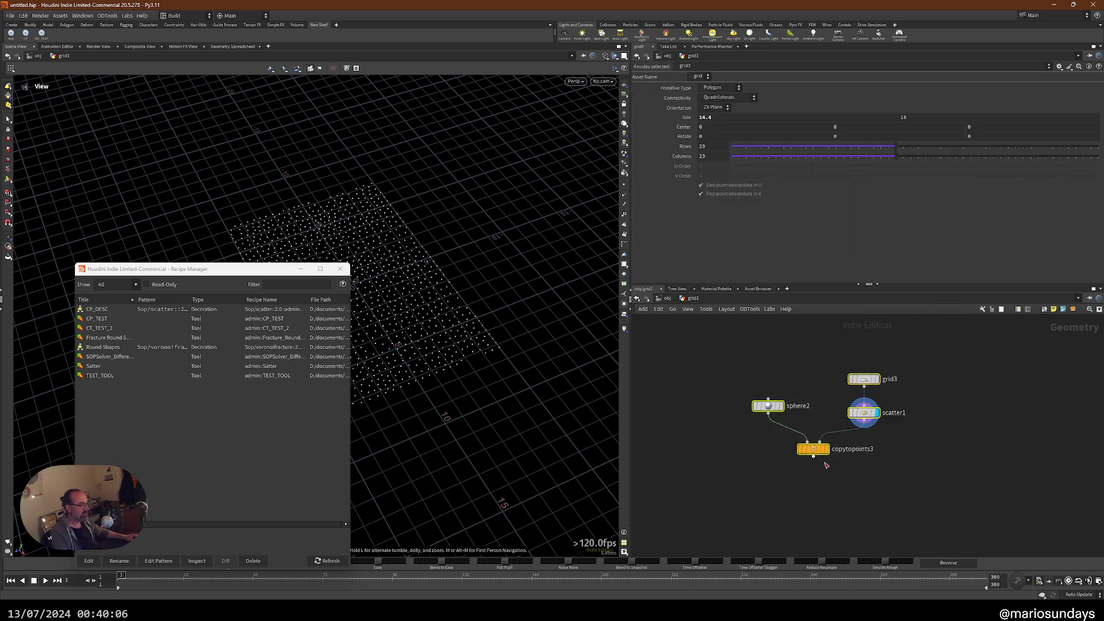
right_click(813, 451)
key("Escape")
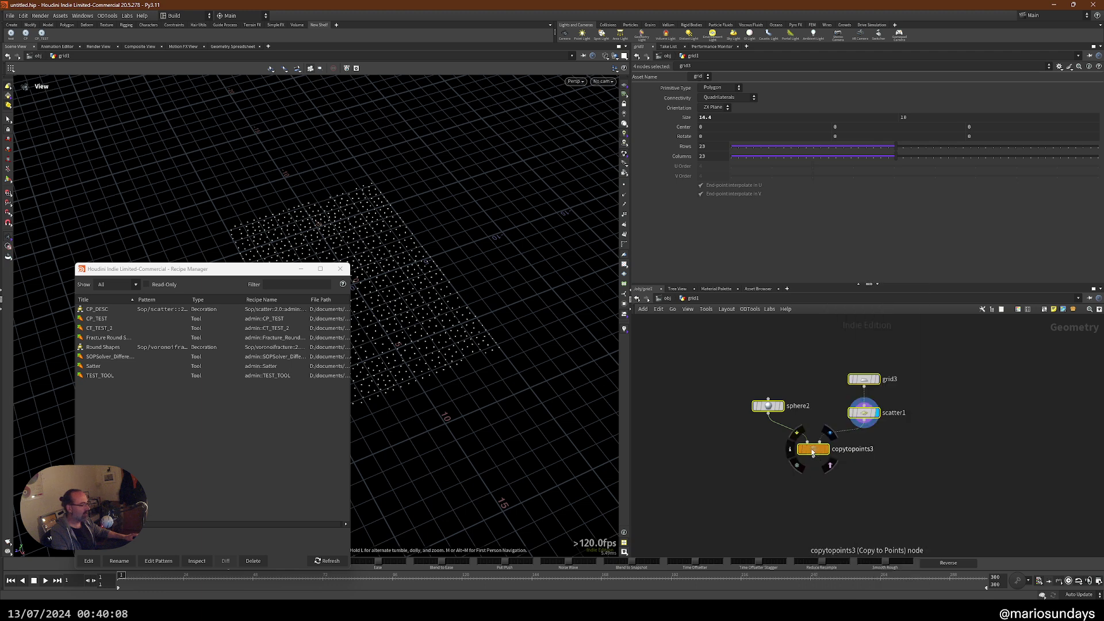
right_click(813, 453)
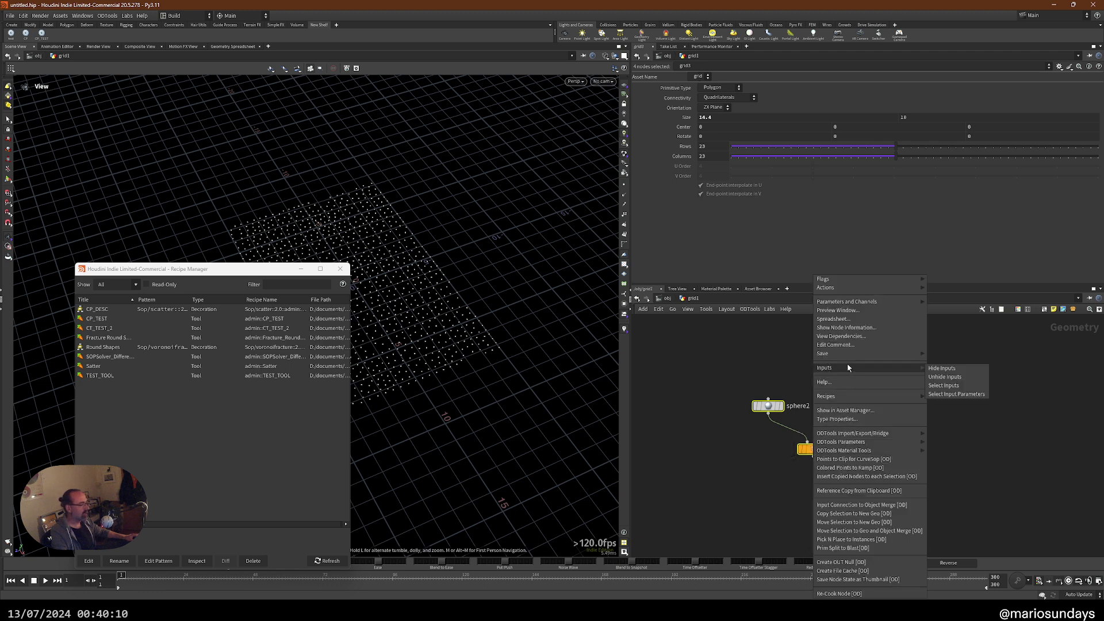
mouse_move(844, 398)
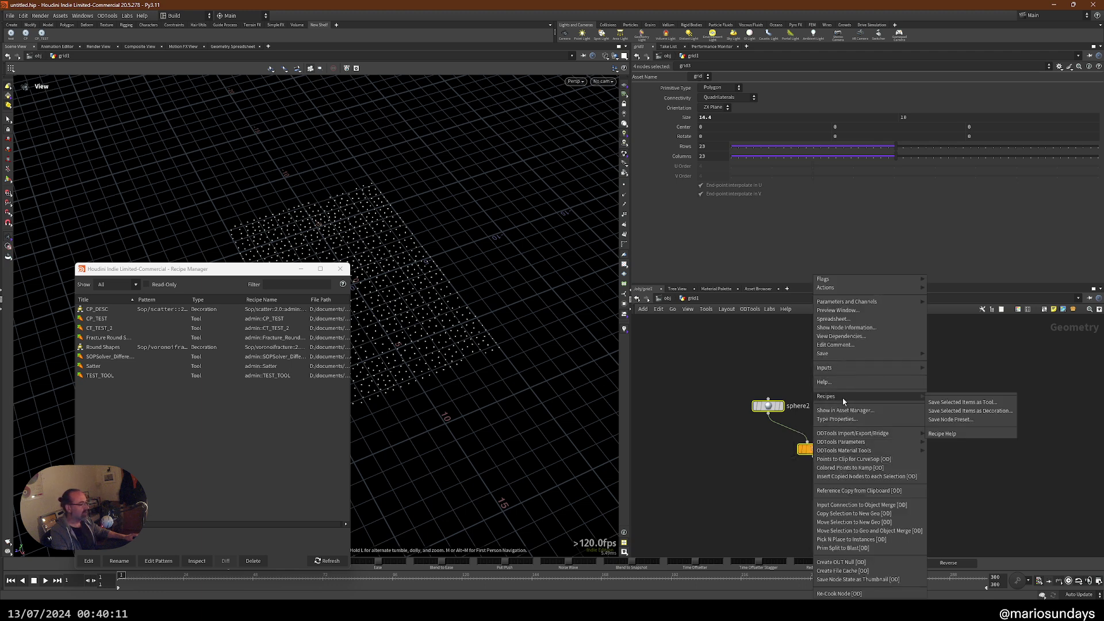
left_click(968, 412)
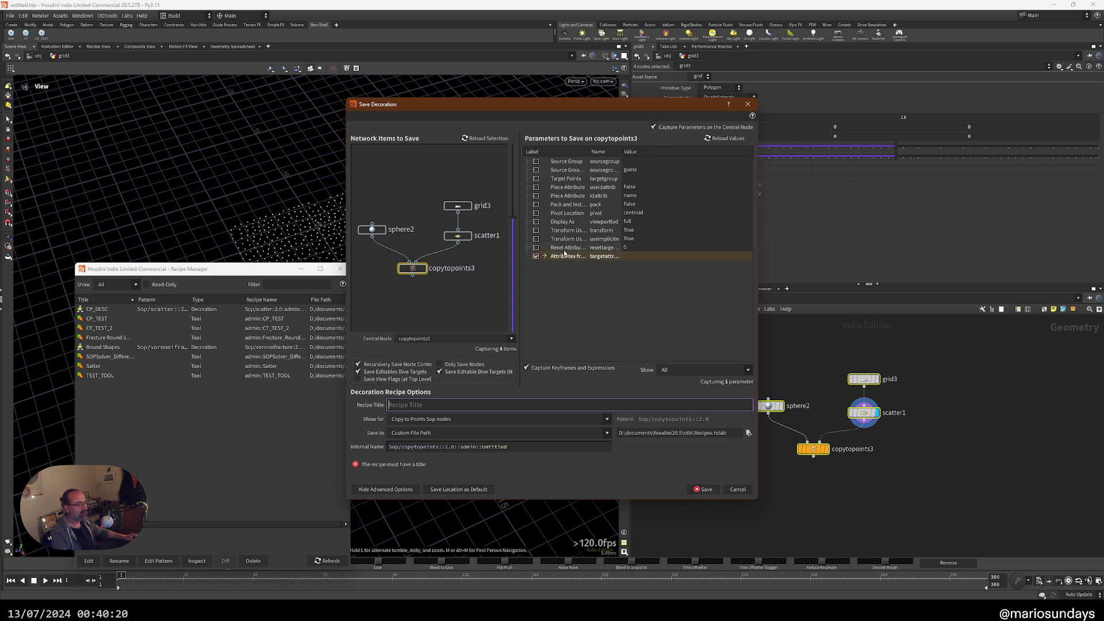
left_click(415, 267)
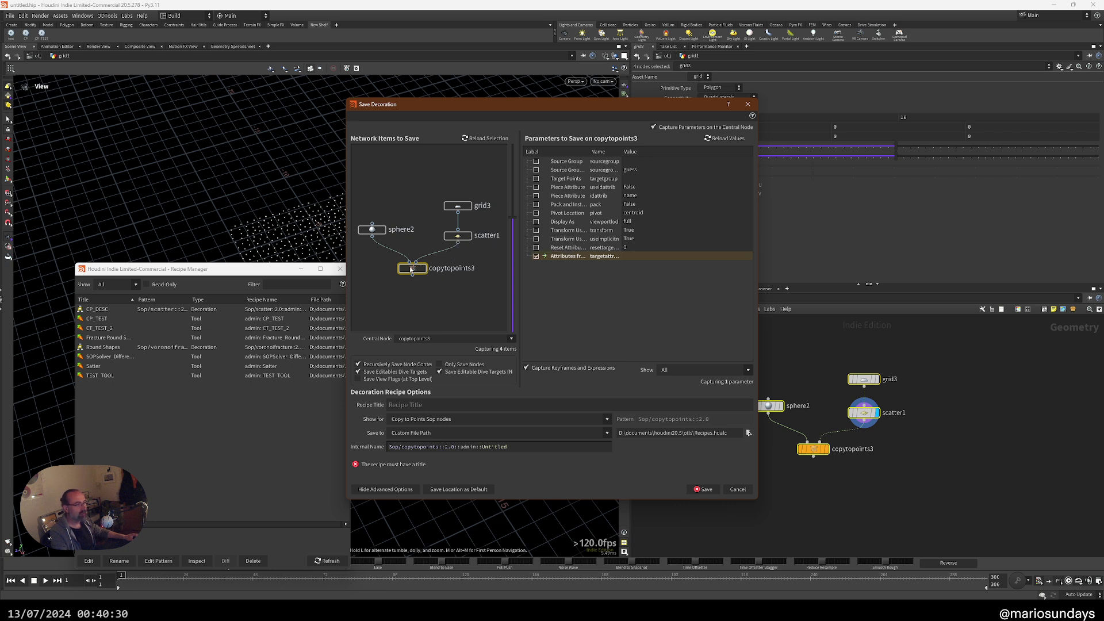
left_click(411, 406)
type("CP_3")
key("Return")
- Add a separate Copy to Points node in the empty space beside the existing network
middle_click_drag(947, 434, 818, 440)
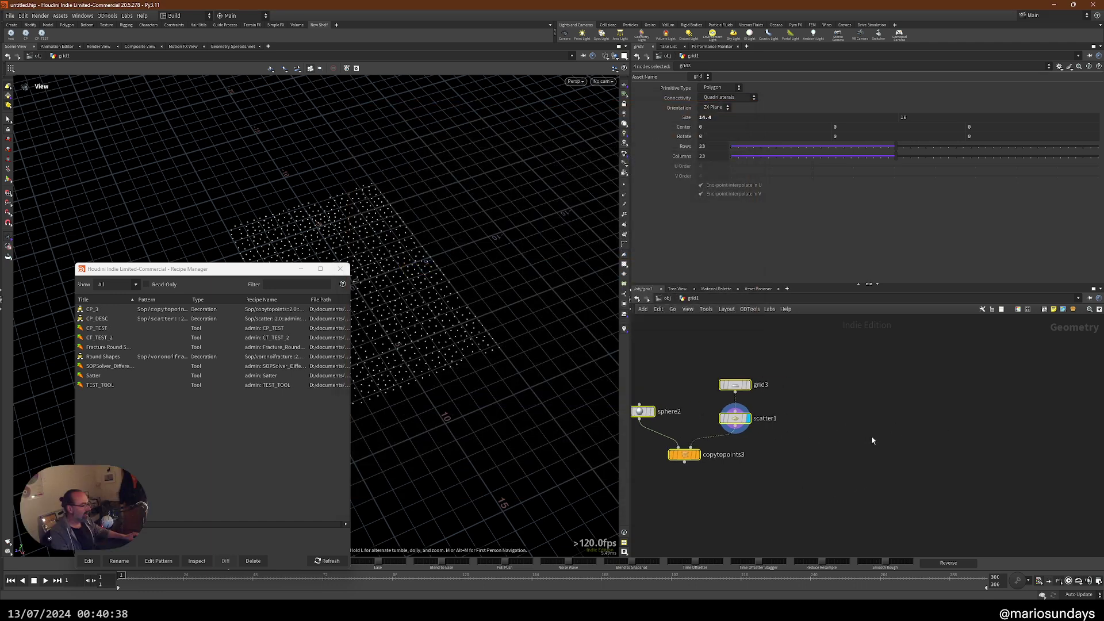
left_click(894, 434)
key("Tab")
type("copy to")
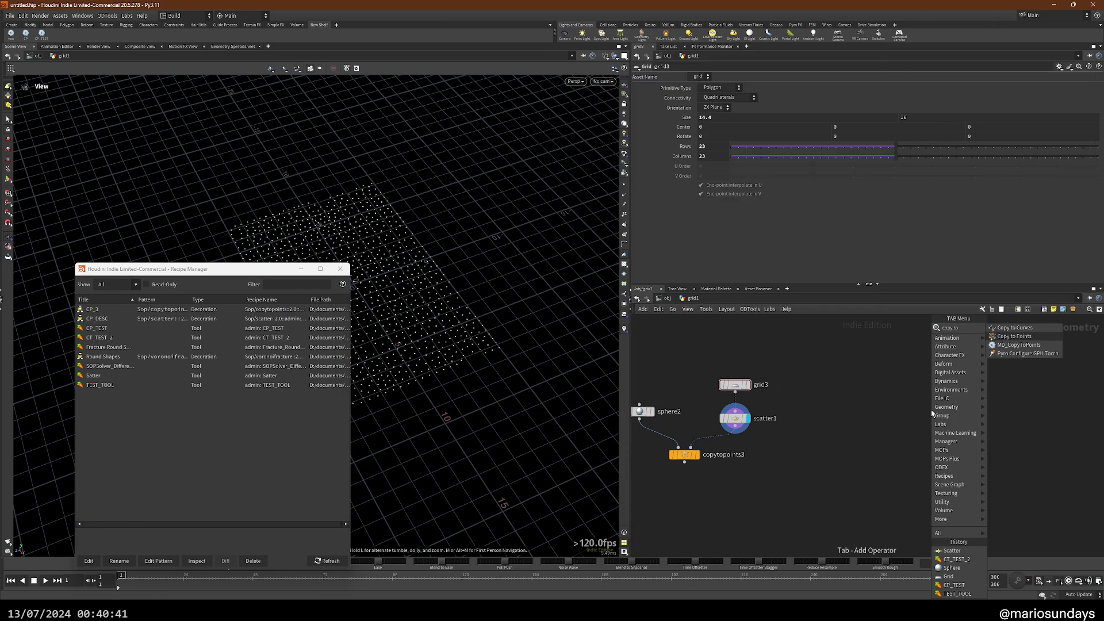
key("Return")
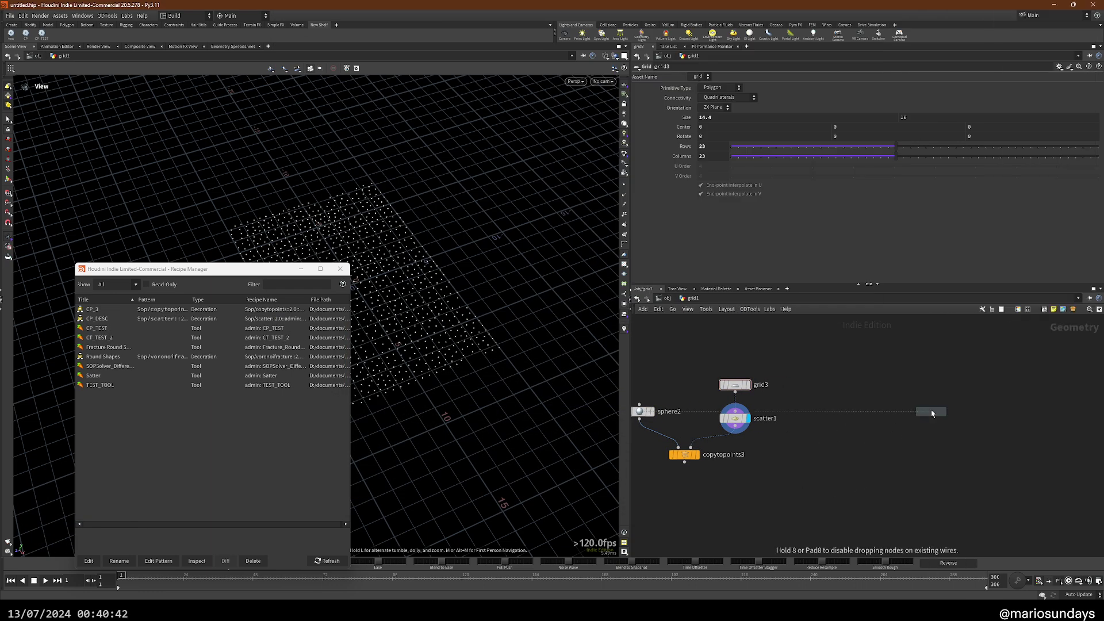
left_click(932, 413)
- Apply the CP_3 decoration recipe to the new Copy to Points node
left_click(1069, 68)
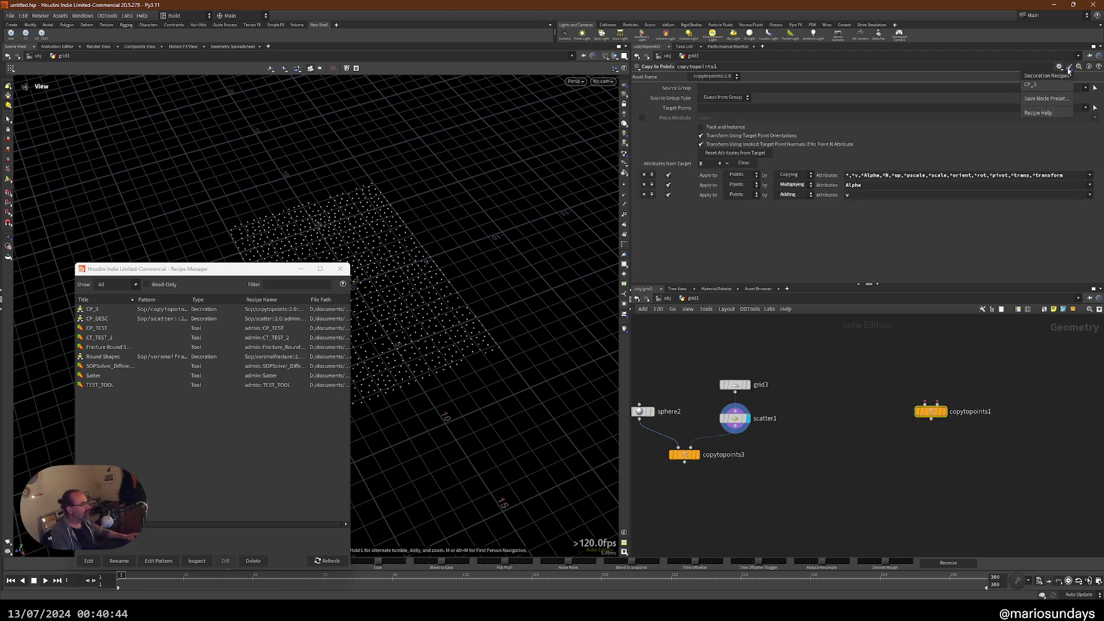
left_click(1035, 85)
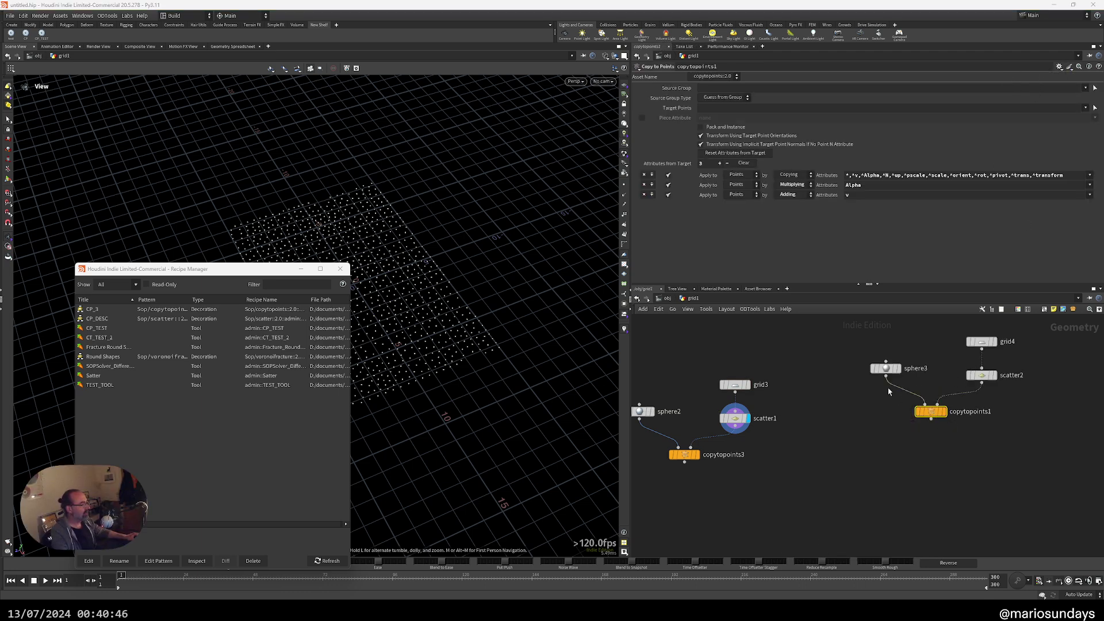
left_click(983, 445)
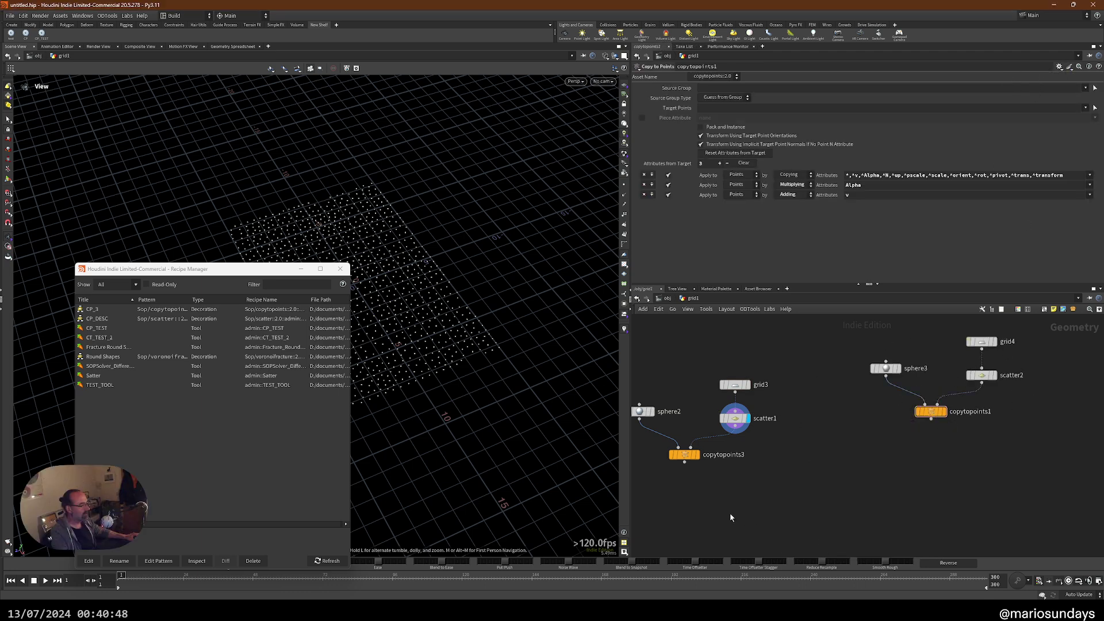
- Connect a Null node to the output of copytopoints3
left_click(931, 419)
key("Tab")
key("Escape")
left_click(684, 462)
left_click(688, 512)
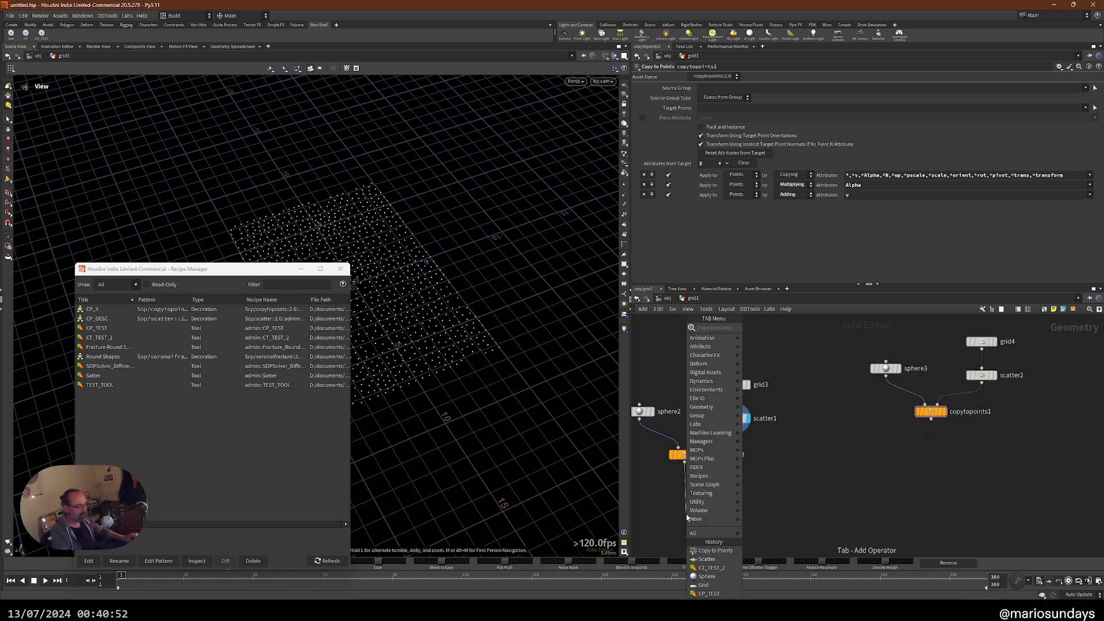
type("null")
key("Return")
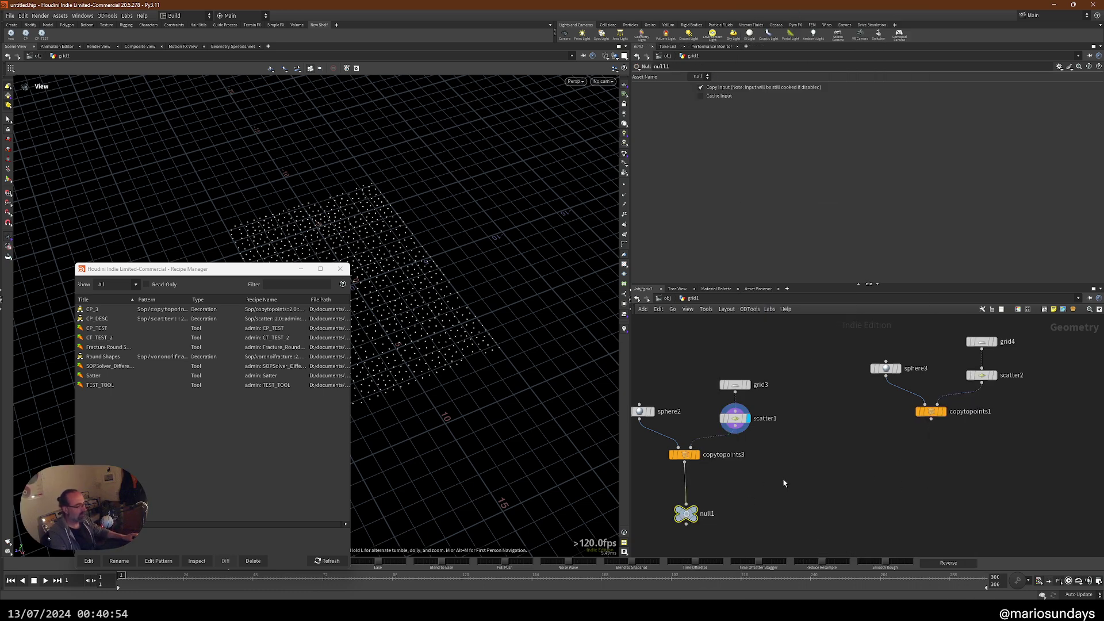
- Save the grid3, sphere2, scatter1, copytopoints3 and null1 nodes as a decoration recipe titled CP_4, with scatter1 as the central node
left_click_drag(689, 322, 868, 558)
right_click(818, 411)
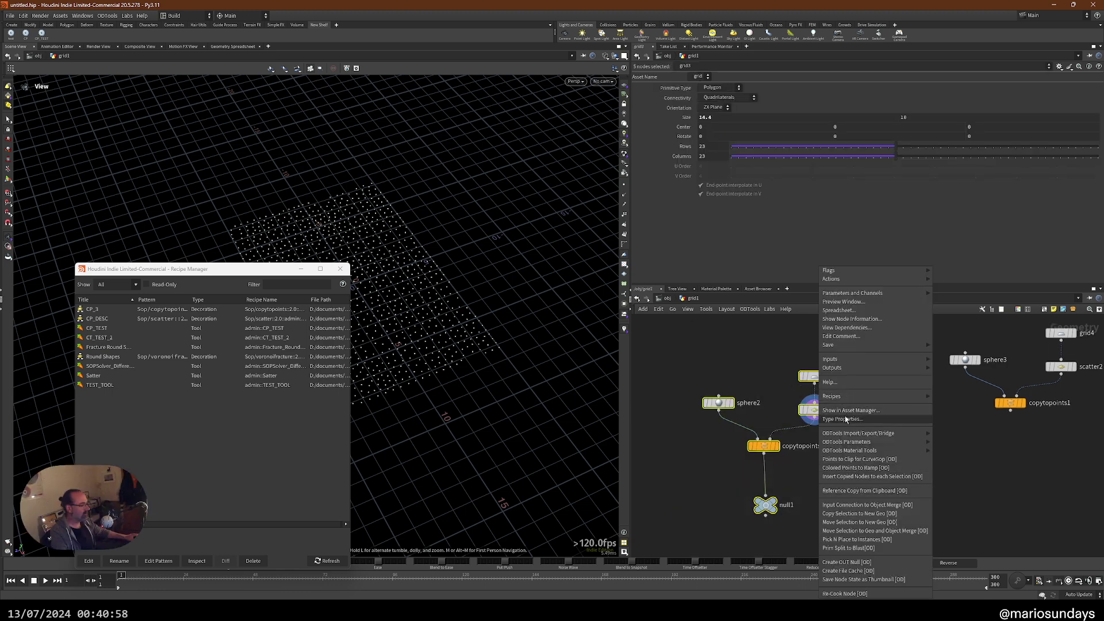
mouse_move(844, 400)
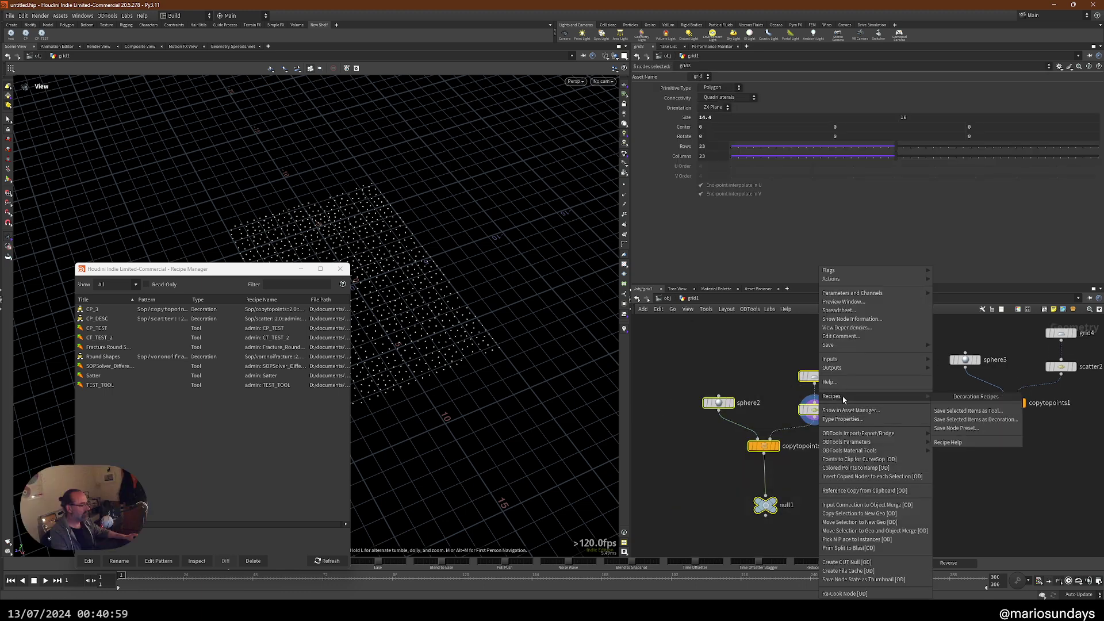
left_click(957, 419)
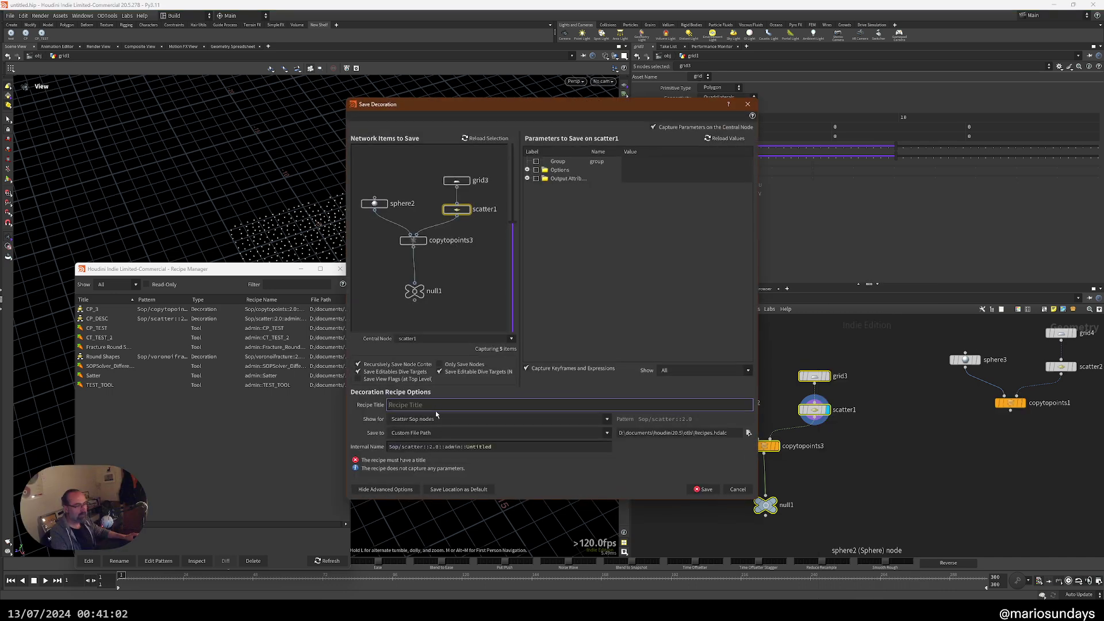
type("C")
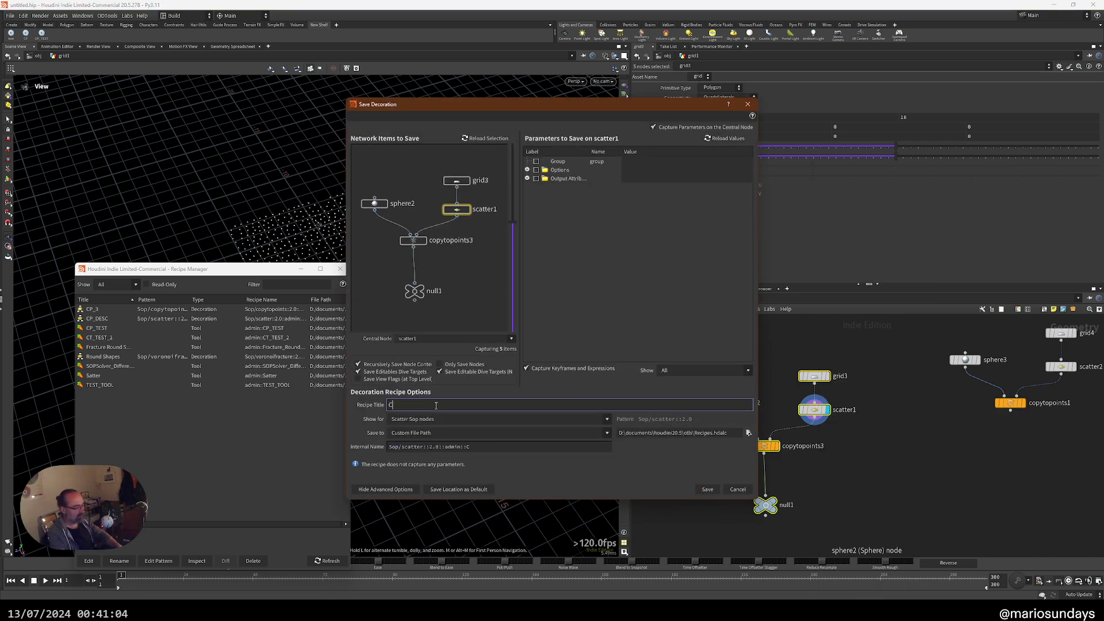
type("P_4")
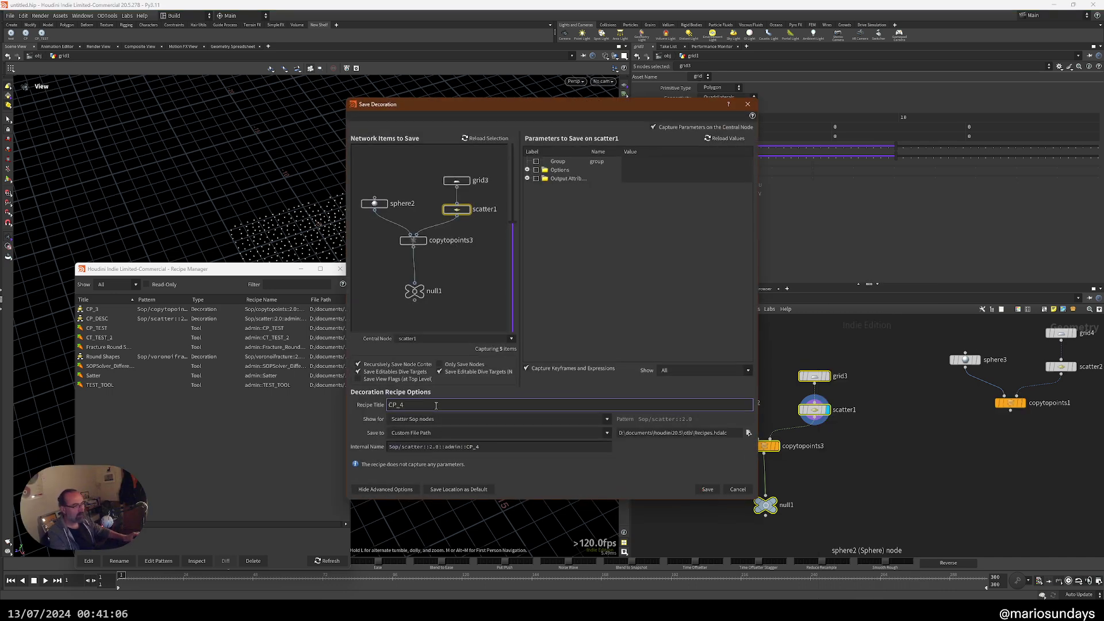
right_click(412, 242)
left_click(457, 208)
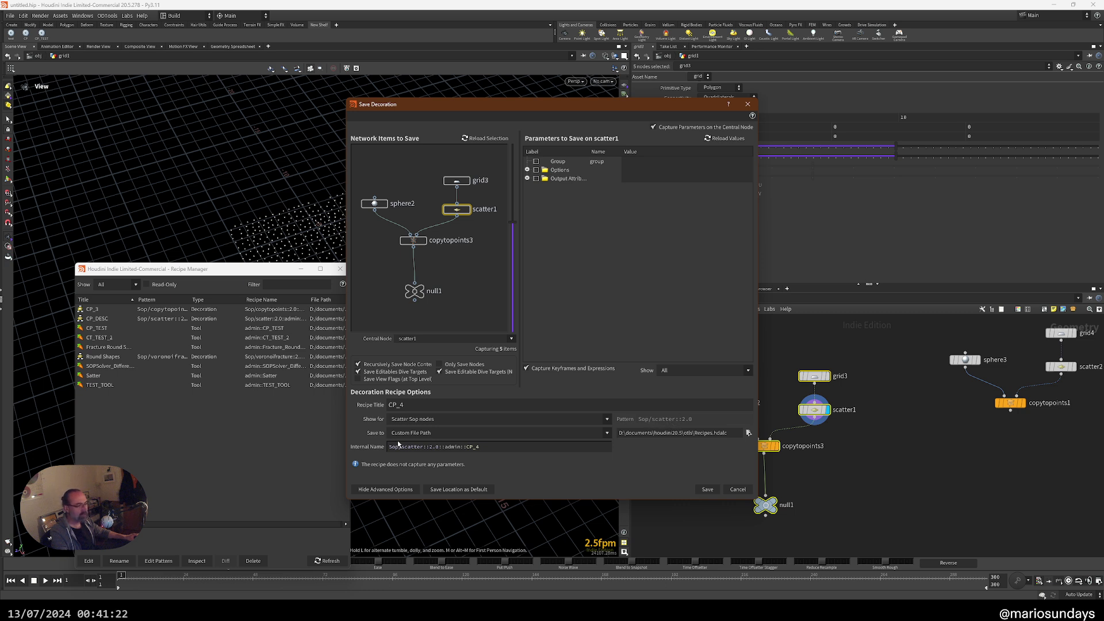
left_click(411, 419)
left_click(373, 444)
left_click(707, 489)
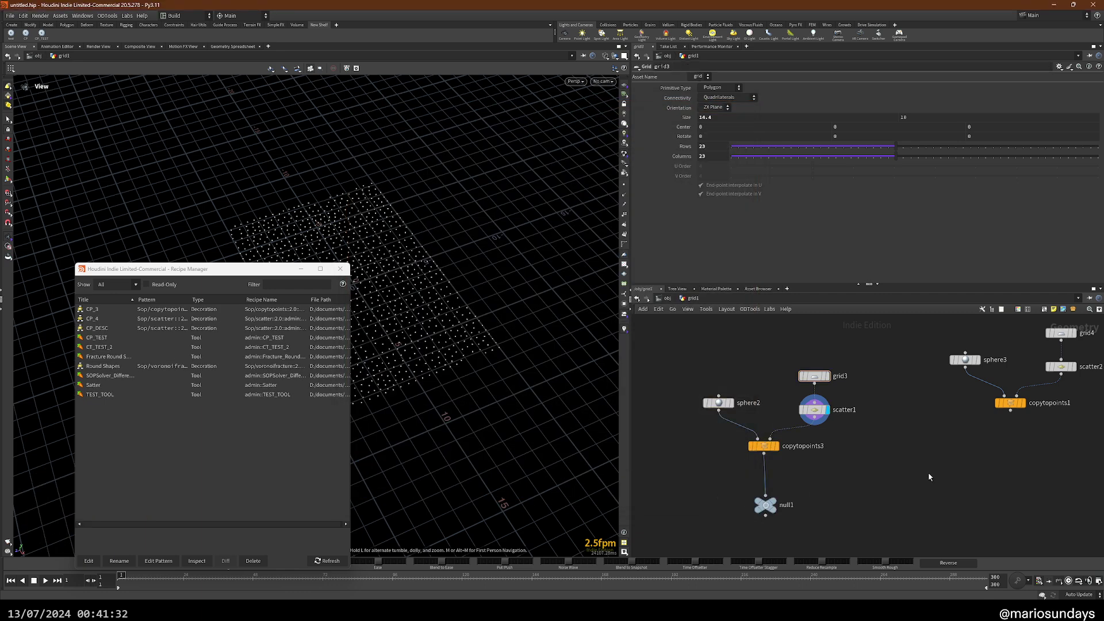
- Add another Scatter node beside the null1 chain and apply the CP_4 decoration recipe to it
middle_click_drag(927, 474, 872, 451)
key("Tab")
type("scatte")
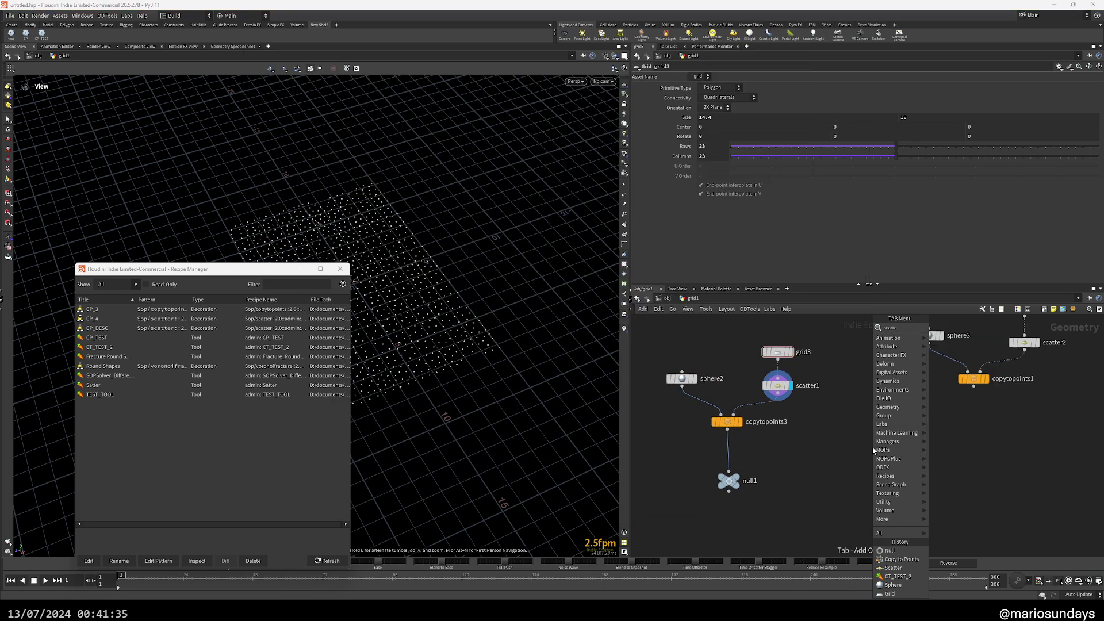
key("Return")
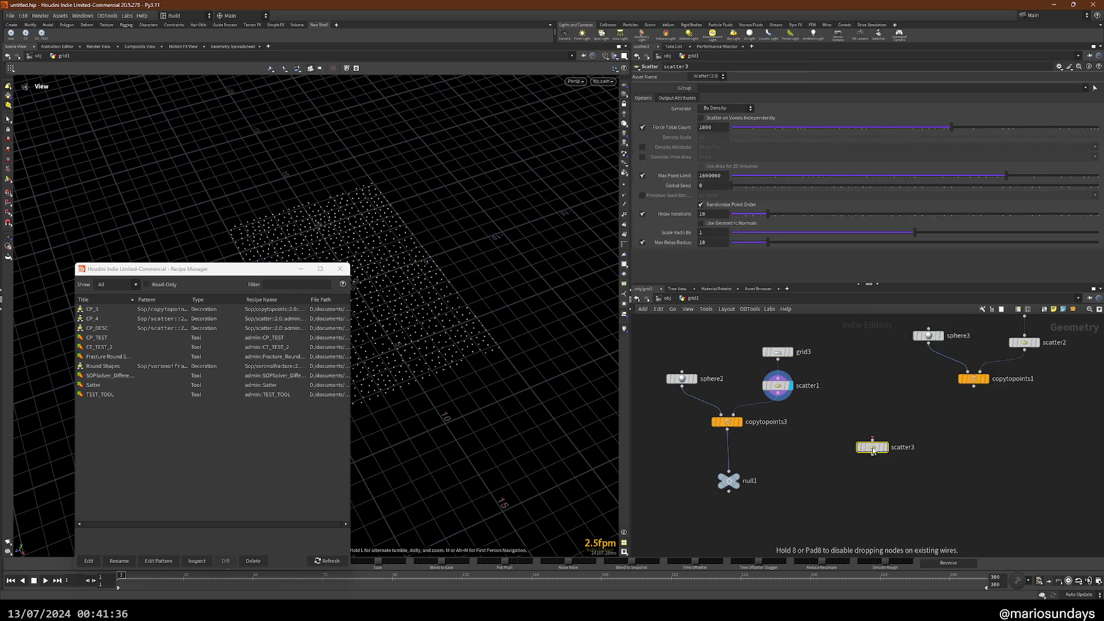
left_click(1059, 67)
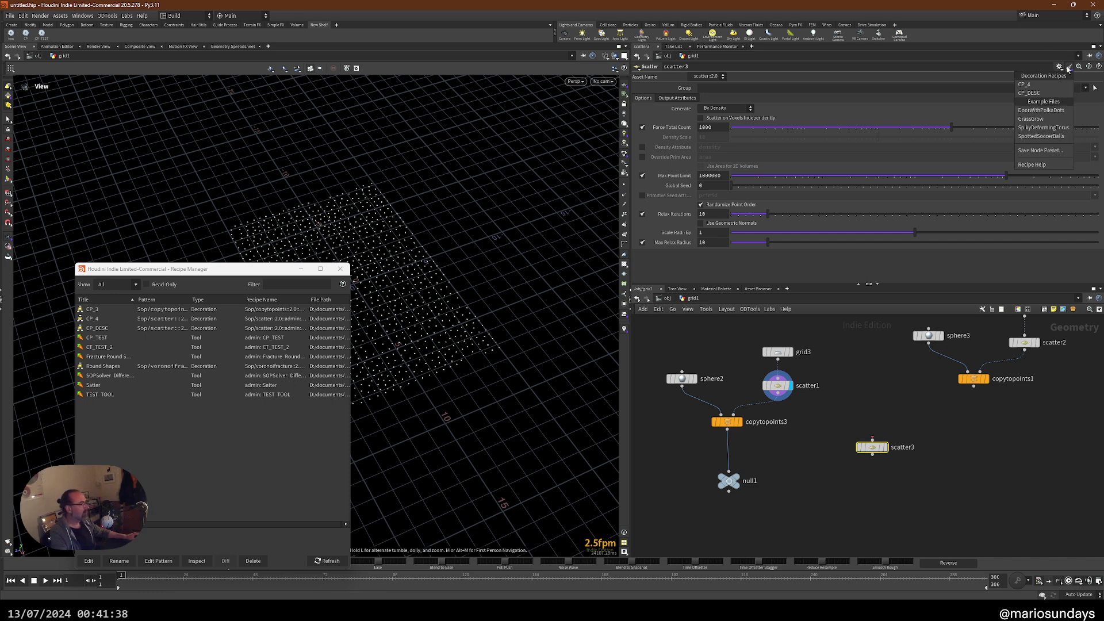
left_click(1033, 86)
middle_click_drag(923, 464, 933, 425)
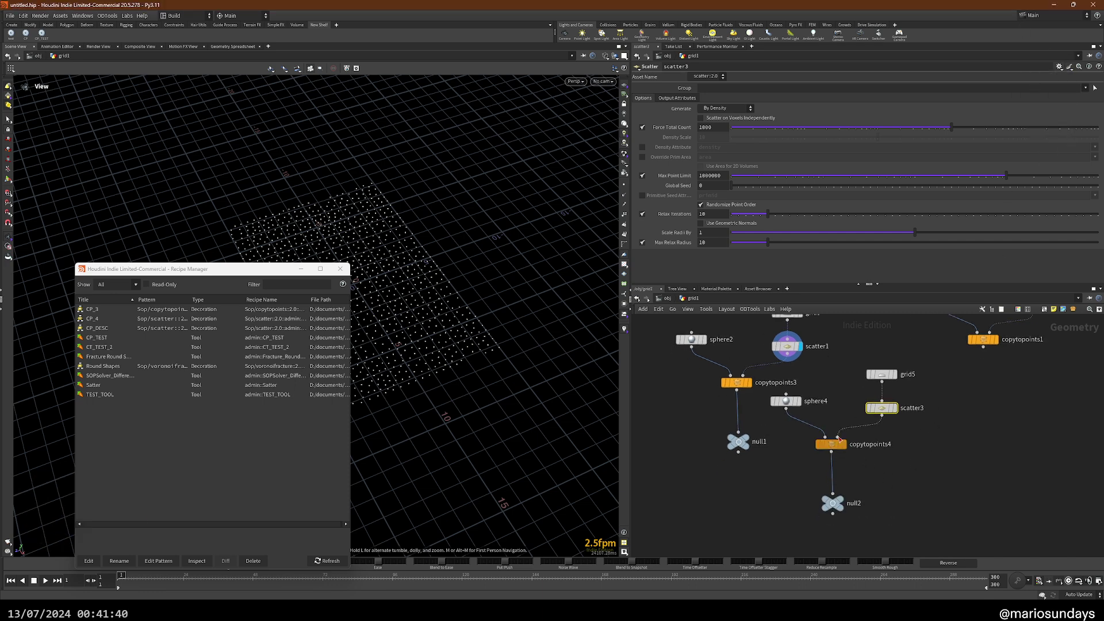
- Delete all nodes from the geometry network
scroll(841, 429, "down", 3)
left_click_drag(708, 340, 964, 518)
key("Delete")
- Add a Scatter node to the empty network and load its SpottedSoccerBalls example file
key("Tab")
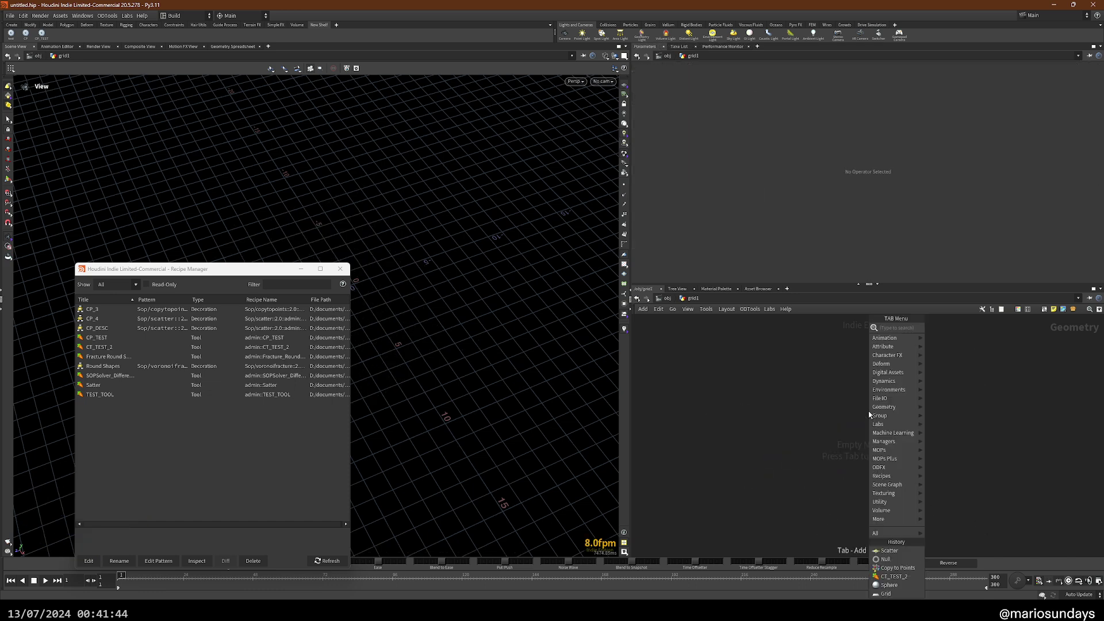
type("scatte")
key("Return")
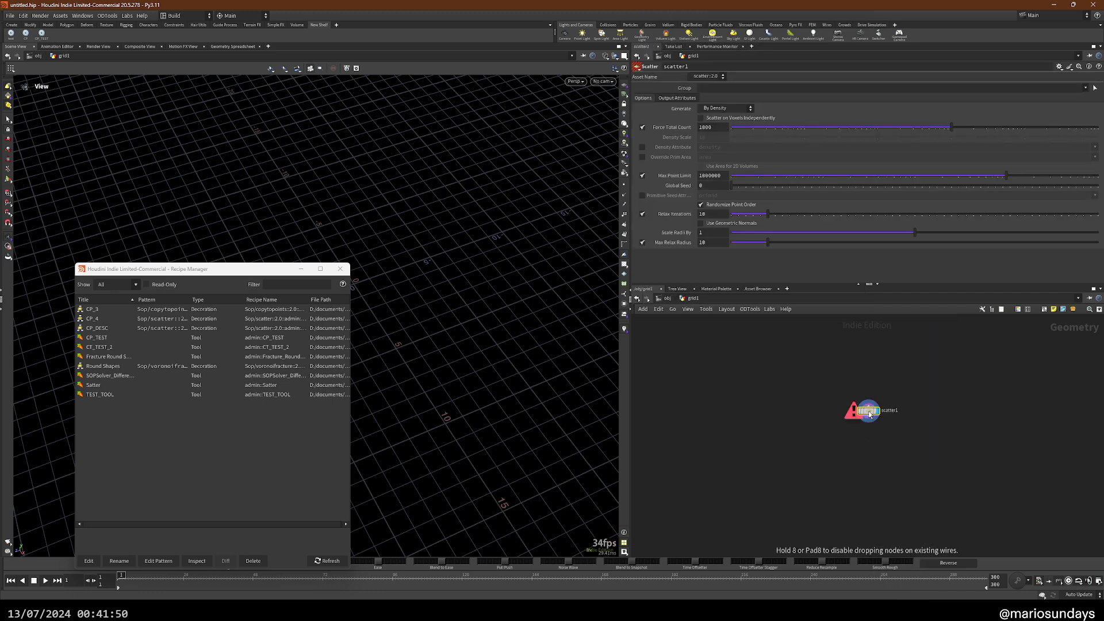
left_click(1059, 66)
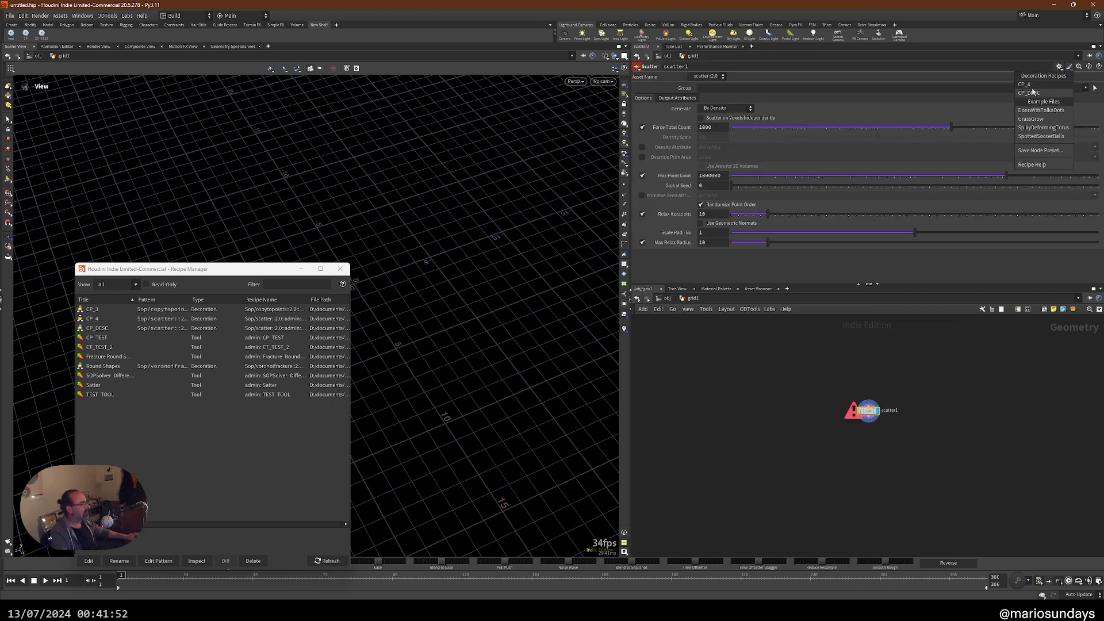
left_click(1035, 136)
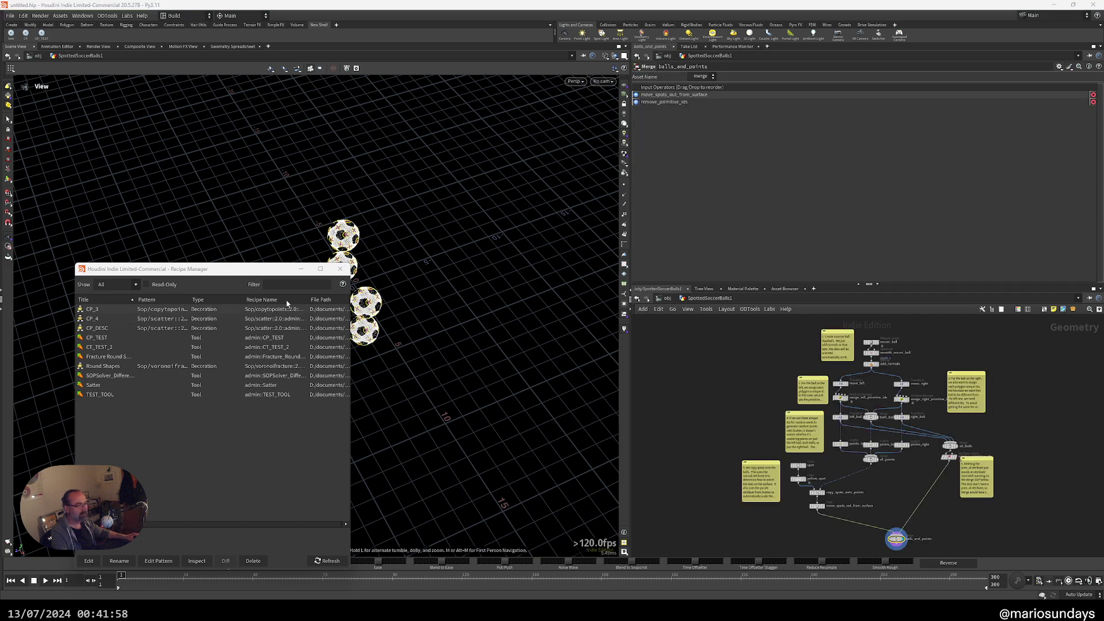
- Go back up to the object level and delete the SpottedSoccerBalls1 example network
left_click_drag(261, 274, 127, 266)
left_click_drag(333, 282, 441, 236)
right_click_drag(441, 237, 364, 322)
mouse_move(363, 322)
left_mouse_down()
mouse_move(431, 299)
mouse_move(372, 310)
left_mouse_up()
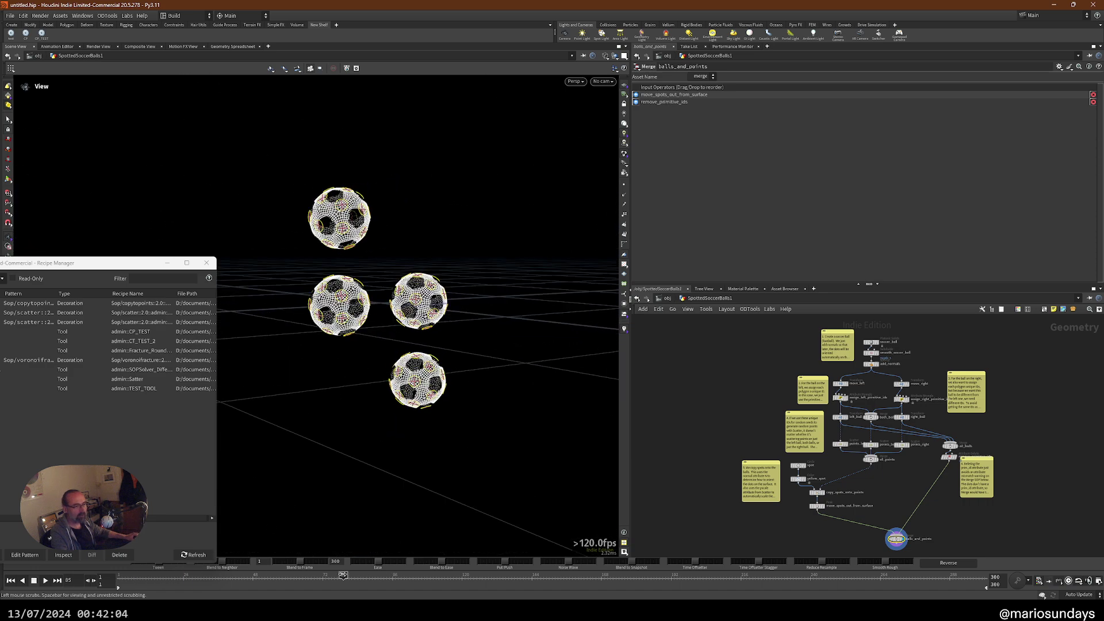
scroll(845, 371, "up", 6)
scroll(843, 379, "down", 7)
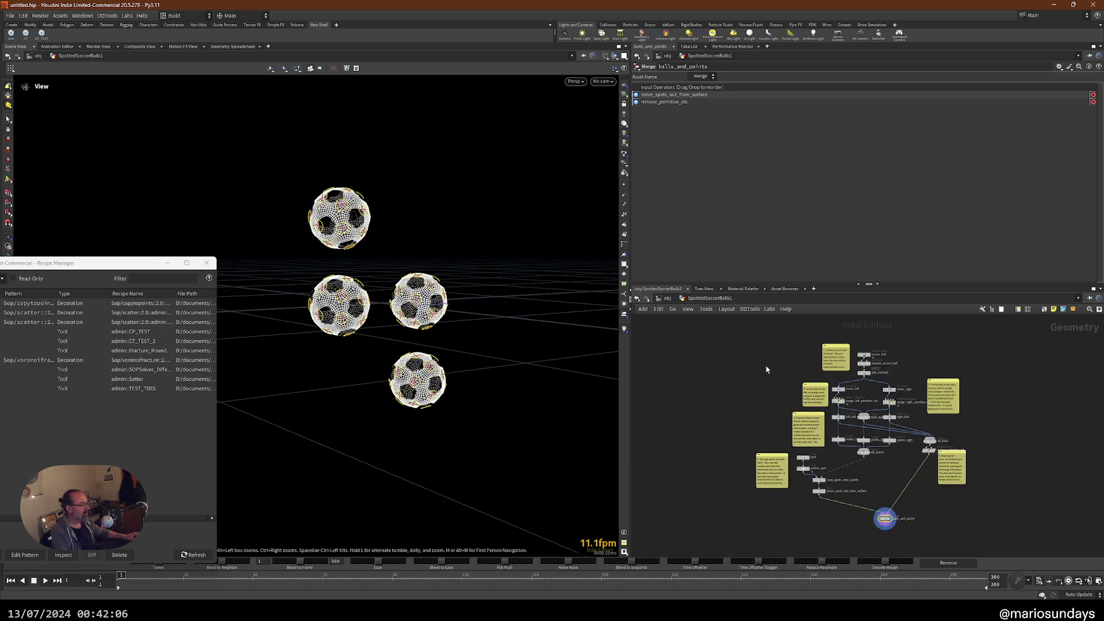
scroll(723, 368, "down", 2)
key("u")
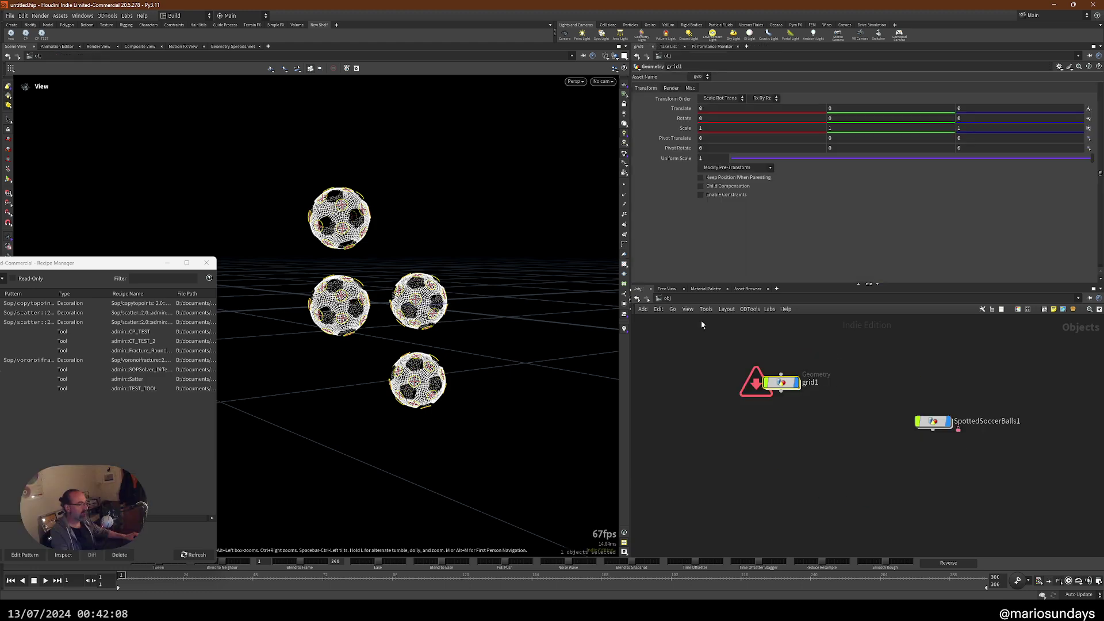
left_click(933, 422)
key("Delete")
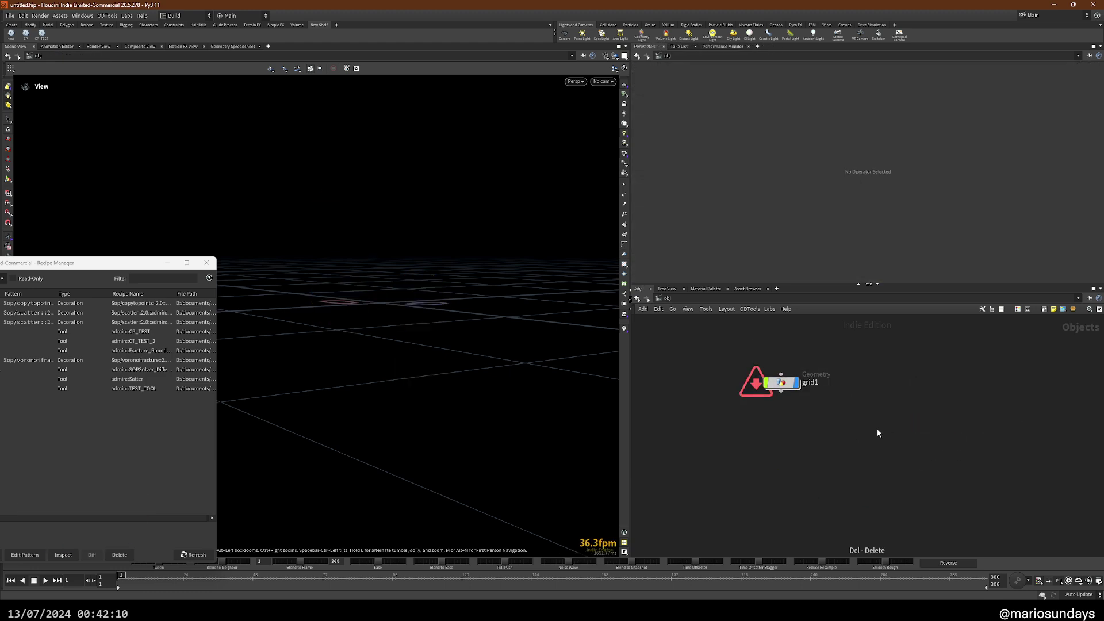
- Enter the grid1 network and load the DoorWithPolkaDots example file for its scatter1 node
key("Tab")
key("Escape")
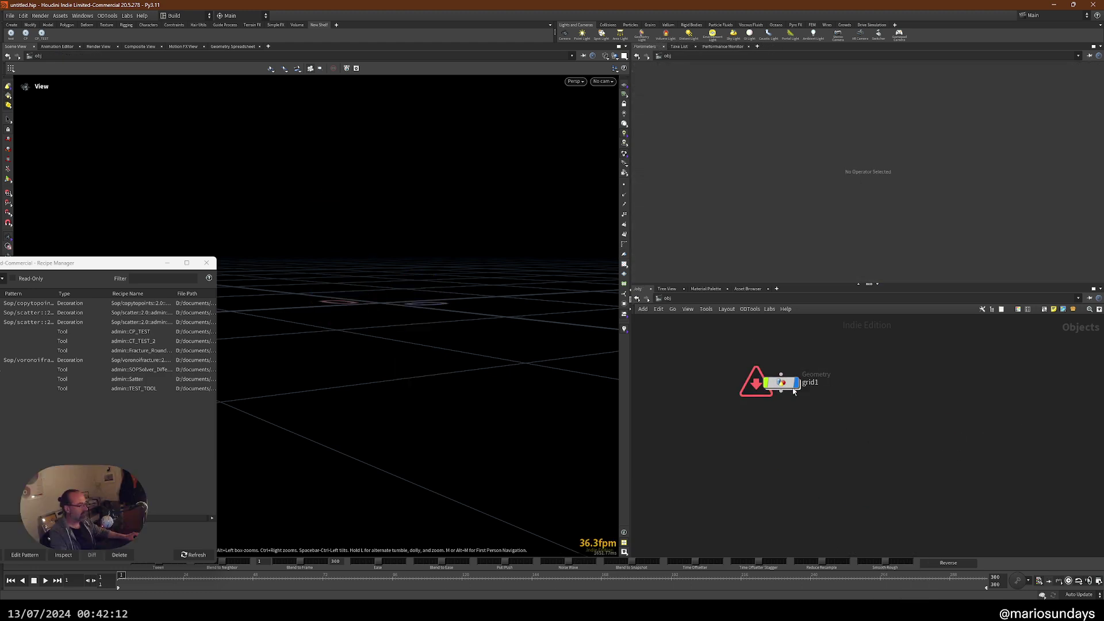
double_click(781, 383)
key("Tab")
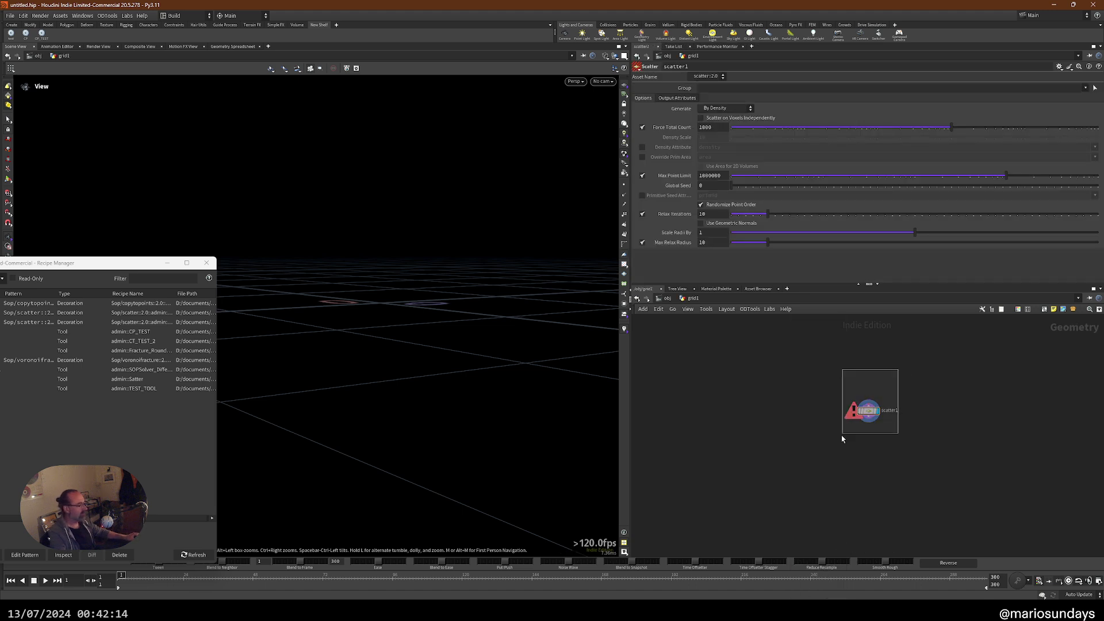
left_click(1069, 68)
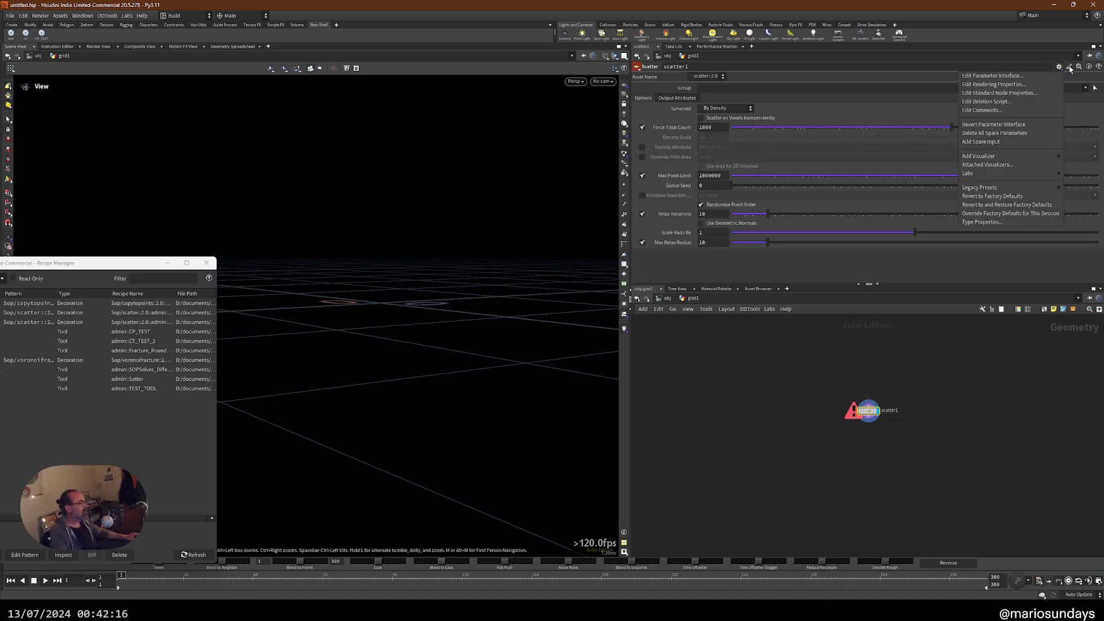
left_click(1070, 67)
left_click(1069, 67)
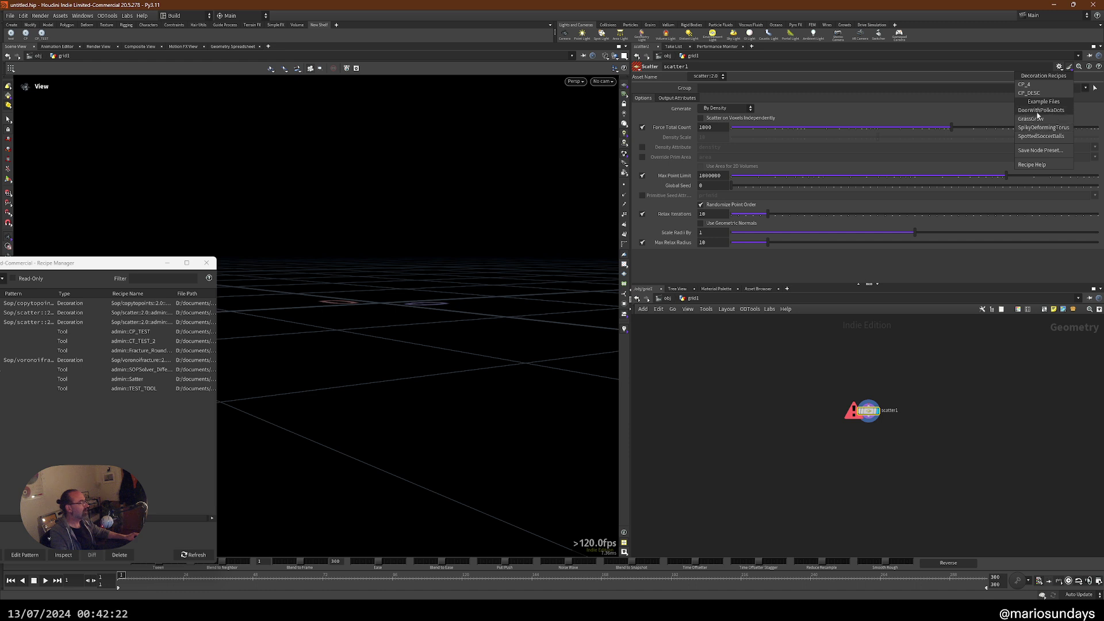
left_click(1040, 111)
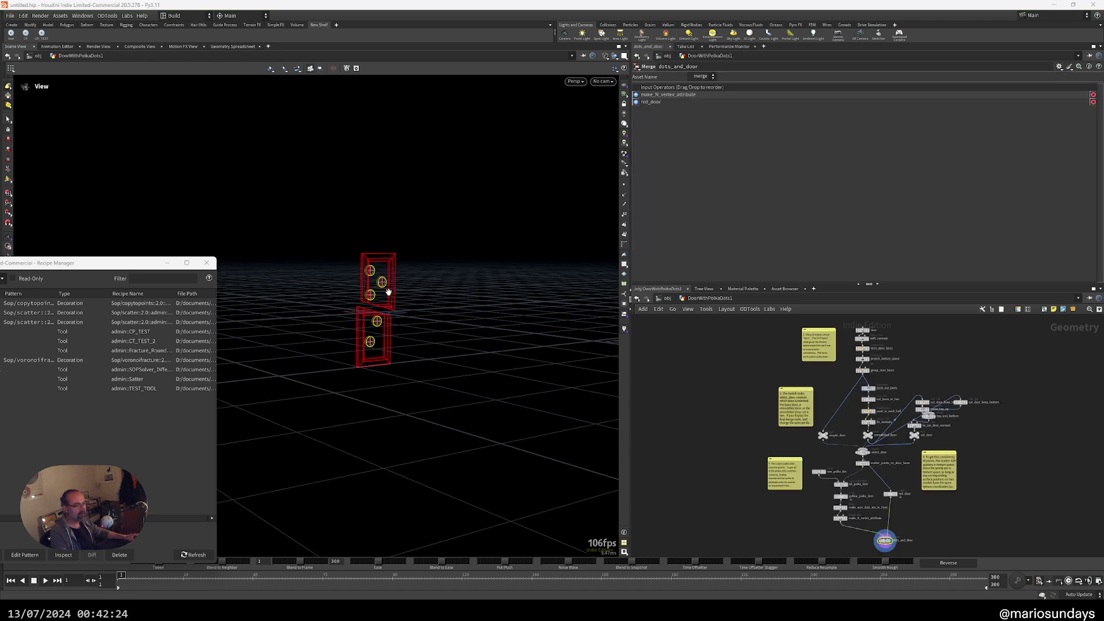
- Return from the door example to the grid1 network and place the MPM Configure Softbody recipe there
mouse_move(389, 291)
left_mouse_down()
mouse_move(511, 295)
mouse_move(374, 295)
mouse_move(403, 305)
left_mouse_up()
scroll(364, 289, "up", 3)
scroll(748, 425, "down", 3)
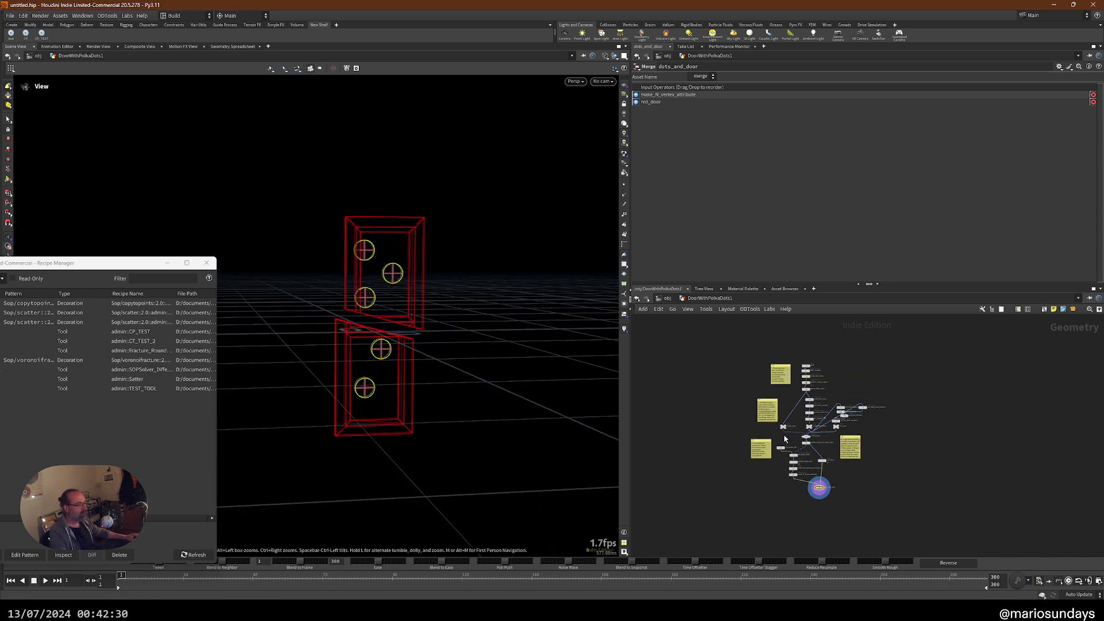
key("u")
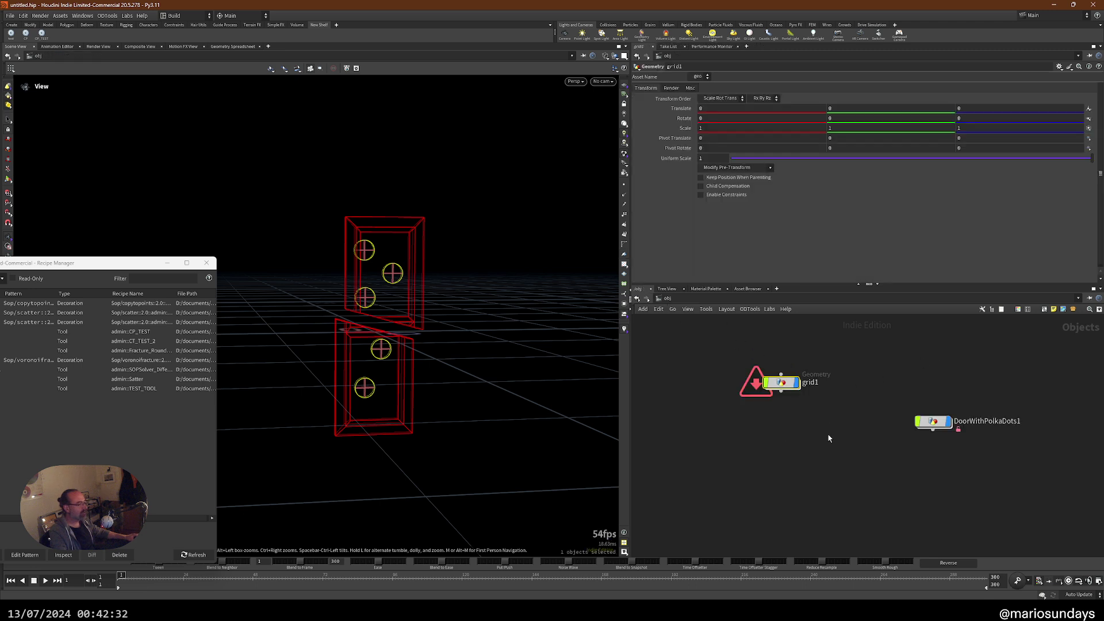
double_click(779, 382)
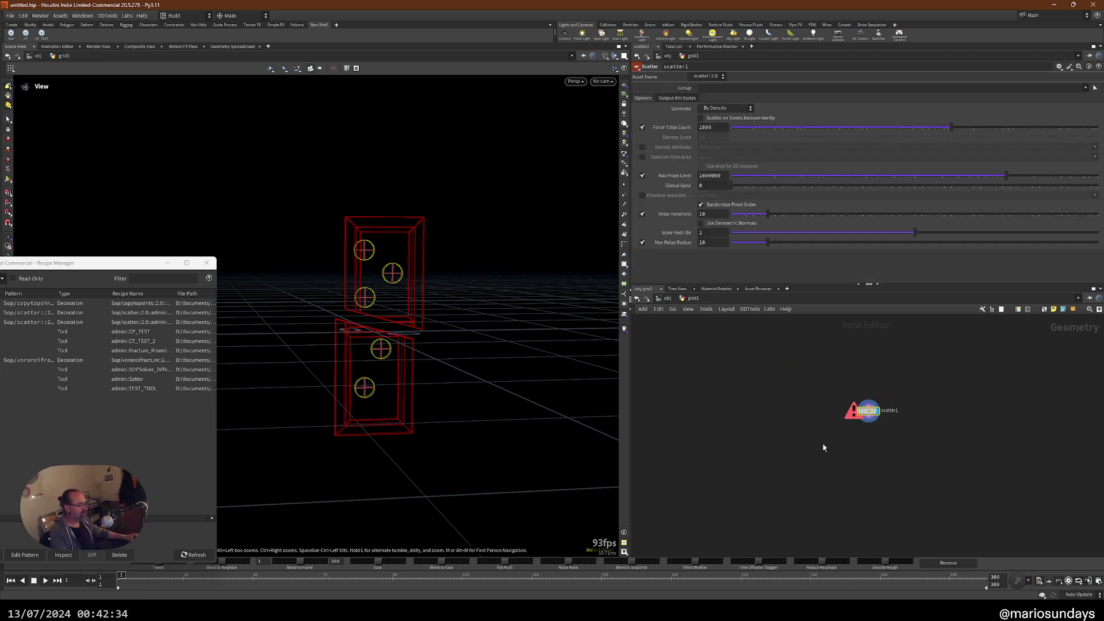
key("Tab")
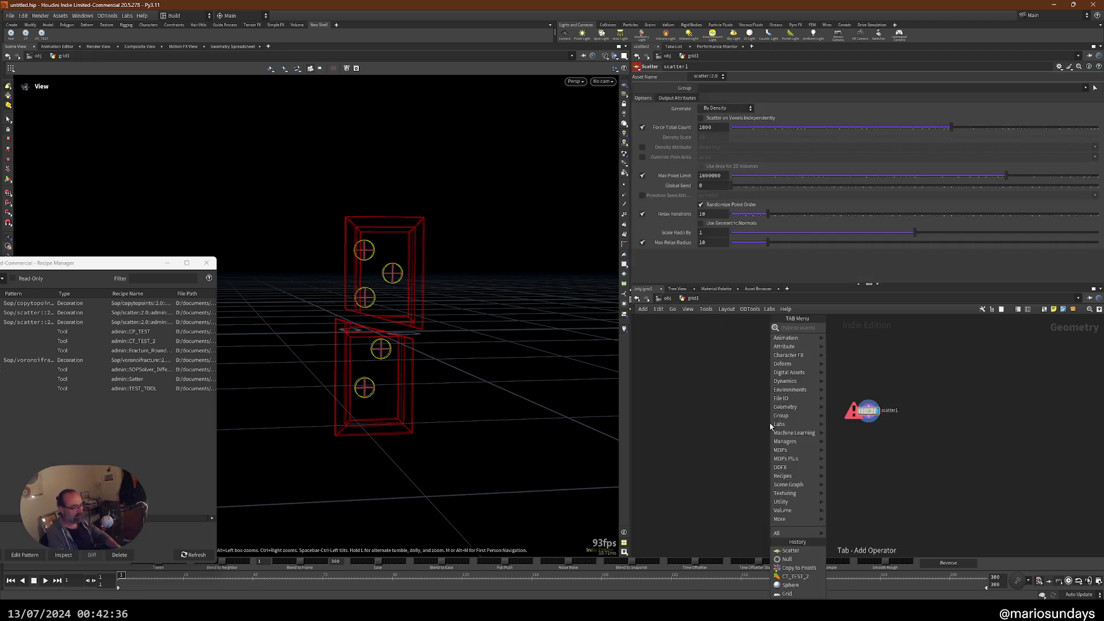
type("mp")
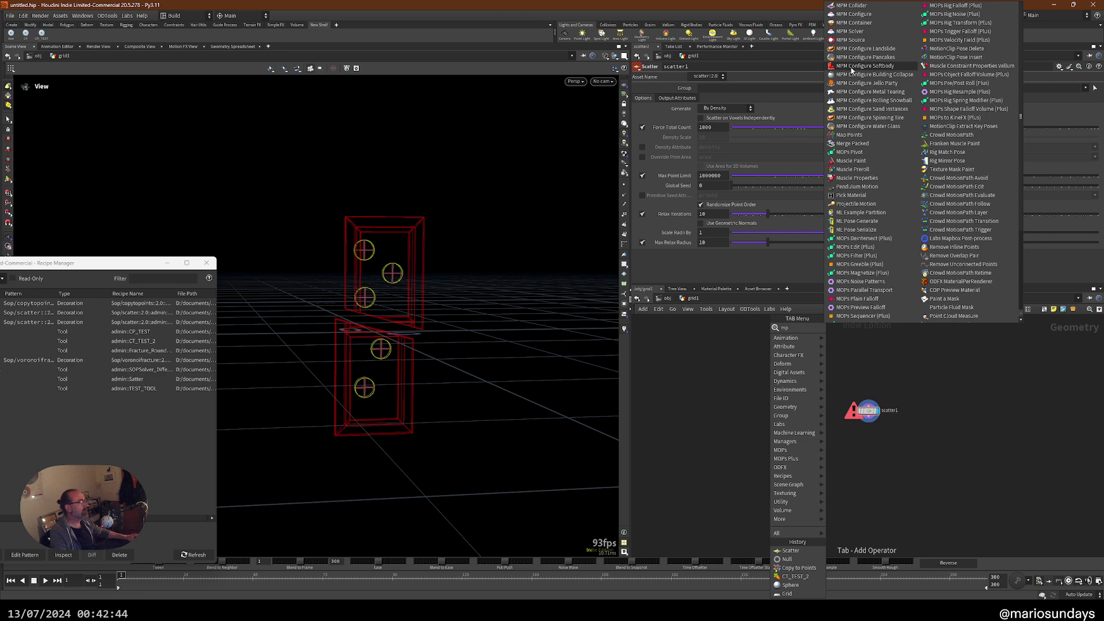
left_click(850, 31)
left_click(775, 404)
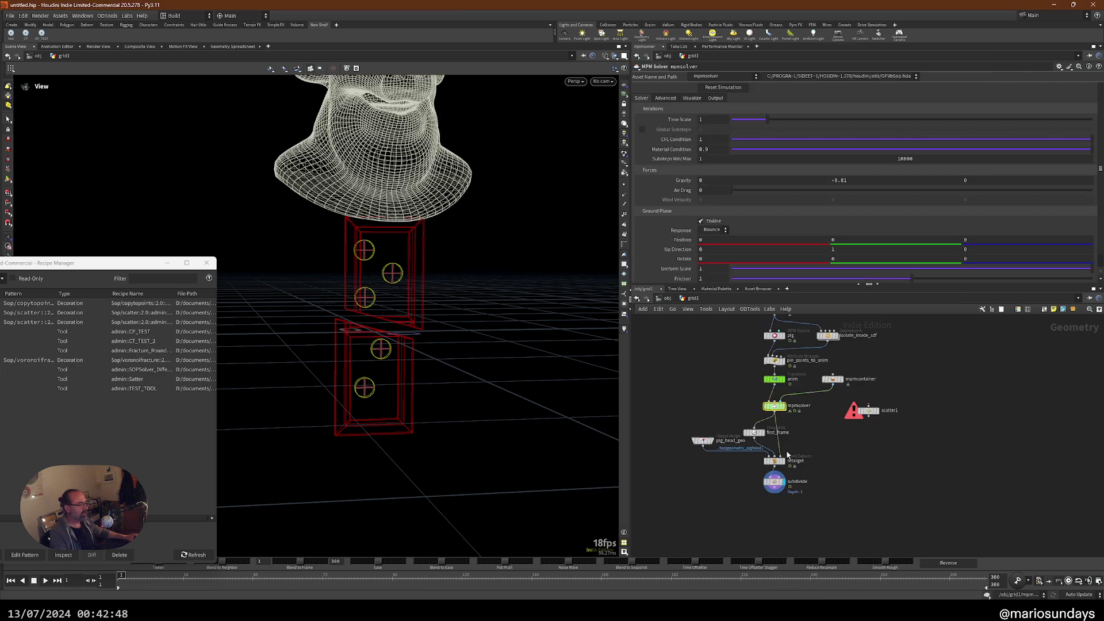
- Delete the leftover scatter1 node beside the softbody node chain
left_click(868, 411)
key("Delete")
middle_click_drag(853, 399, 889, 466)
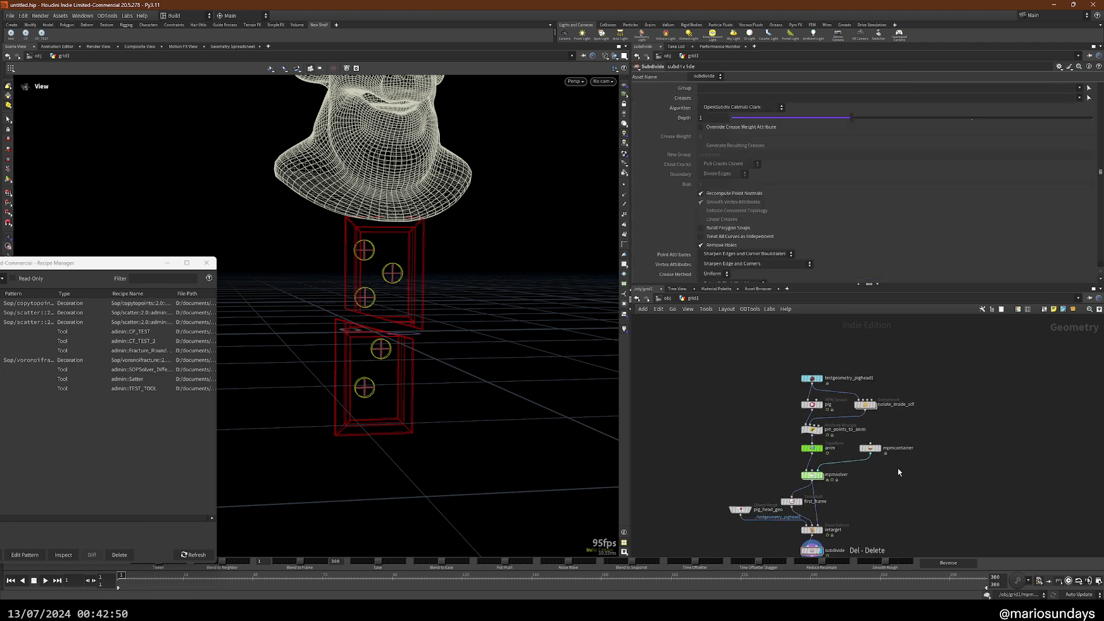
scroll(883, 462, "down", 3)
scroll(834, 461, "up", 4)
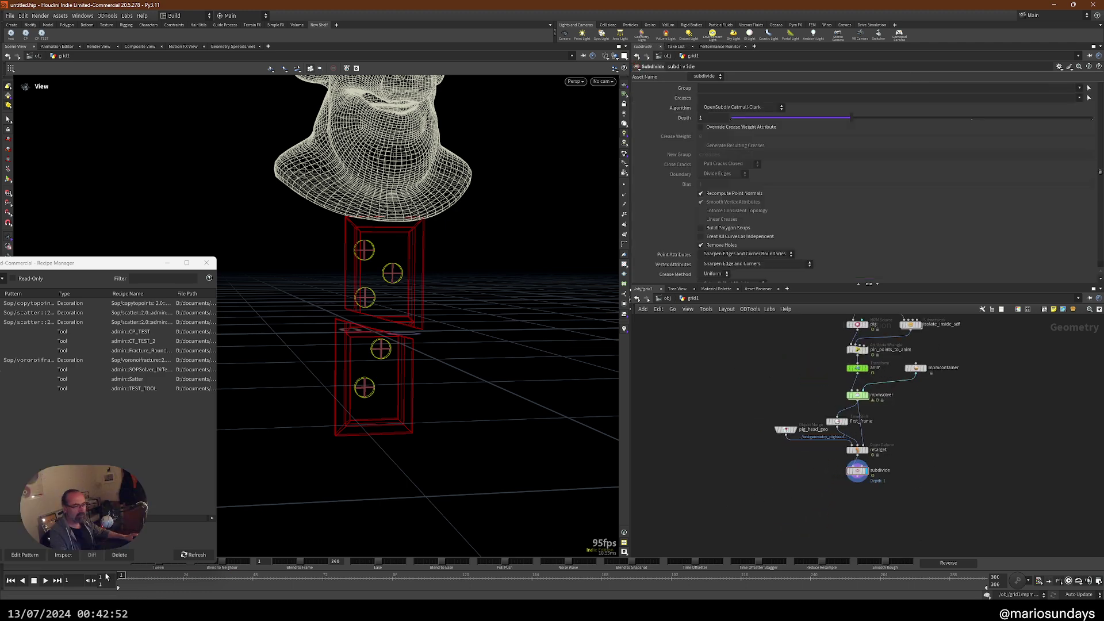
- Reopen the scene view, play the pig head softbody simulation and return the timeline to the first frame
left_click(107, 16)
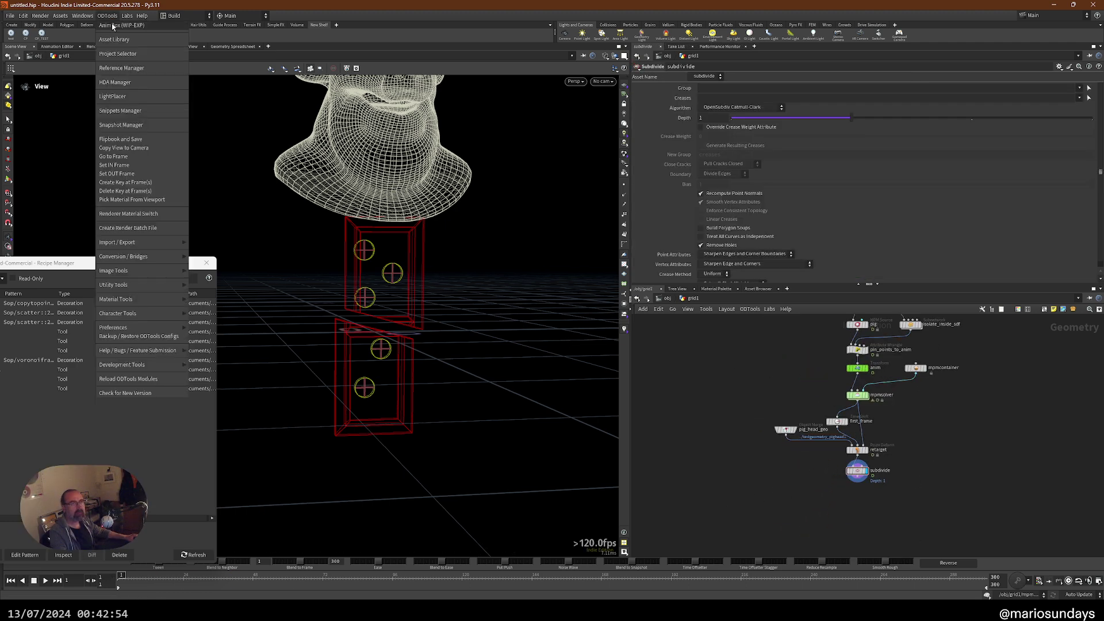
mouse_move(128, 17)
left_click(138, 48)
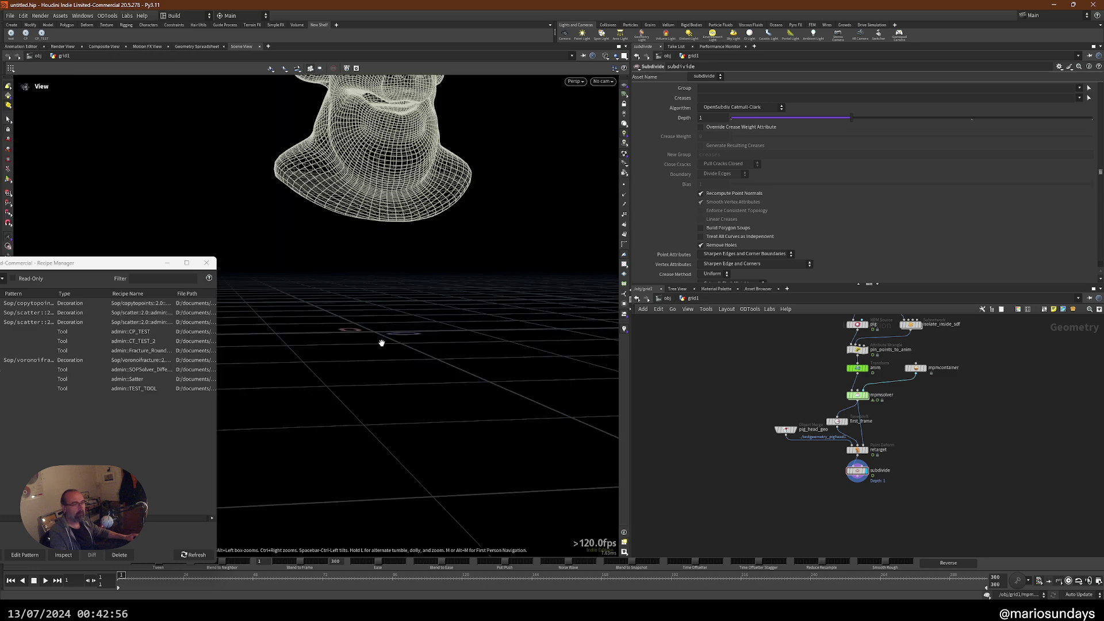
left_click(45, 581)
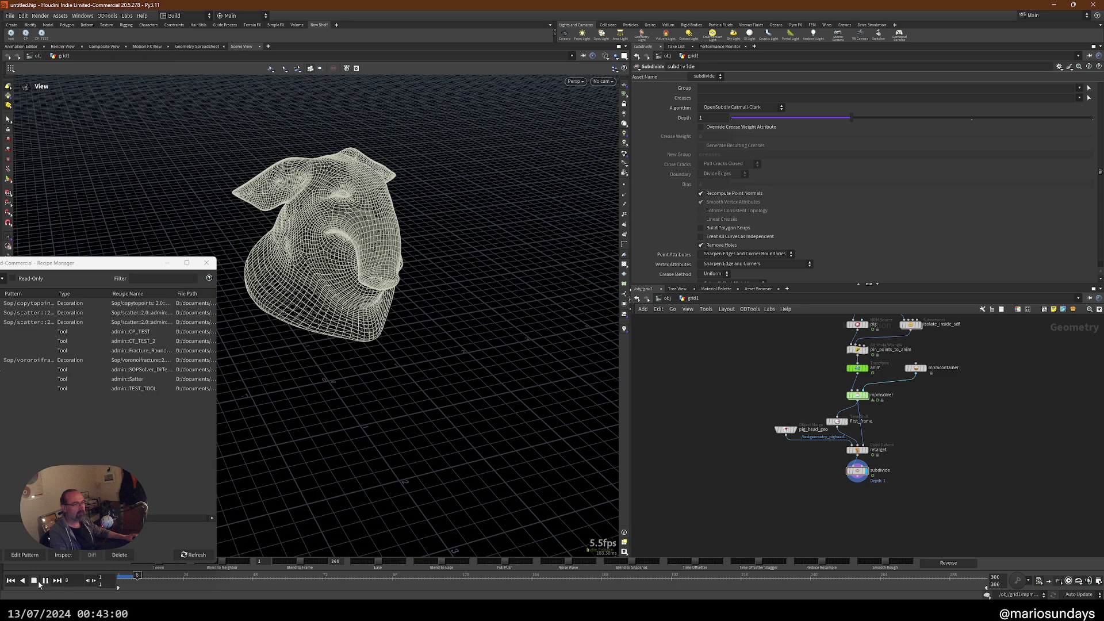
left_click(11, 581)
middle_click_drag(717, 427, 723, 463)
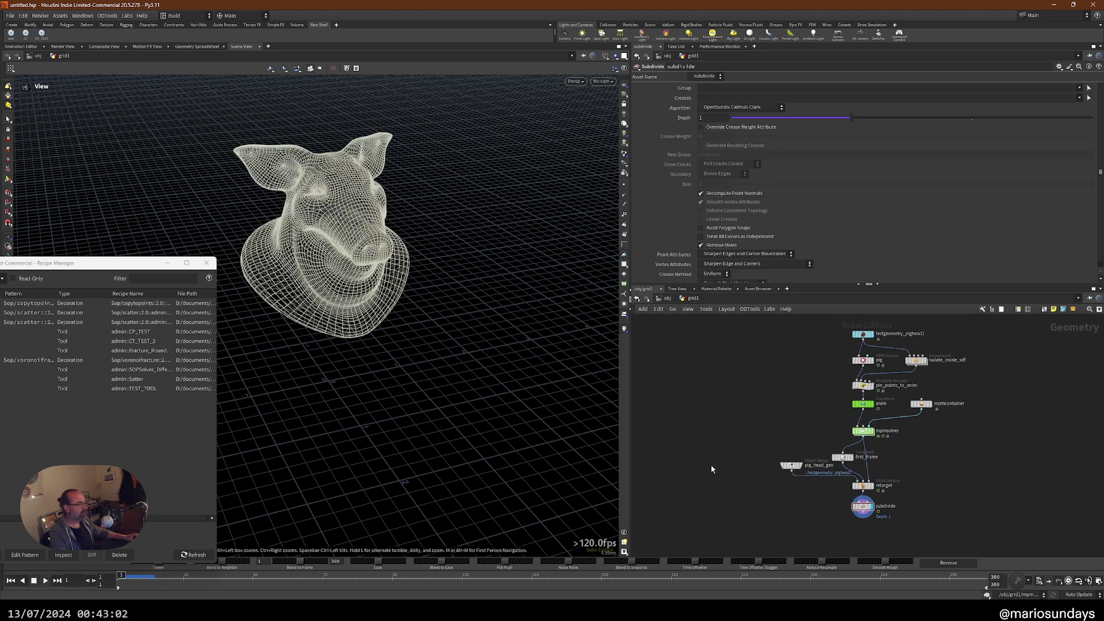
- Bring the Recipe Manager into full view and make it list read-only recipes as well
left_click_drag(75, 262, 629, 259)
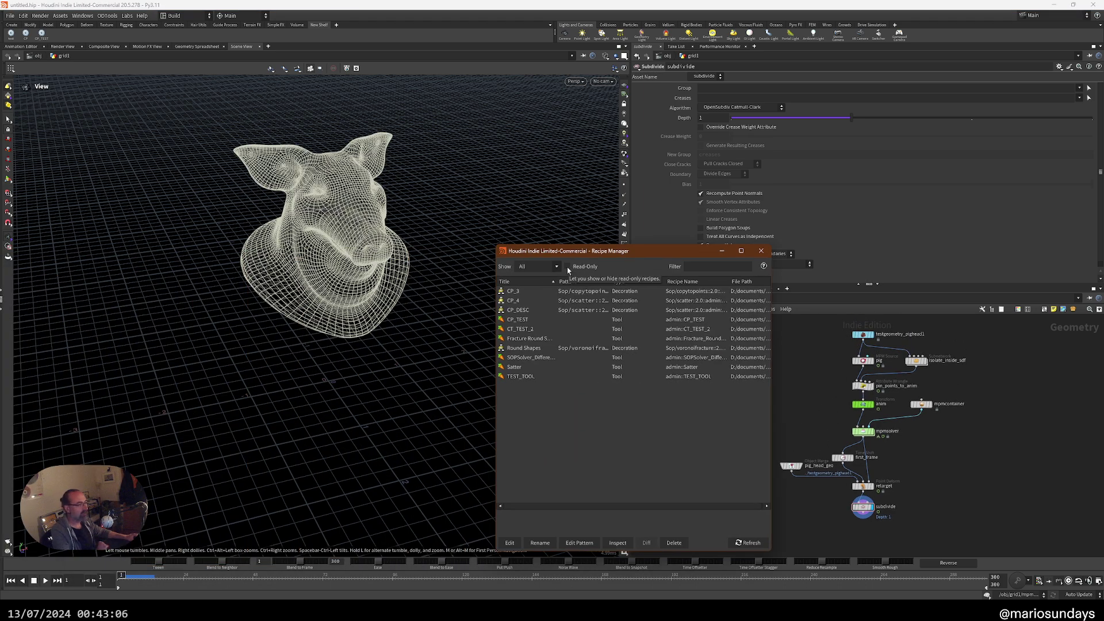
left_click(568, 267)
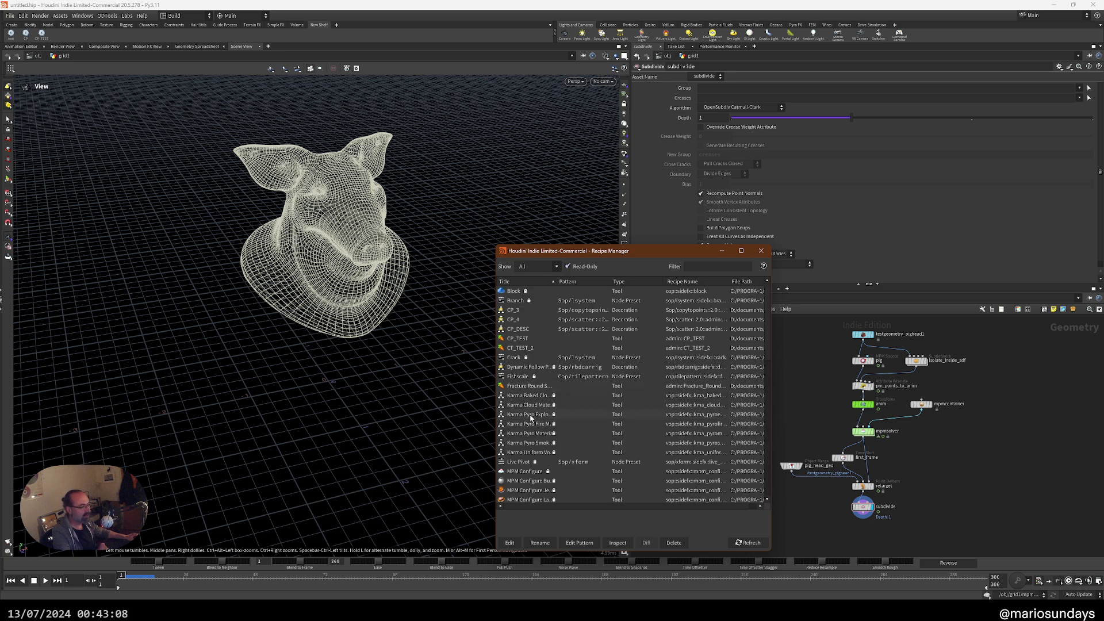
scroll(536, 398, "down", 2)
left_click(528, 376)
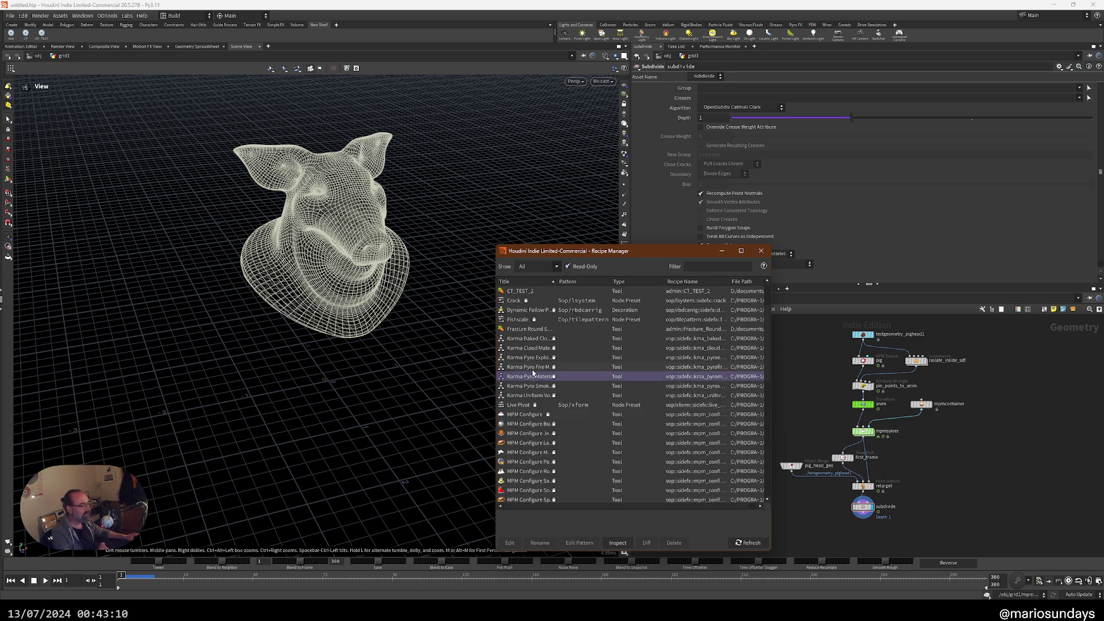
- Inspect the read-only Karma Pyro Explosion material recipe to display its stored data
left_click(526, 365)
left_click(526, 358)
right_click(526, 356)
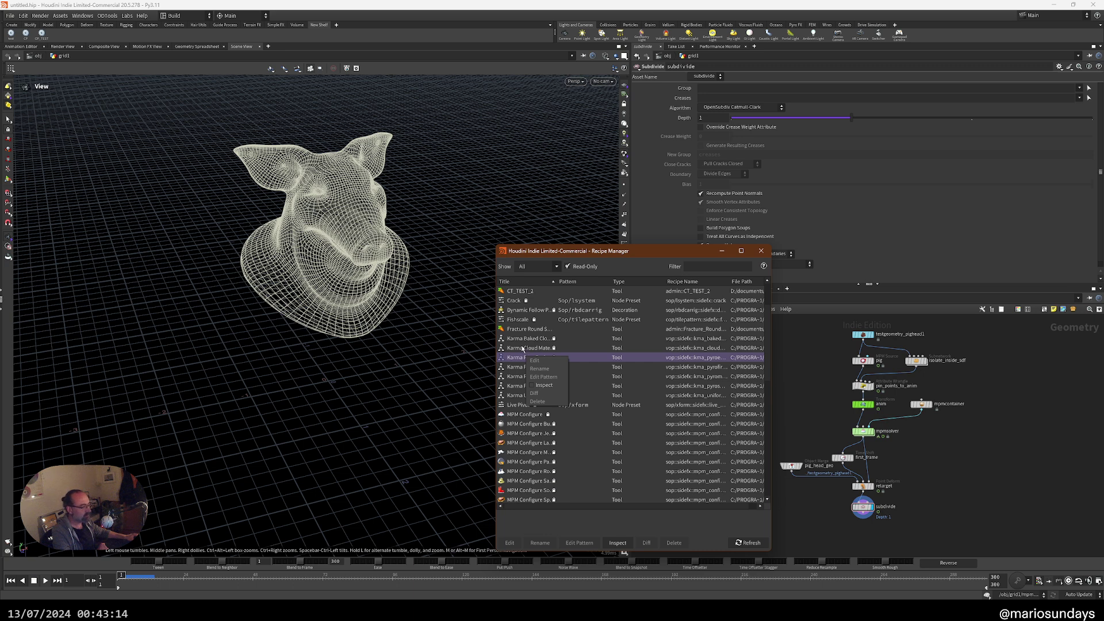
left_click(520, 347)
left_click(519, 359)
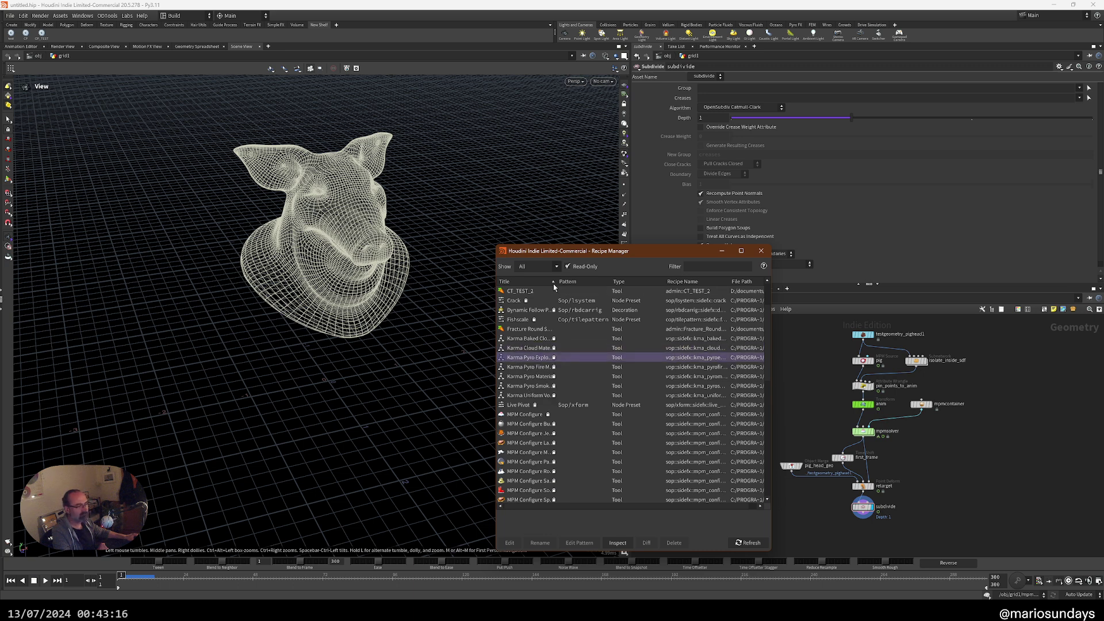
right_click(525, 360)
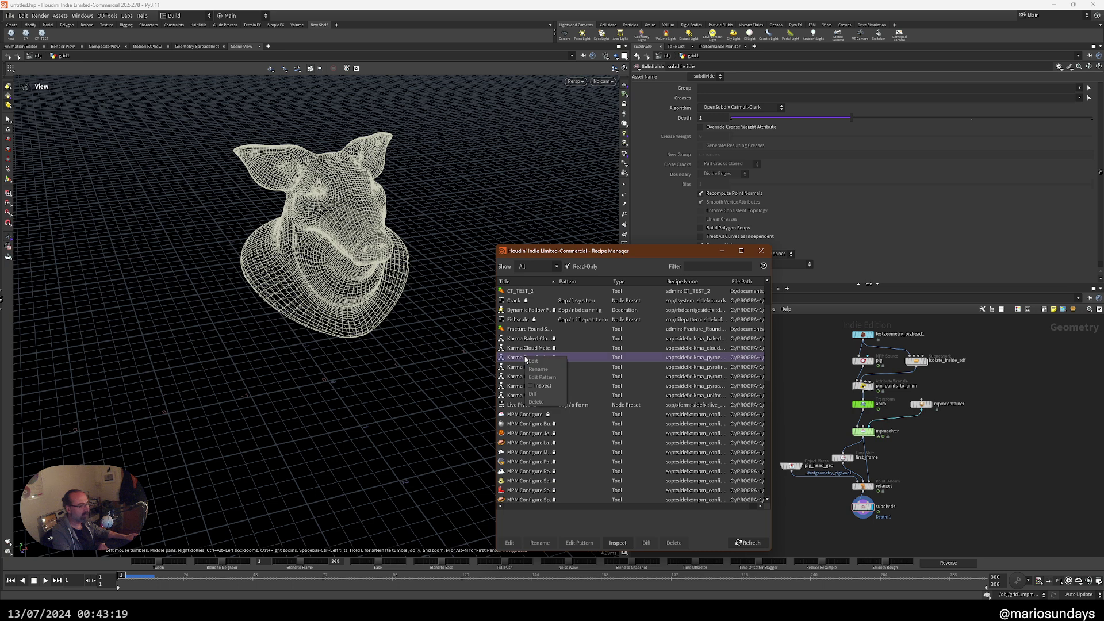
left_click(543, 385)
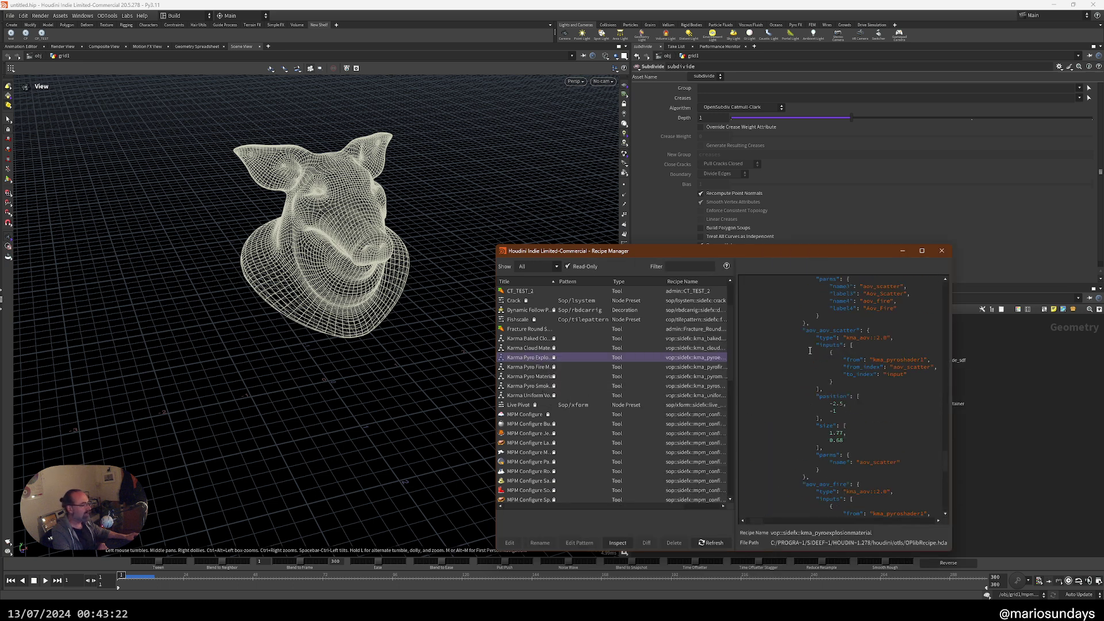
- Examine the Karma Pyro Explosion recipe's code, including its tags, child nodes, positions, flags and parameter templates
scroll(813, 375, "up", 10)
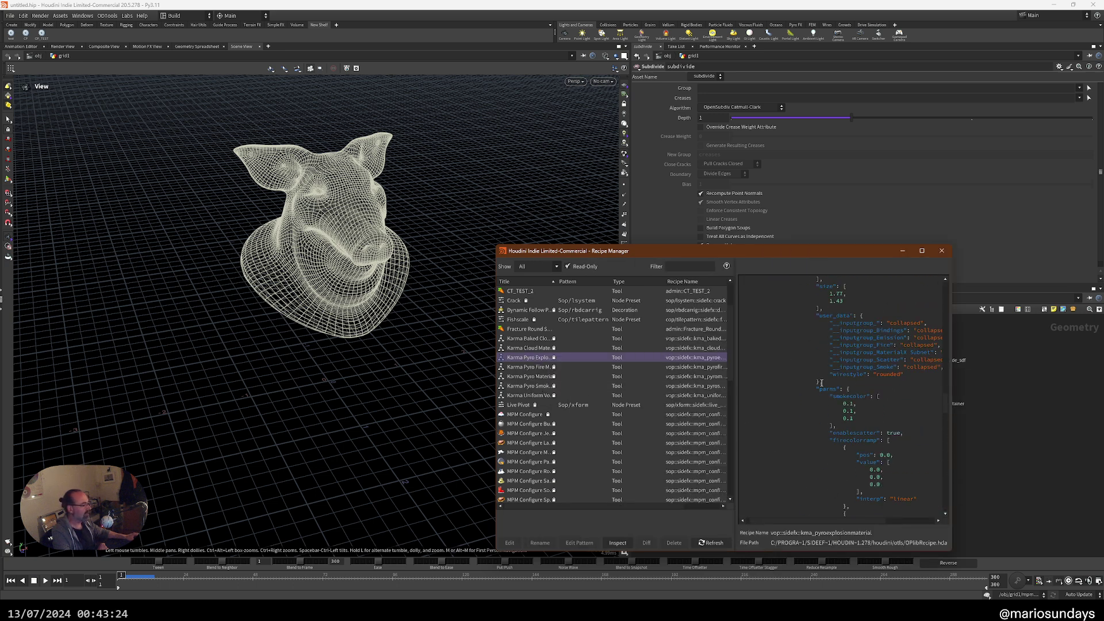
scroll(828, 390, "up", 9)
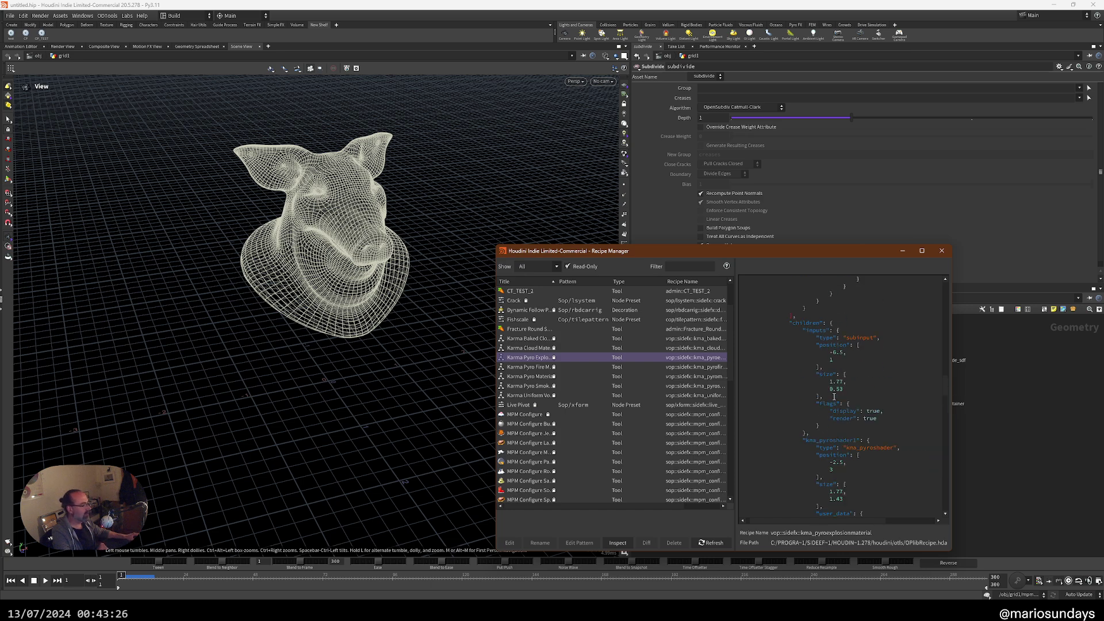
left_click_drag(817, 259, 563, 245)
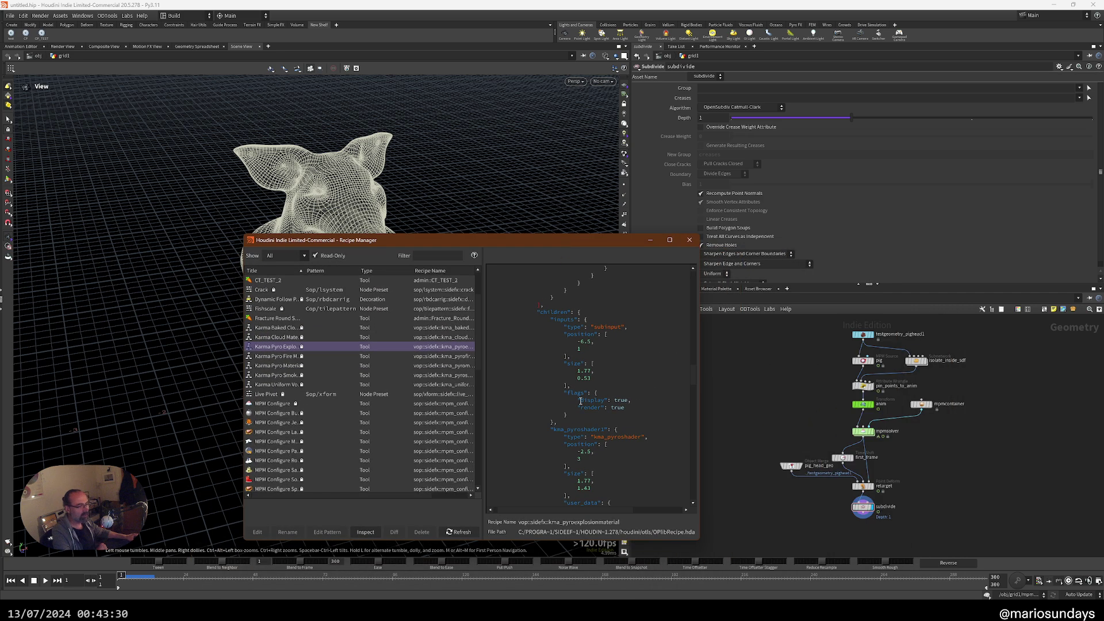
scroll(585, 413, "down", 9)
scroll(587, 422, "down", 10)
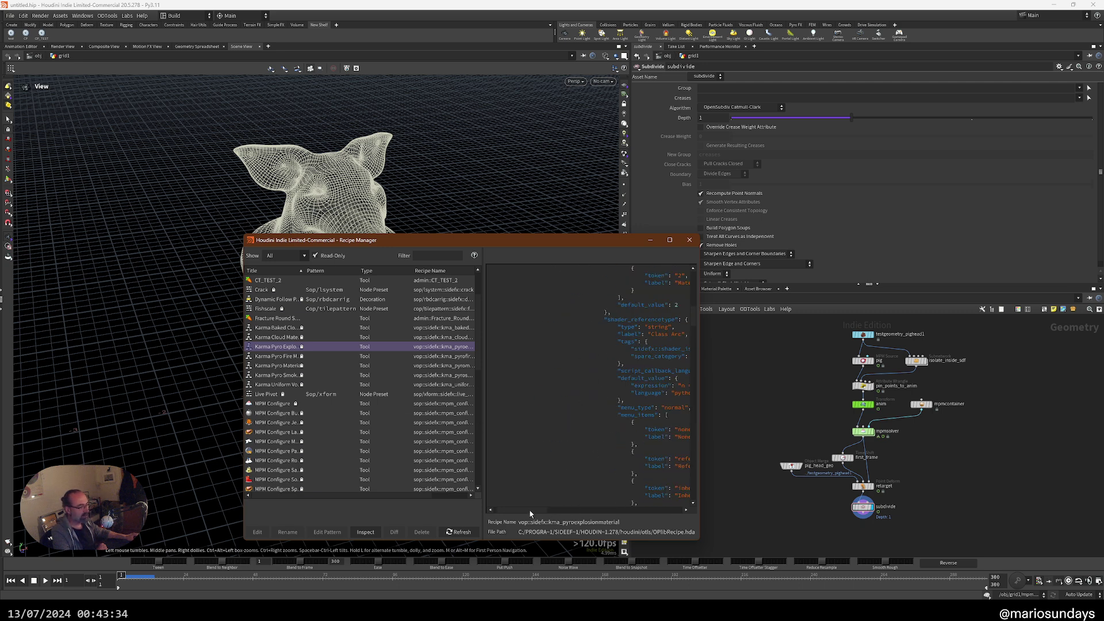
left_click_drag(563, 513, 528, 513)
scroll(596, 402, "up", 20)
left_click_drag(546, 243, 475, 250)
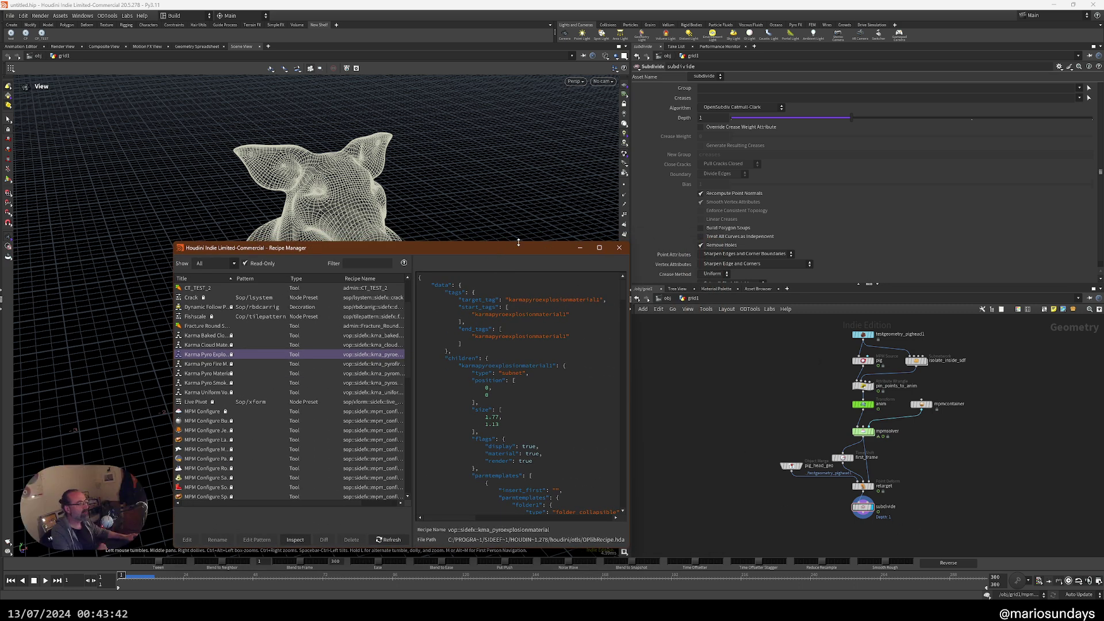
left_click_drag(502, 250, 454, 260)
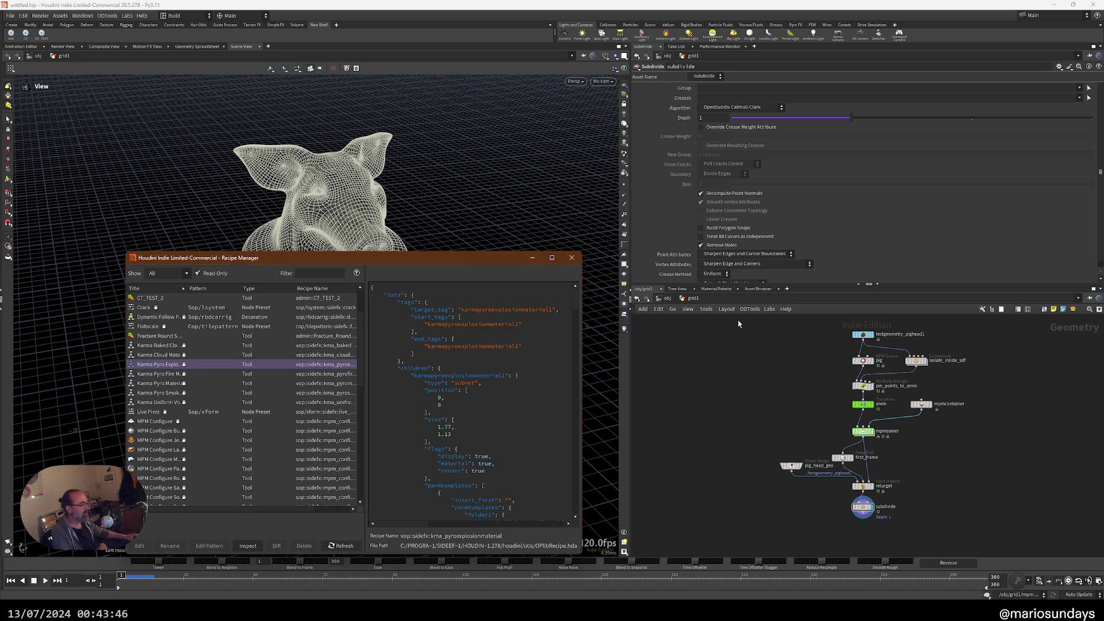
- Select all nodes of the MPM softbody setup in the grid1 network, keeping the Recipe Manager clear of them
mouse_move(739, 324)
left_mouse_down()
mouse_move(1006, 521)
mouse_move(757, 320)
left_mouse_up()
left_click_drag(315, 262, 347, 263)
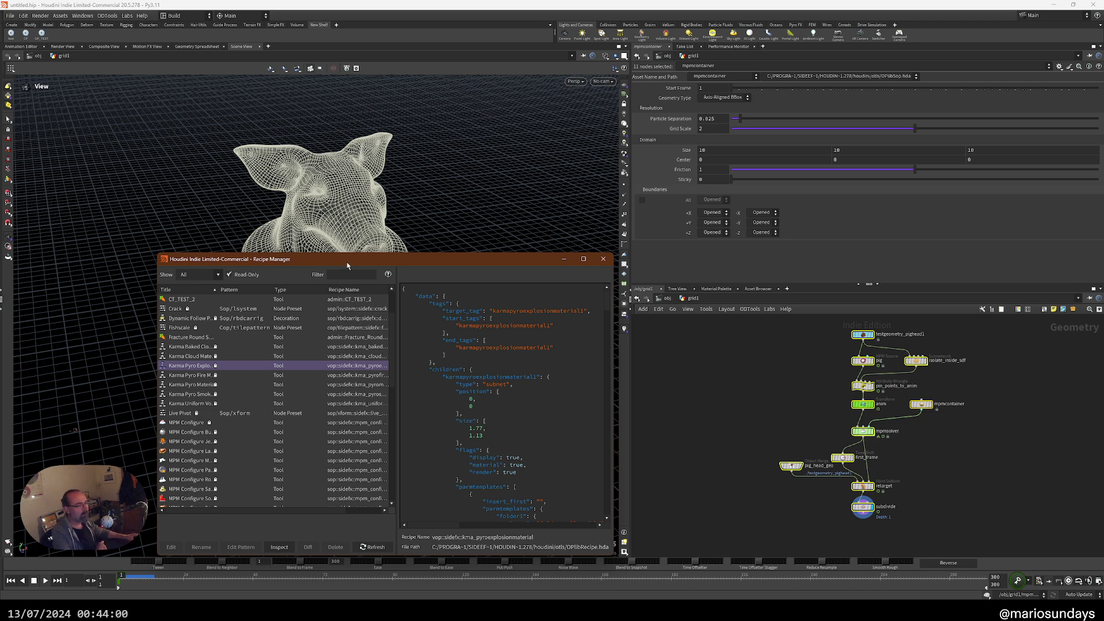
left_click_drag(347, 265, 347, 255)
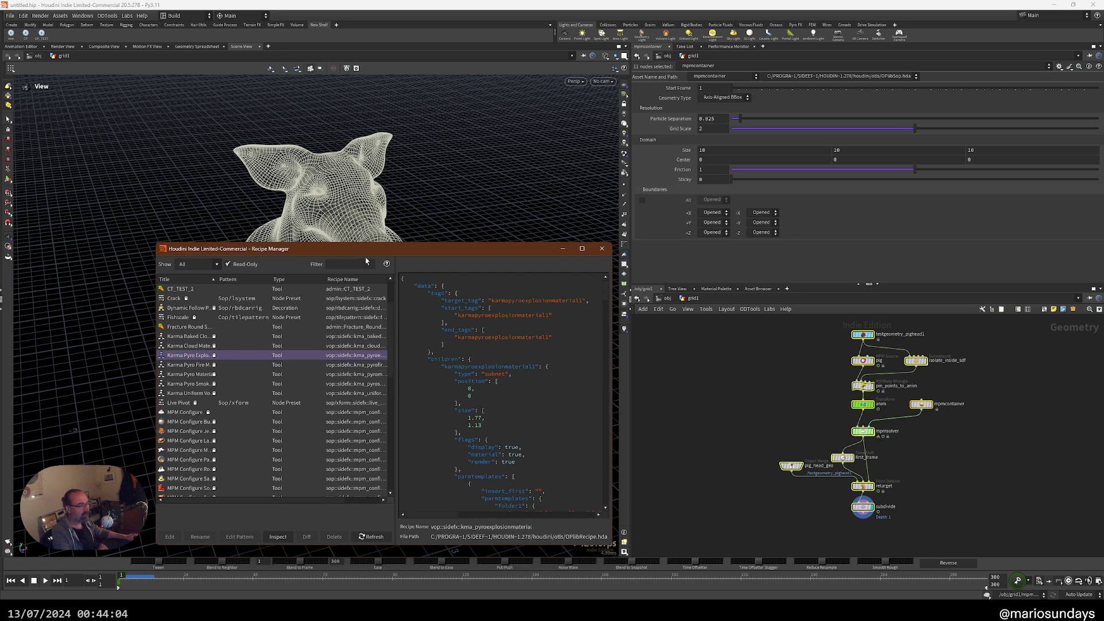